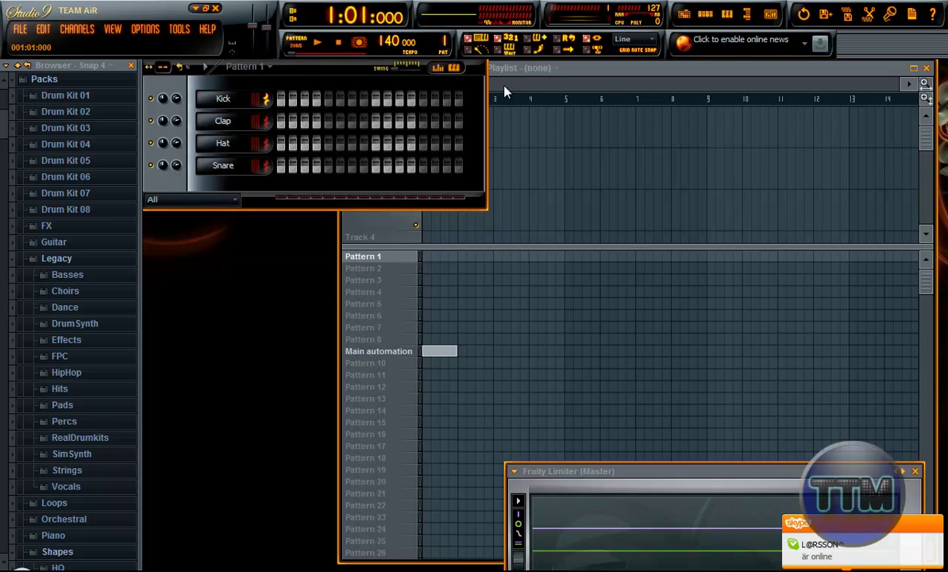
drag(9, 131, 9, 199)
click(62, 214)
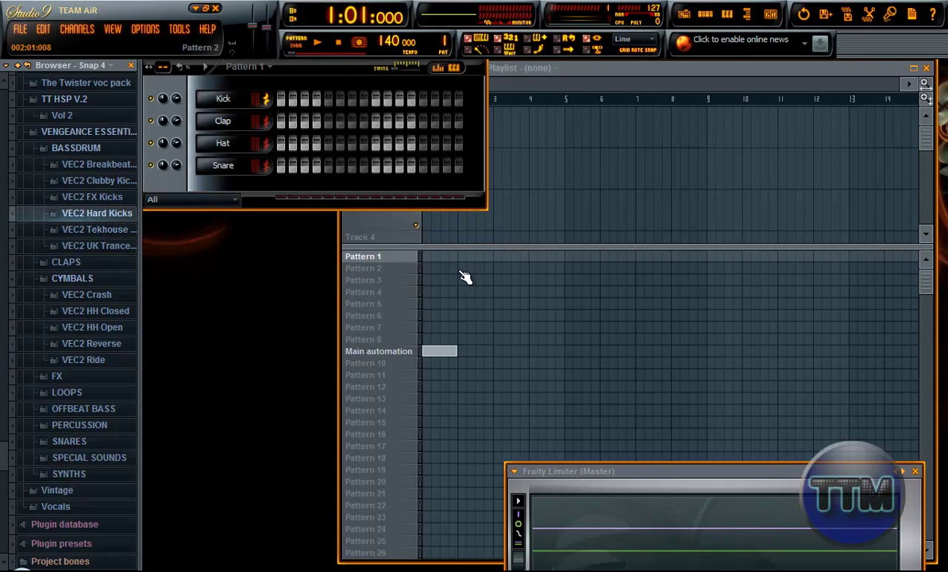
drag(3, 468, 6, 377)
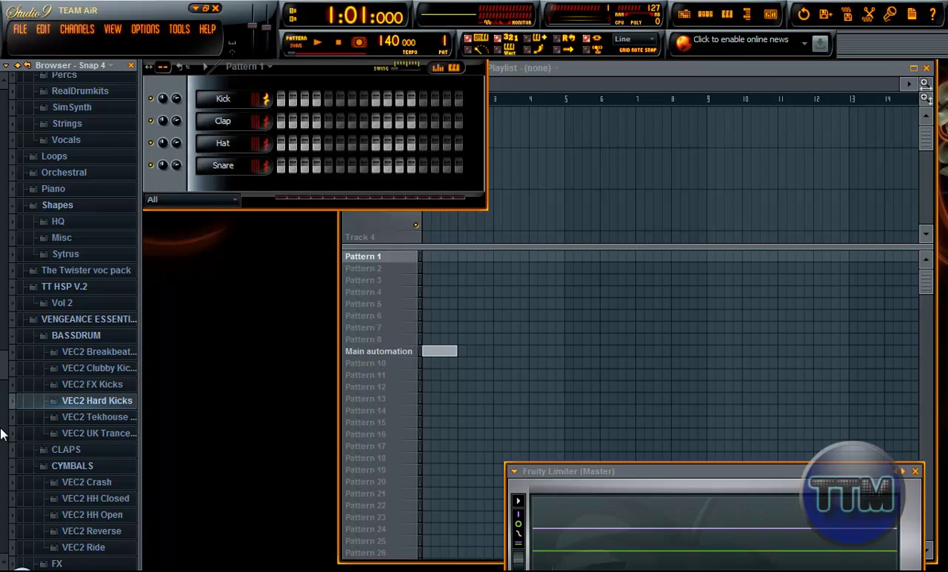
scroll(3, 369, down, 2)
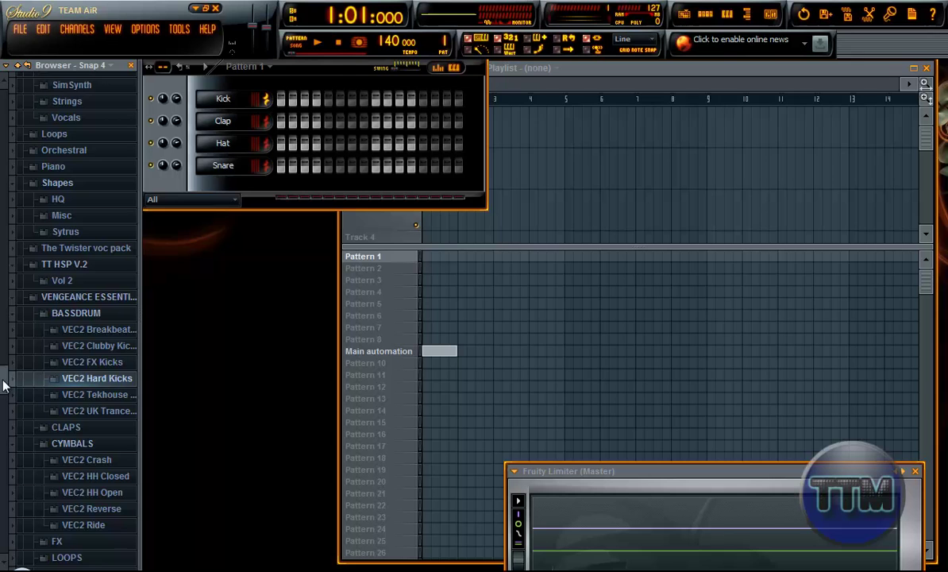
Replace the Clap channel with the reFX Nexus instrument.
right_click(223, 165)
click(223, 128)
right_click(223, 123)
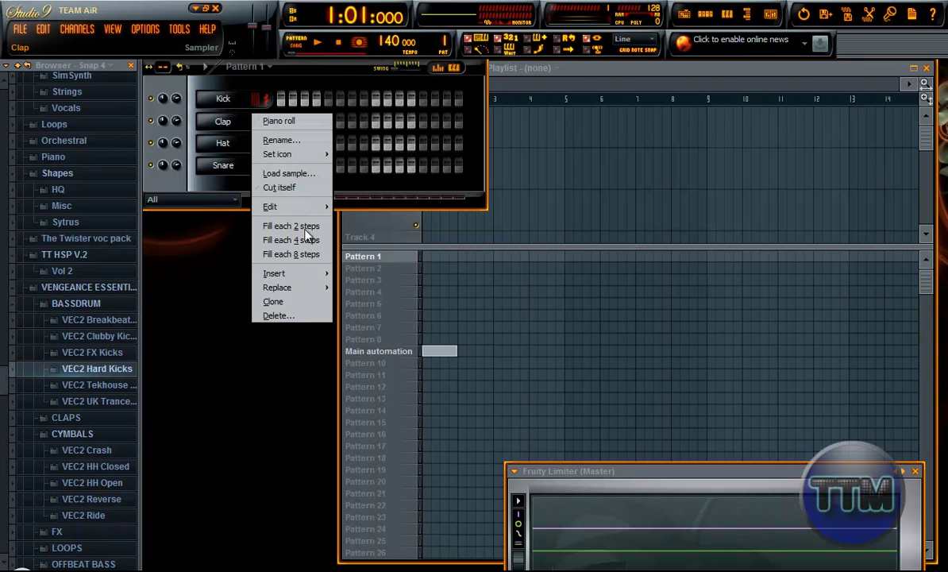
mouse_move(304, 290)
click(365, 523)
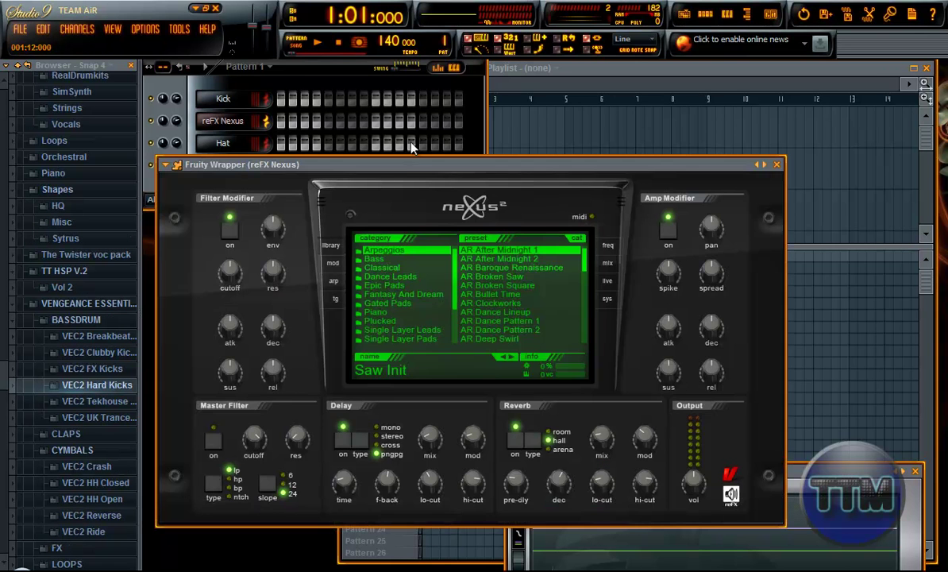
Move the Nexus window clear of the channel names and load the preset LD German Trumpet 3 from the Dance Leads category.
drag(398, 169, 564, 95)
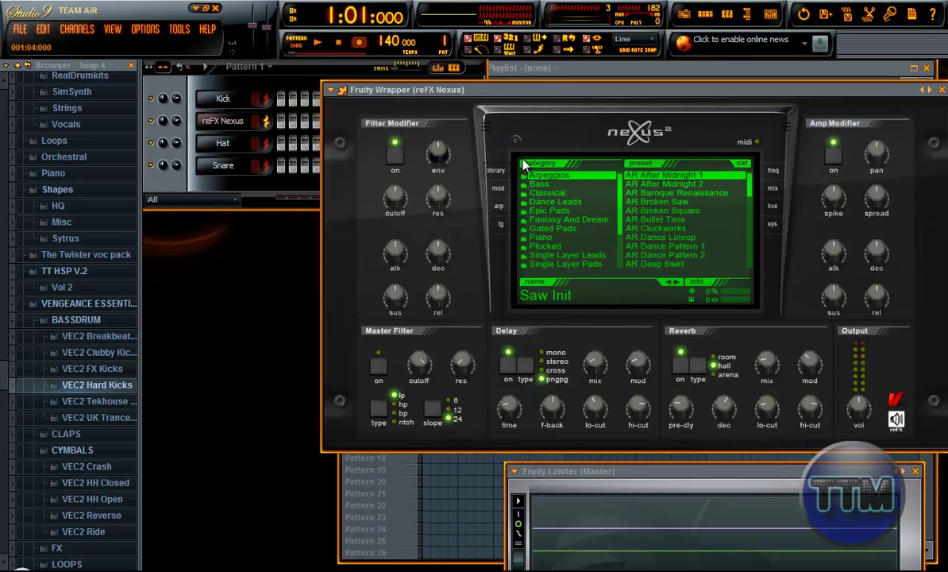
click(566, 205)
scroll(712, 230, down, 3)
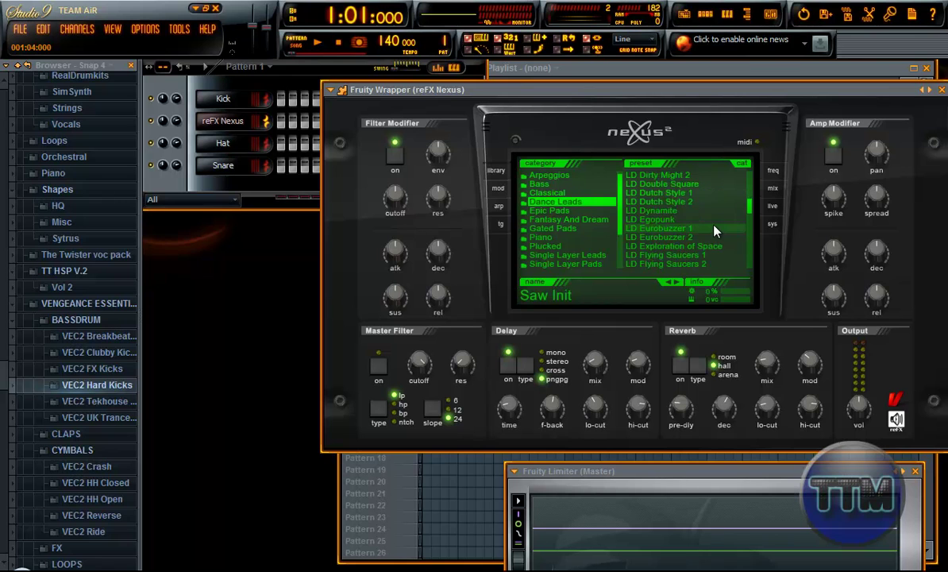
scroll(713, 230, down, 2)
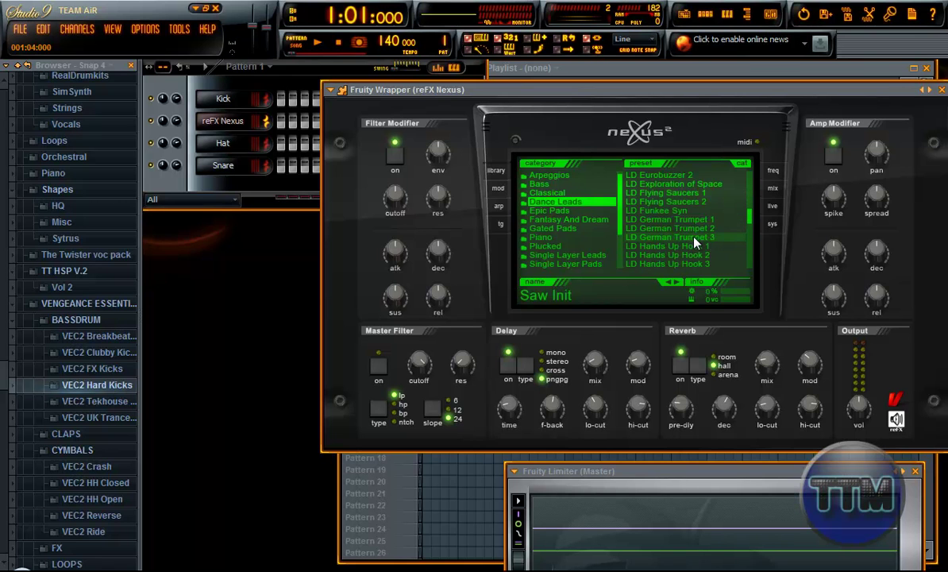
click(694, 237)
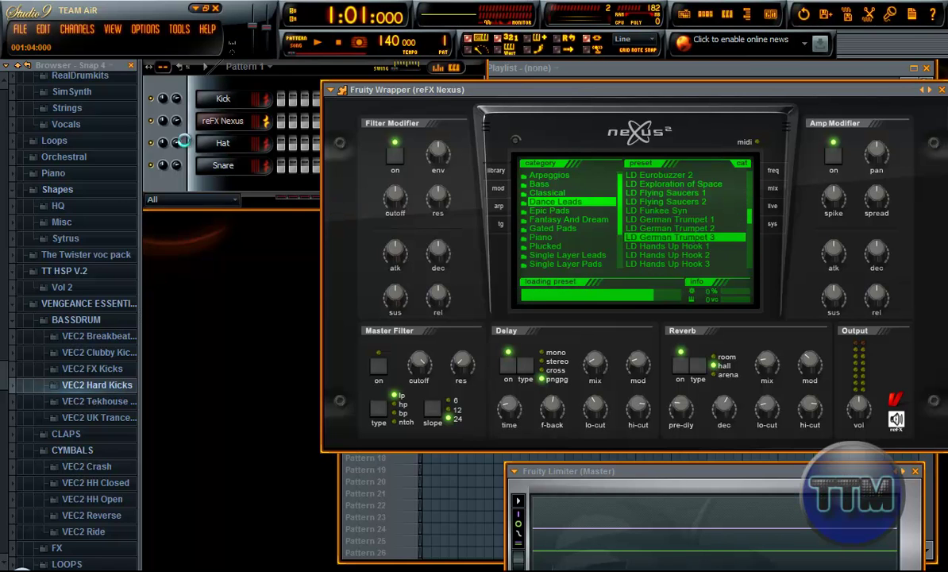
Open the piano roll for the reFX Nexus channel, maximized and showing the octave around C6.
right_click(223, 126)
click(279, 123)
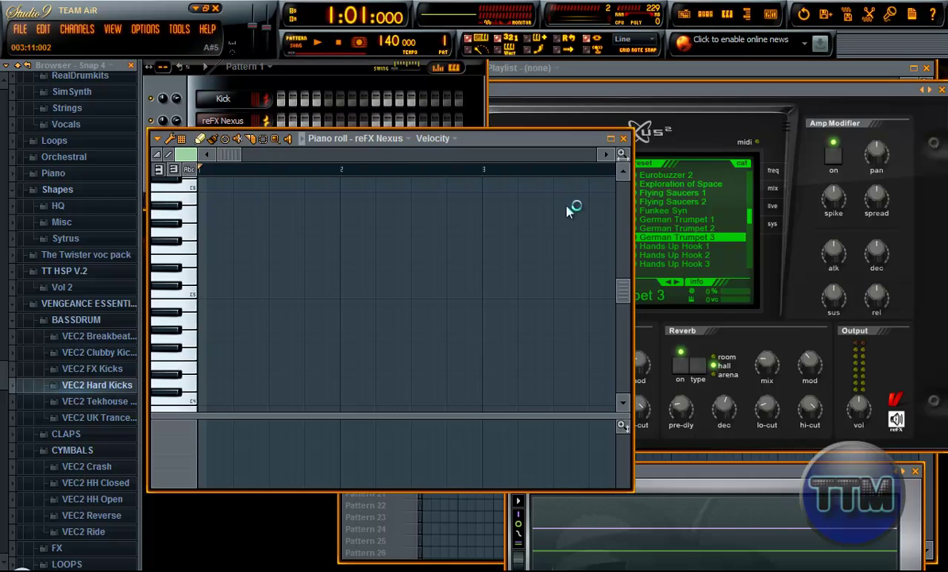
click(611, 138)
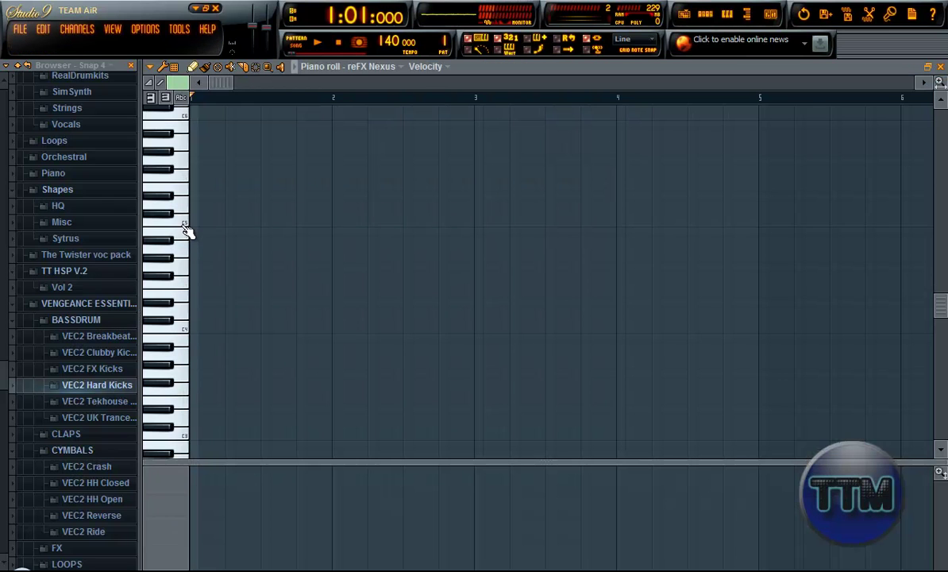
scroll(179, 231, up, 3)
scroll(182, 178, up, 2)
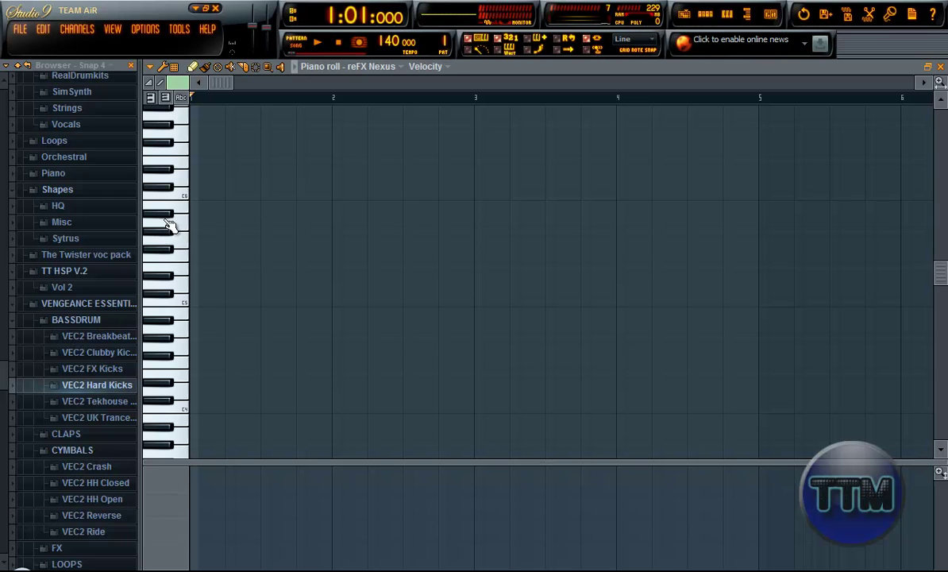
Audition the keys just below C6 and place an A5 note at the start of bar 1.
click(180, 205)
click(181, 195)
click(180, 205)
click(177, 213)
click(179, 215)
click(181, 218)
click(196, 221)
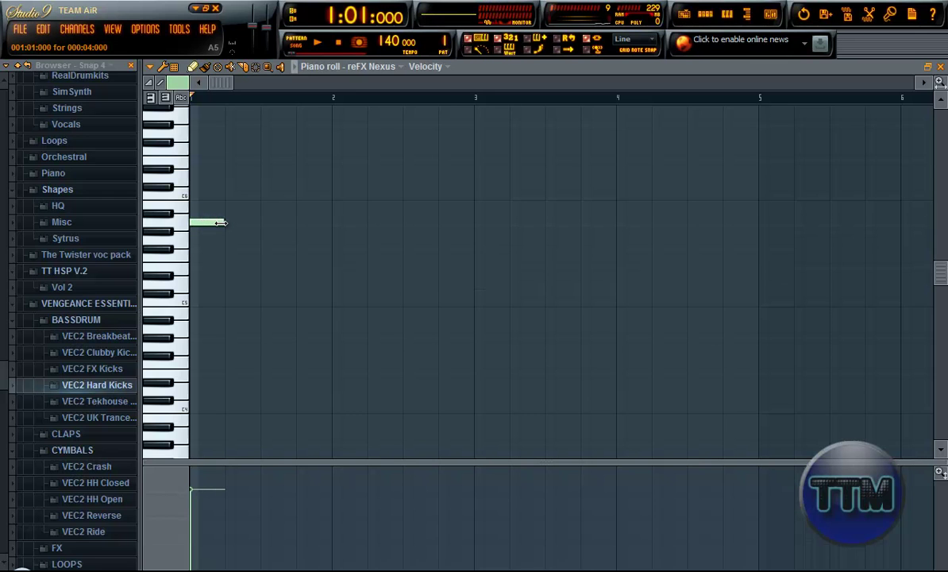
Shorten the A5 note to two steps and add a matching A5 note at step 5 of bar 1.
click(181, 356)
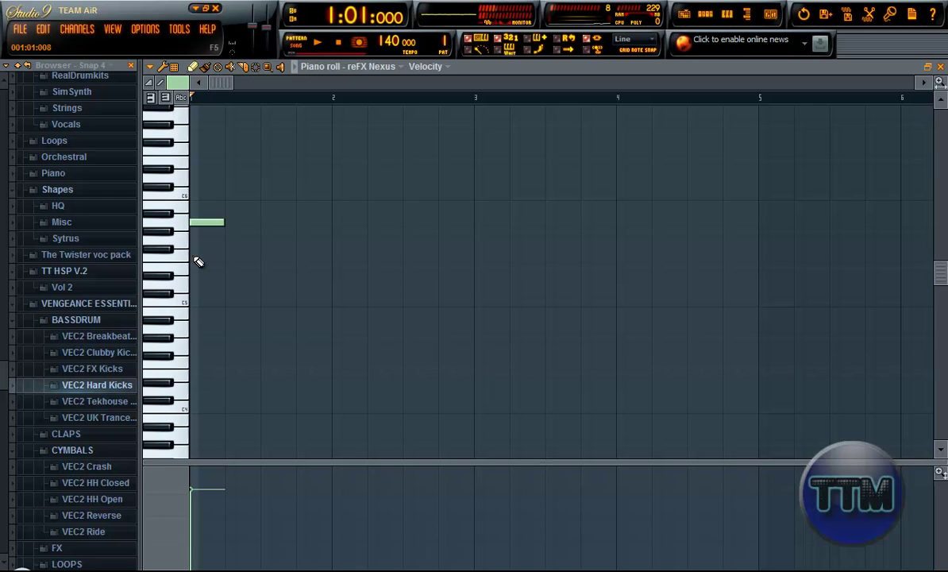
click(179, 210)
click(230, 222)
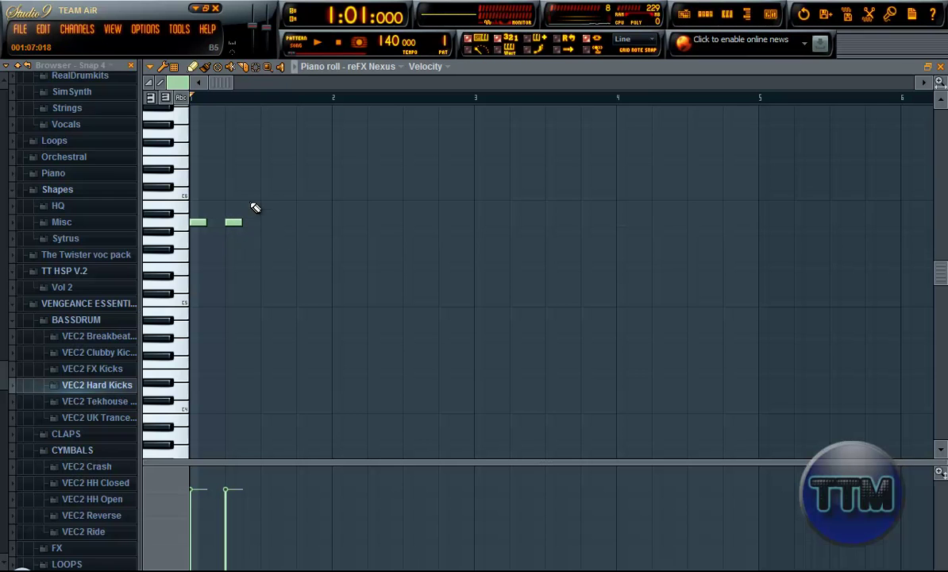
Move the second A5 note to step 7 of bar 1 and check the rhythm by playing the pattern.
key(space)
key(space)
drag(232, 222, 251, 222)
key(space)
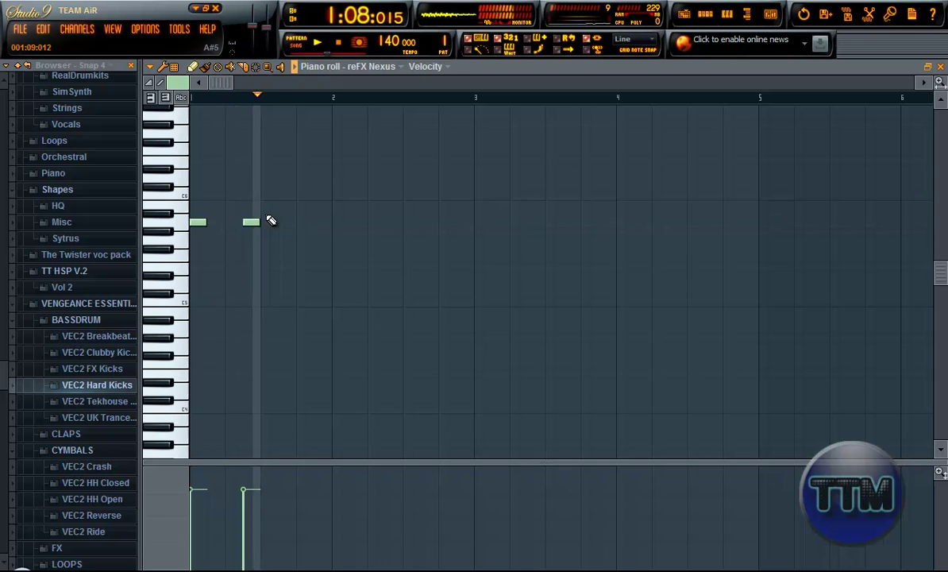
key(space)
Add two-step notes A5, B5 and C6 at steps 11, 13 and 15 of bar 1 and play the pattern.
click(283, 221)
click(301, 205)
click(317, 196)
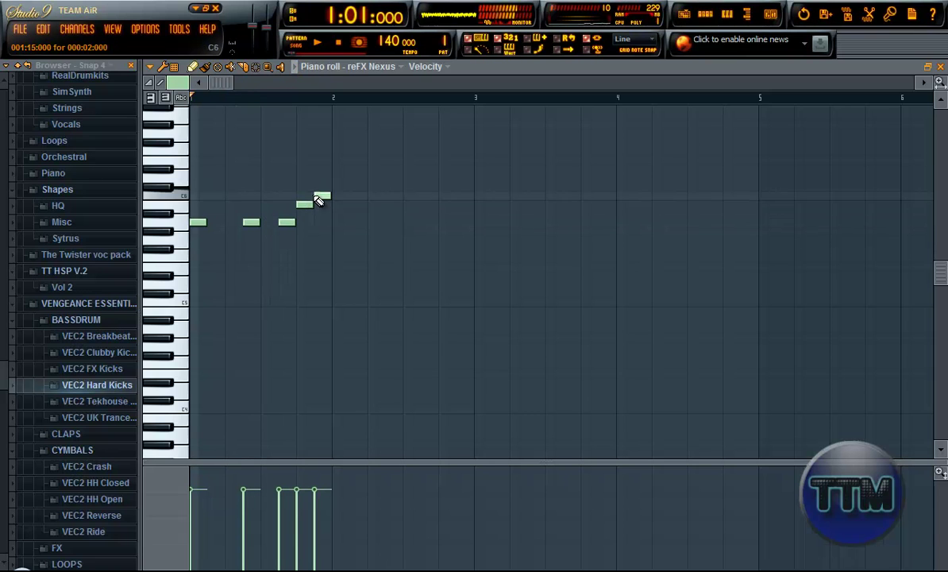
key(space)
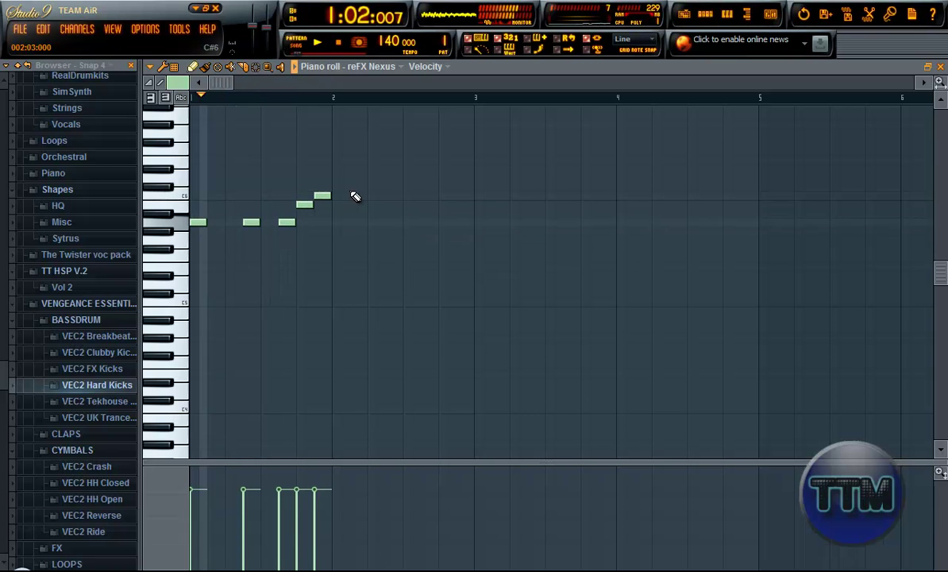
key(space)
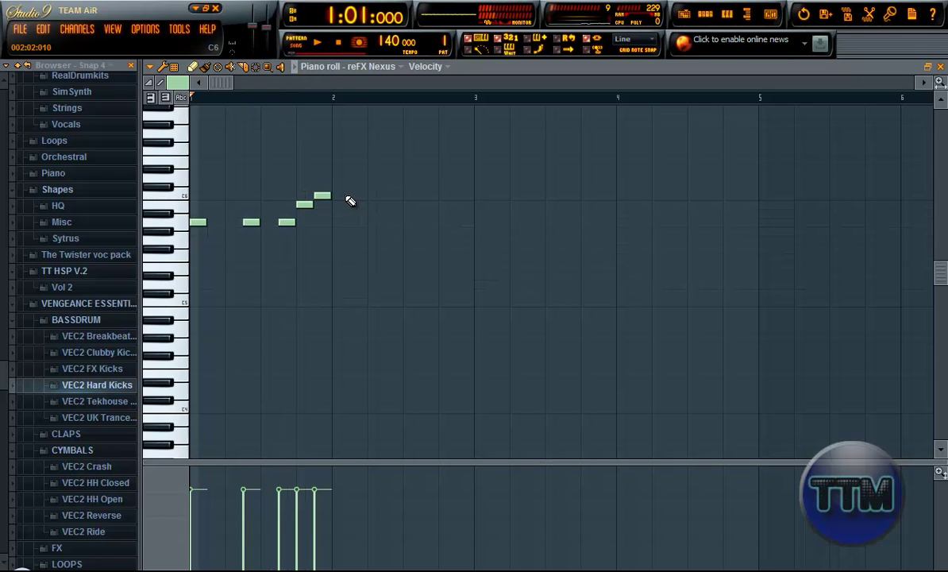
Reposition the second and third A5 notes at steps 5 and 9 of bar 1, checking the rhythm by playback.
key(space)
key(space)
drag(248, 223, 232, 222)
key(space)
key(space)
right_click(288, 222)
key(space)
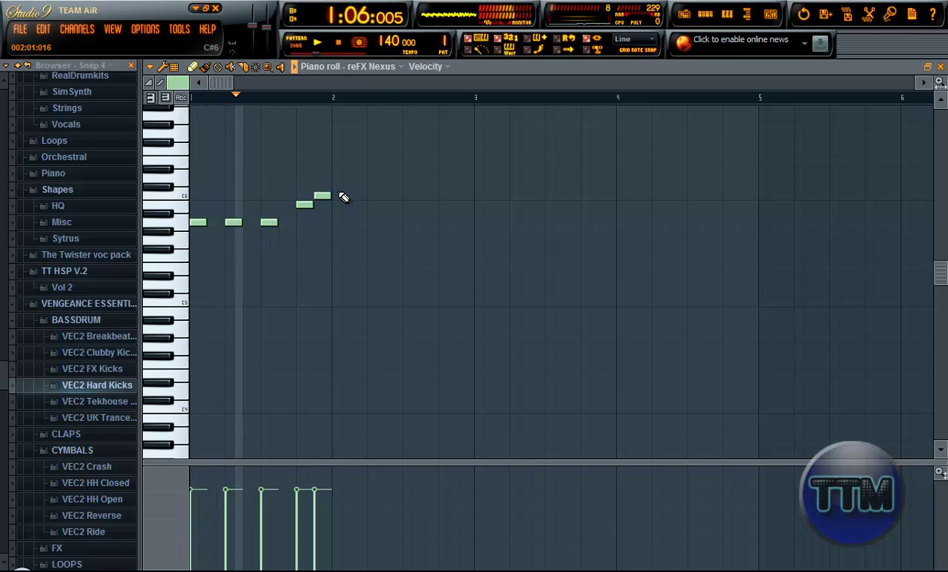
key(space)
key(space)
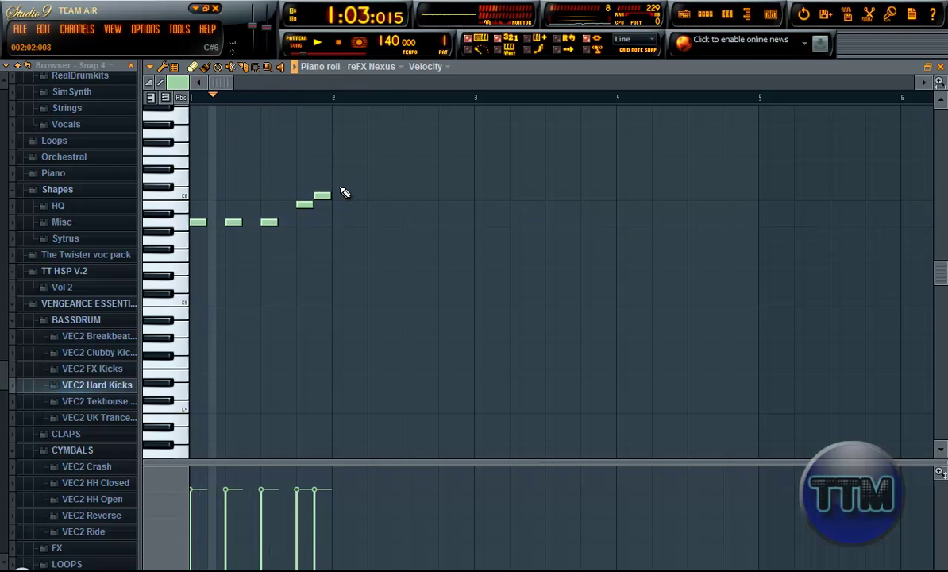
key(space)
Rework the end of bar 1 so B5 starts at step 11 and C6 at step 15, and play it back.
drag(281, 181, 361, 229)
mouse_move(306, 205)
mouse_down()
mouse_move(286, 202)
mouse_move(323, 197)
mouse_up()
key(space)
click(324, 194)
right_click(324, 195)
key(space)
key(space)
Add alternating two-step notes C6, B5, C6, B5, C6 at steps 3, 5, 7, 9 and 11 of bar 2.
click(351, 195)
click(372, 204)
click(392, 196)
click(412, 204)
click(424, 195)
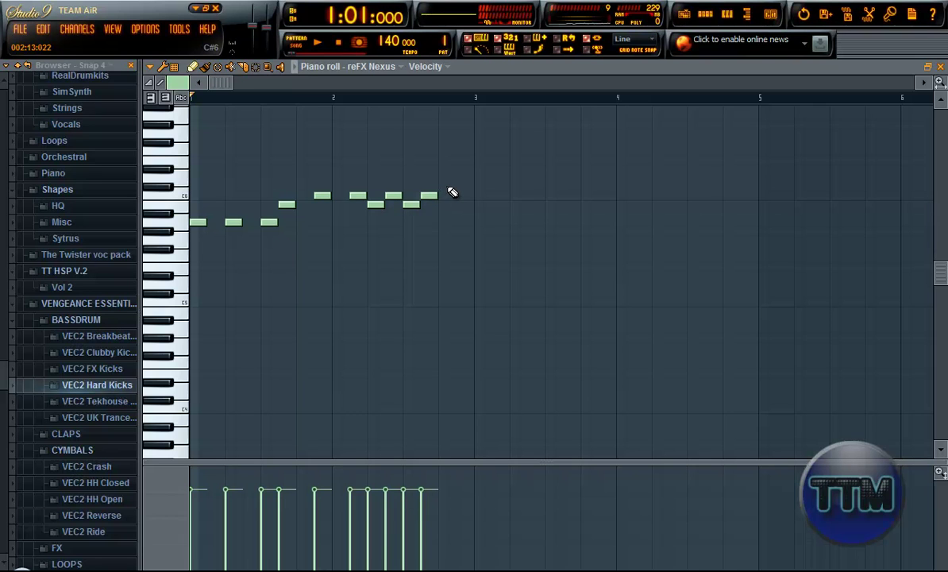
Add an E6 note at step 13 of bar 2 and a G5 note at the start of bar 3, and play the melody.
click(443, 178)
drag(442, 173, 446, 163)
click(478, 231)
drag(472, 241, 476, 238)
key(space)
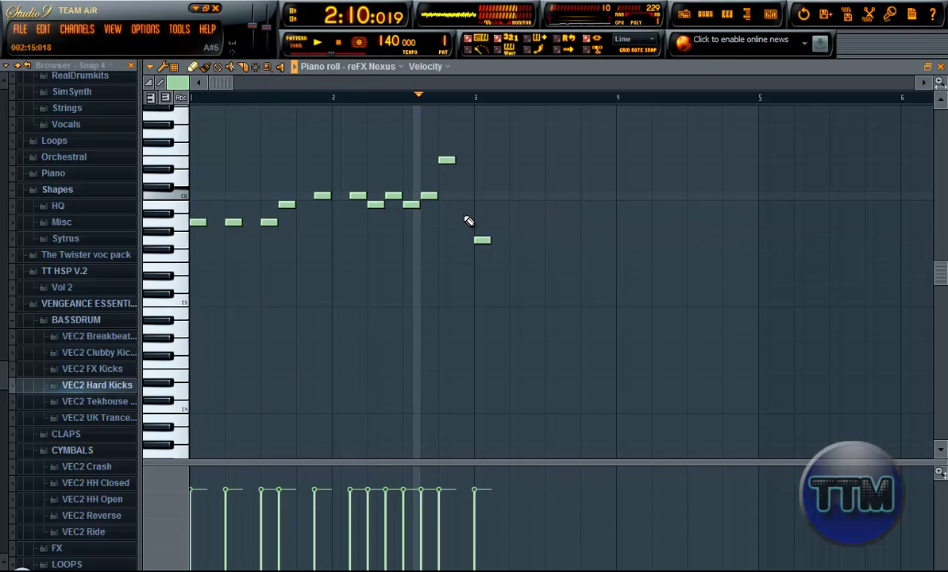
key(space)
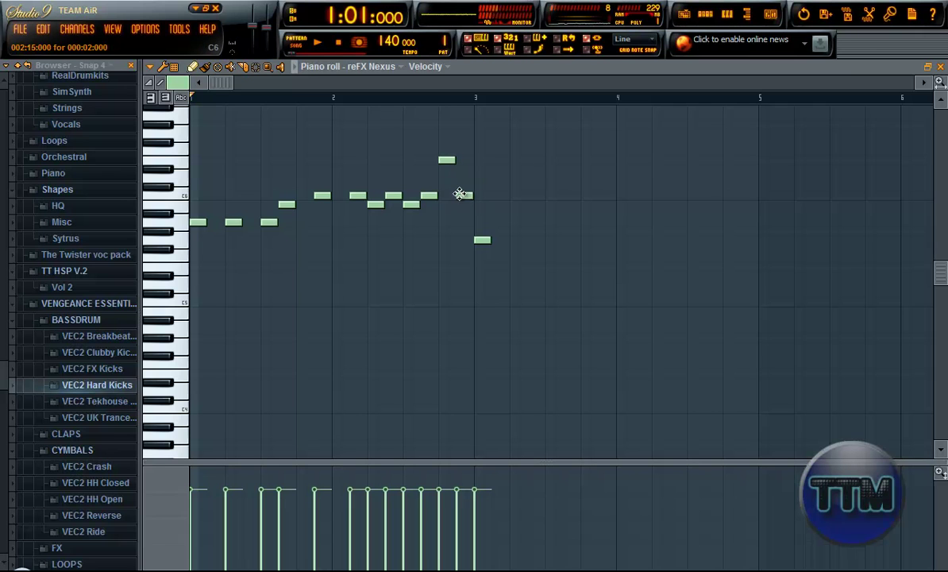
Place a two-step D6 note at step 15 of bar 2 and play the melody.
click(460, 177)
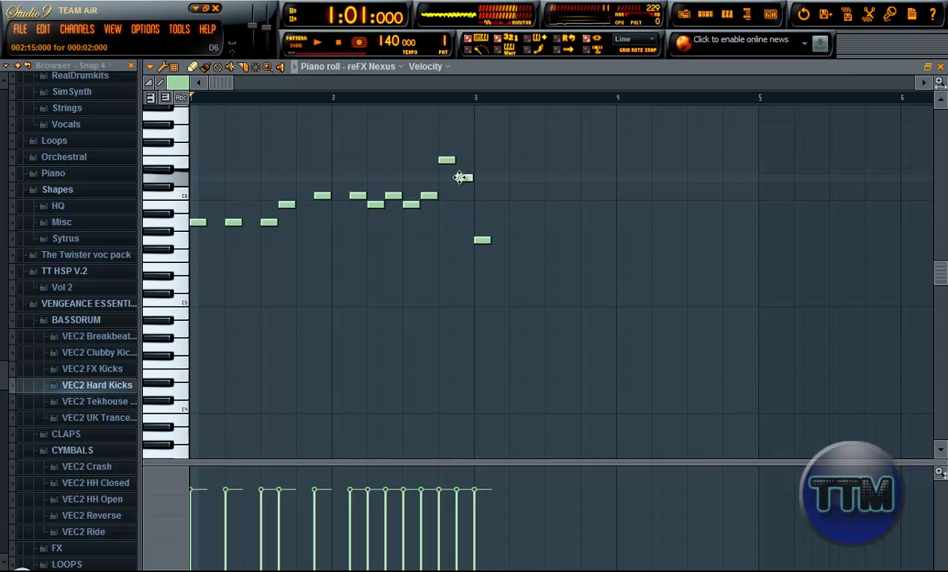
click(480, 238)
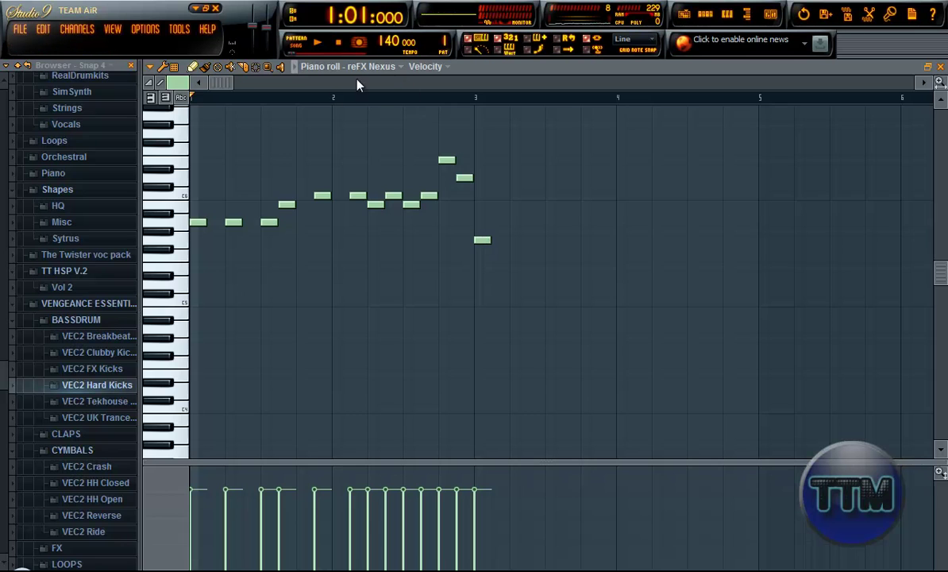
key(space)
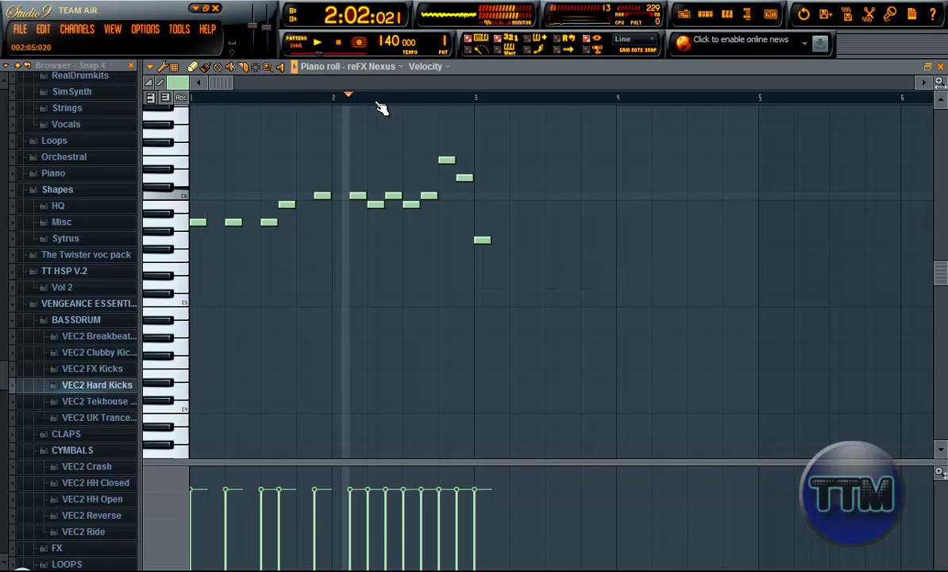
key(space)
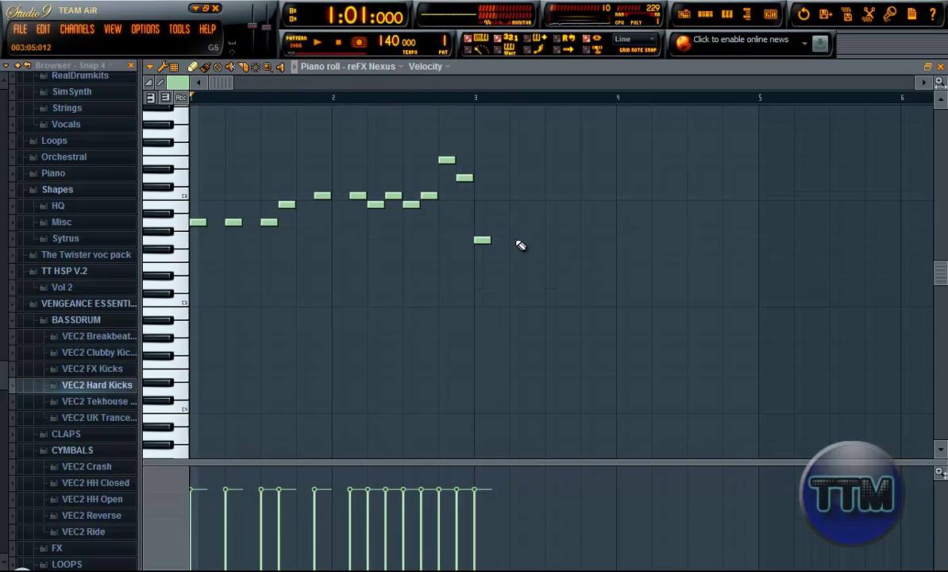
Add G5 notes at steps 5, 9 and 13 of bar 3 and an E5 note at step 7, and play the melody.
click(535, 266)
click(553, 239)
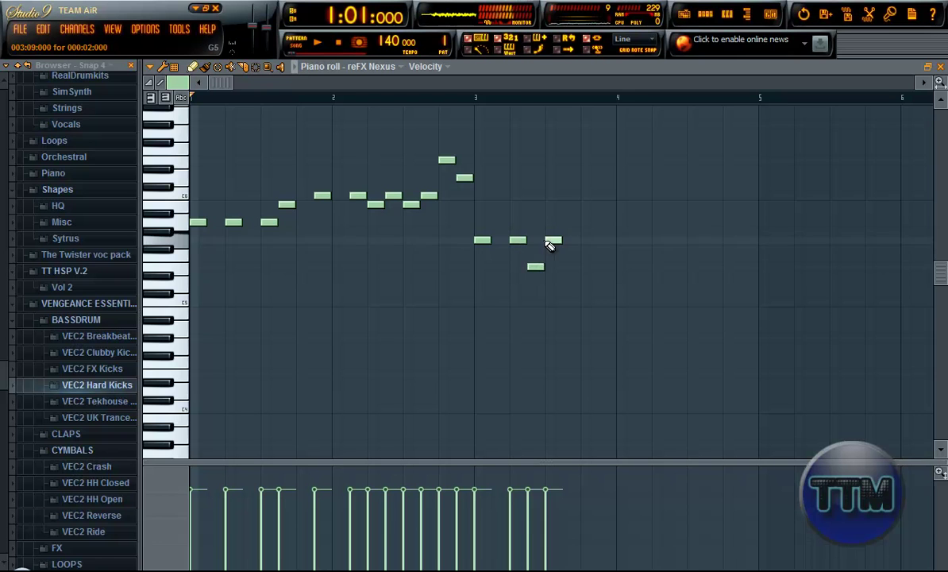
key(space)
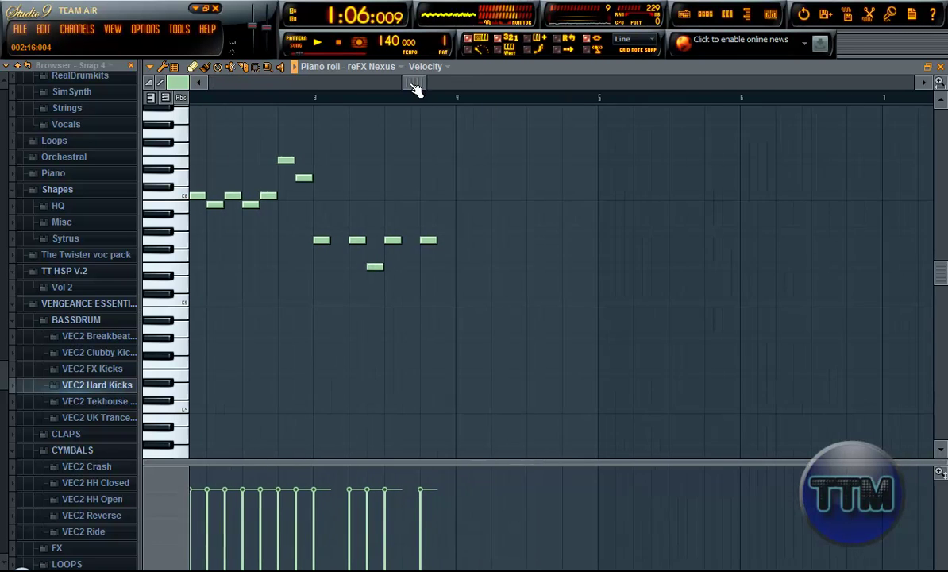
key(space)
key(space)
key(space)
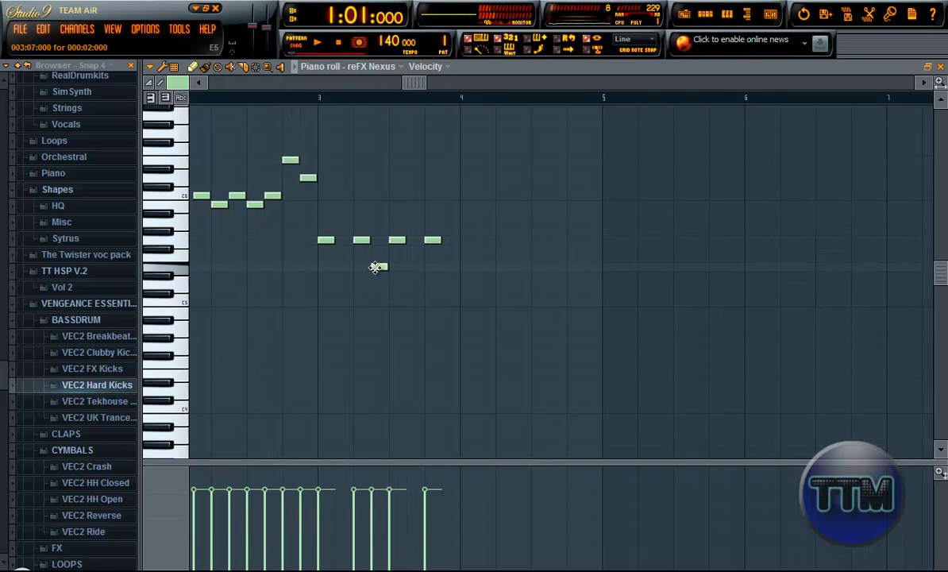
Change the E5 note in bar 3 to a one-step note at step 8 and check it by playing from the end of bar 2.
drag(379, 267, 388, 268)
key(space)
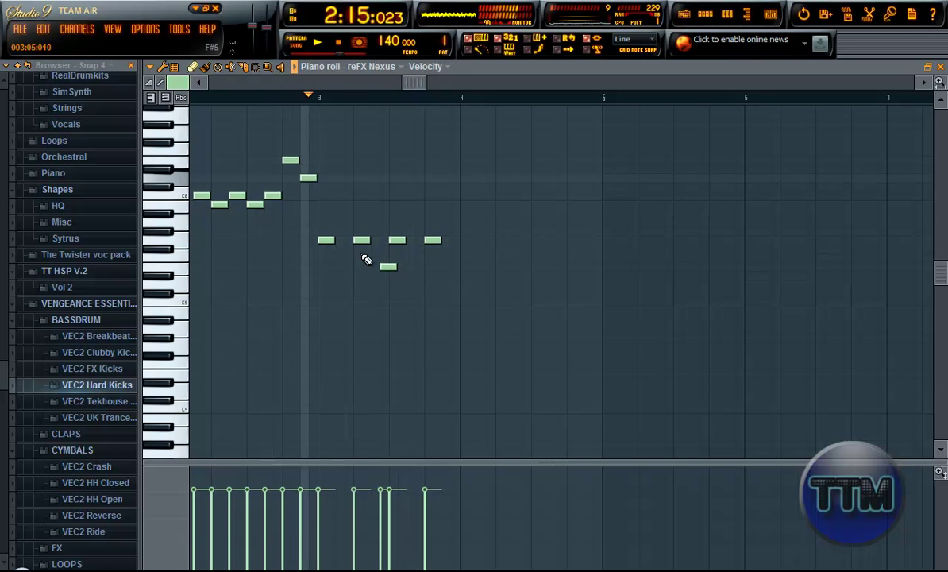
key(space)
right_click(384, 267)
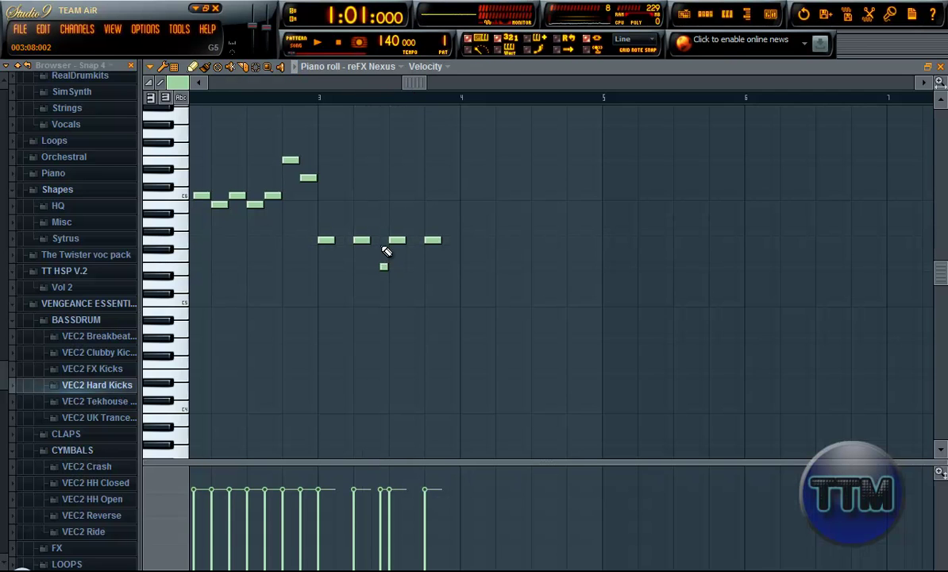
scroll(386, 251, up, 2)
click(212, 96)
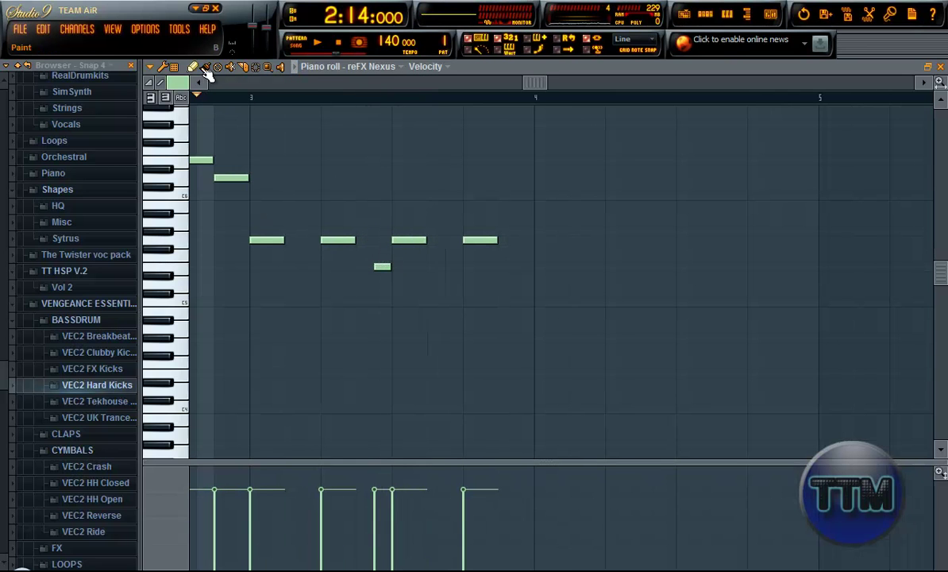
key(space)
key(space)
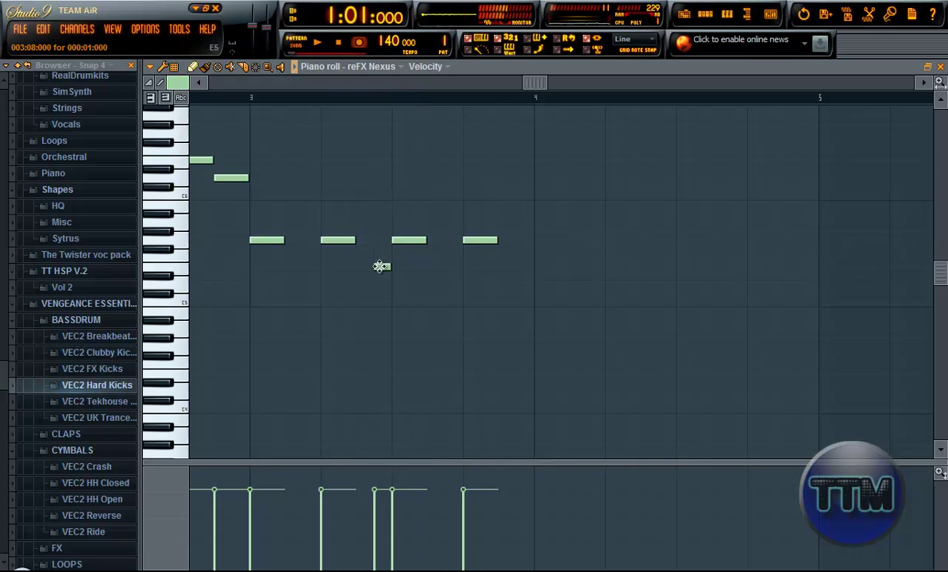
Move bar 3's last two G5 notes to steps 11 and 15 and its one-step E5 note to step 9, and play the melody.
drag(408, 235, 432, 242)
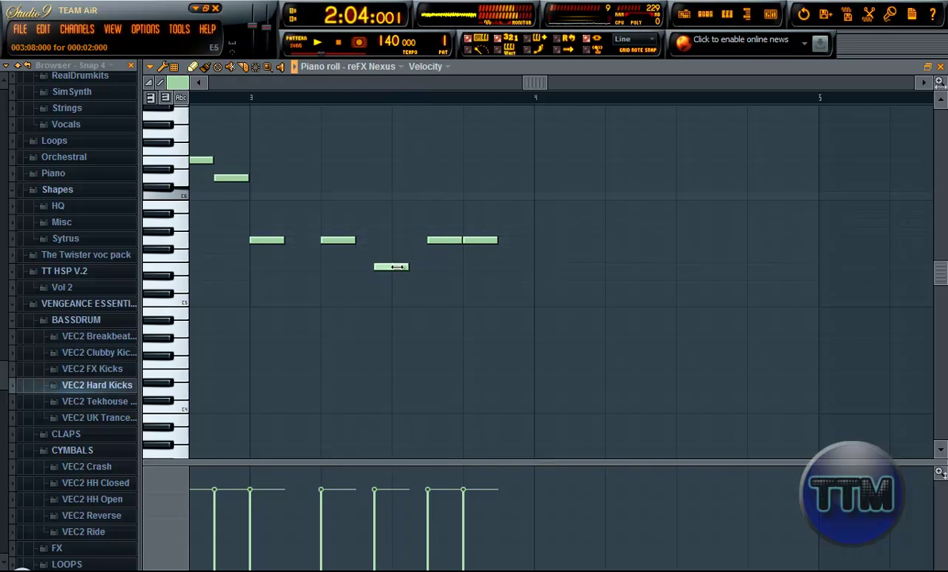
key(space)
drag(378, 270, 396, 268)
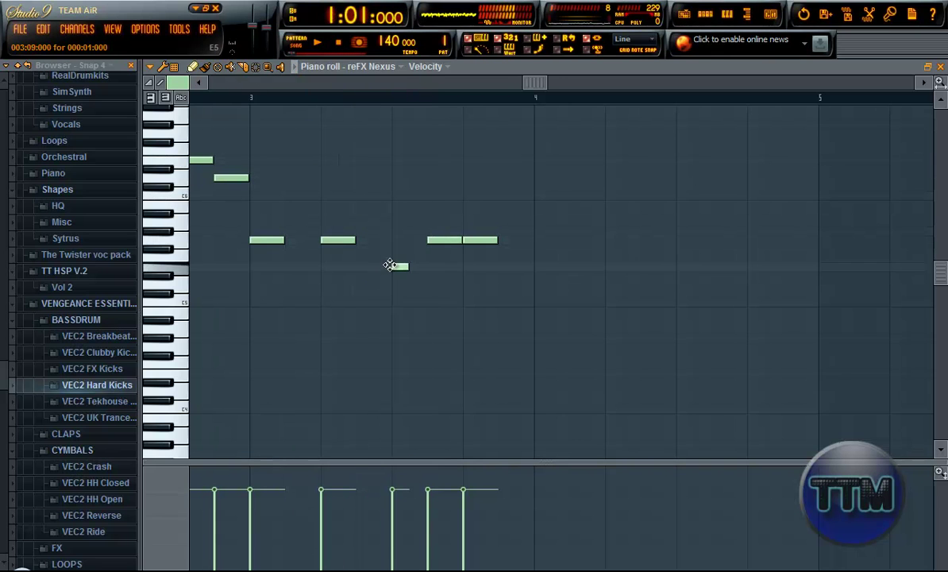
drag(470, 233, 506, 236)
key(space)
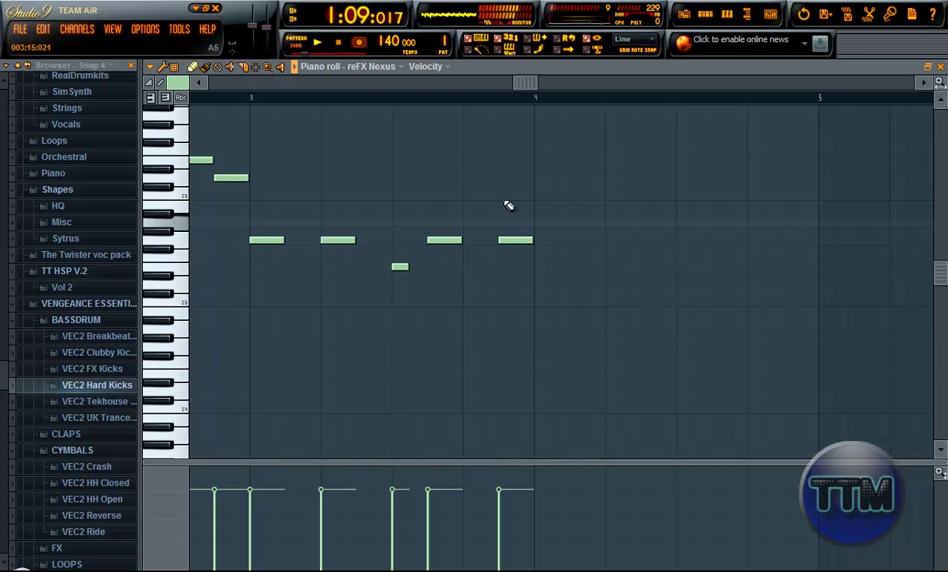
drag(533, 83, 489, 89)
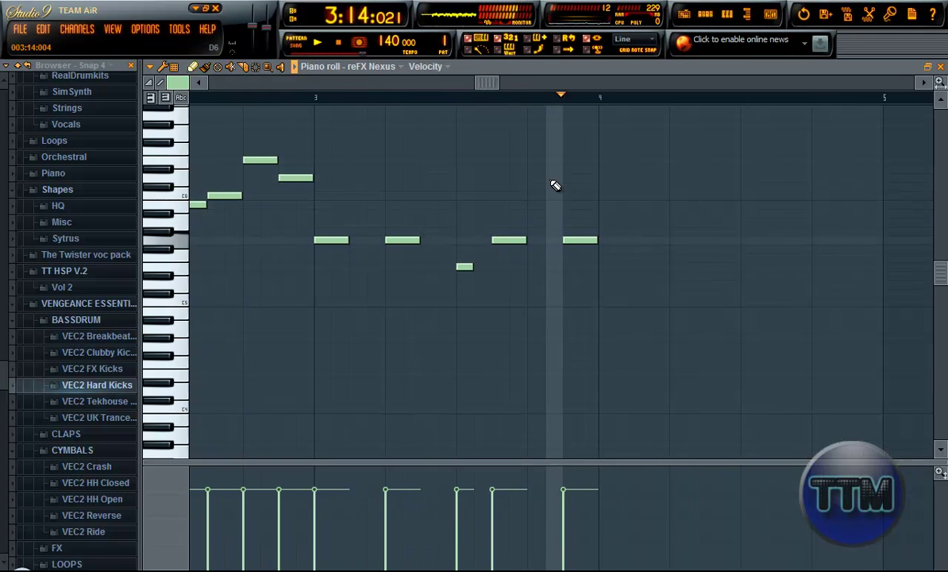
key(space)
click(499, 97)
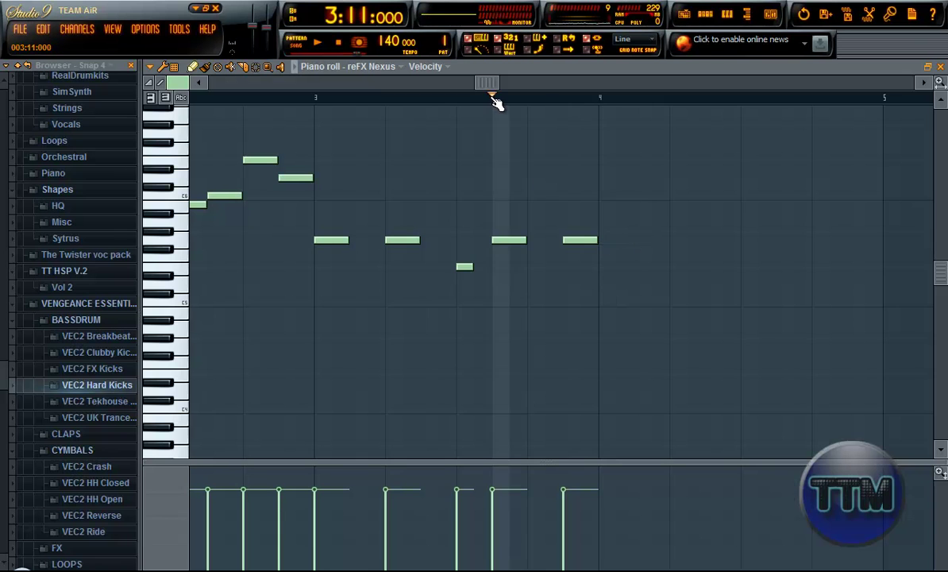
click(407, 99)
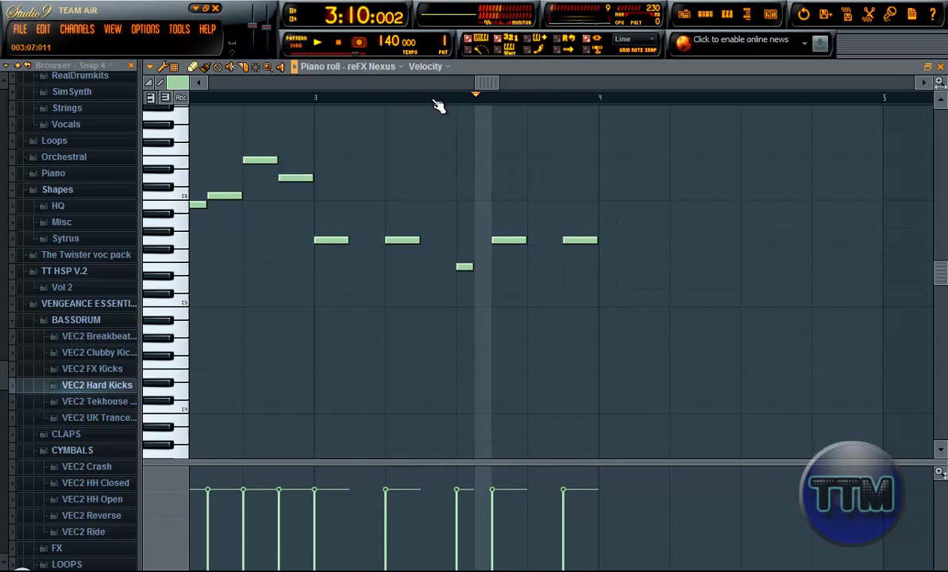
click(296, 97)
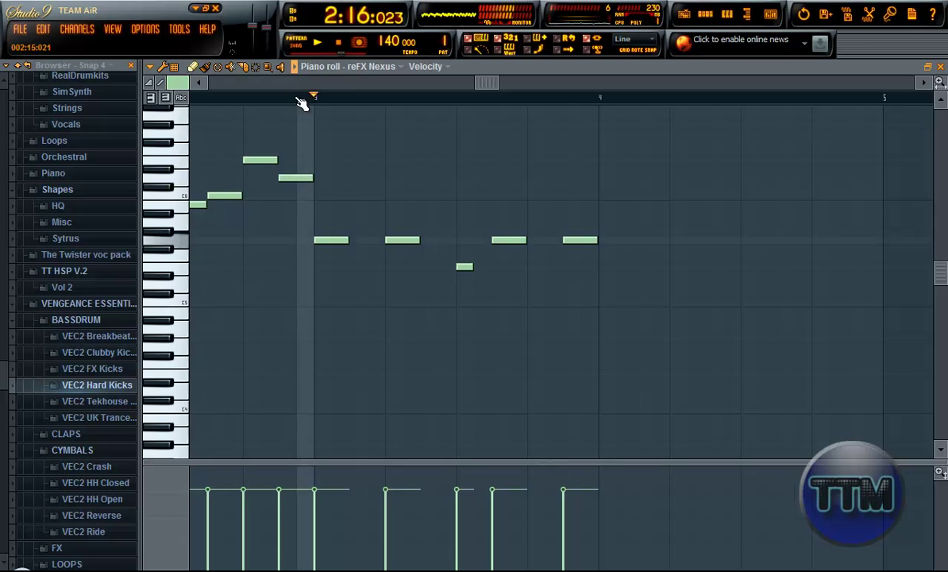
Add a two-step E5 at step 15 of bar 3, move the last G5 to bar 4's start, and lengthen the step 9 E5 to two steps.
click(547, 266)
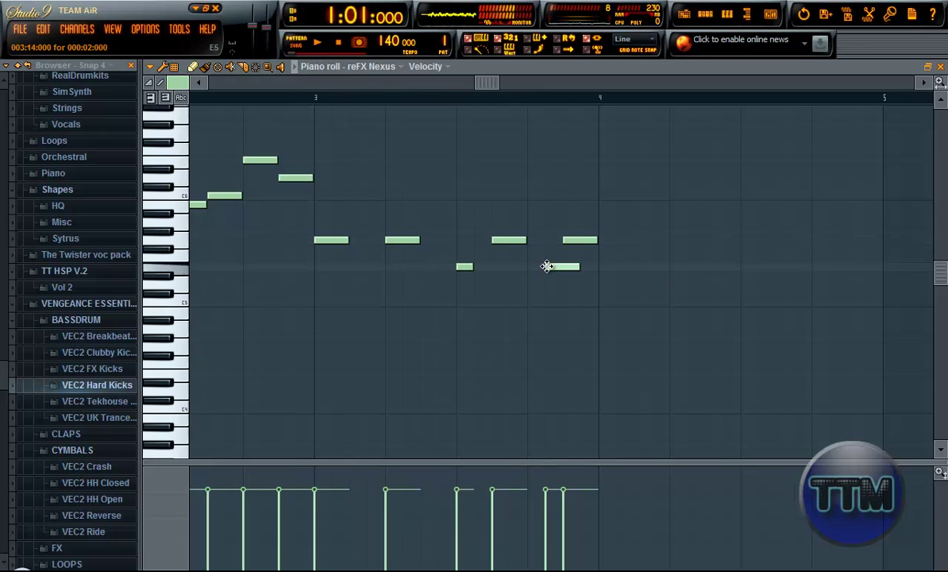
drag(582, 241, 608, 239)
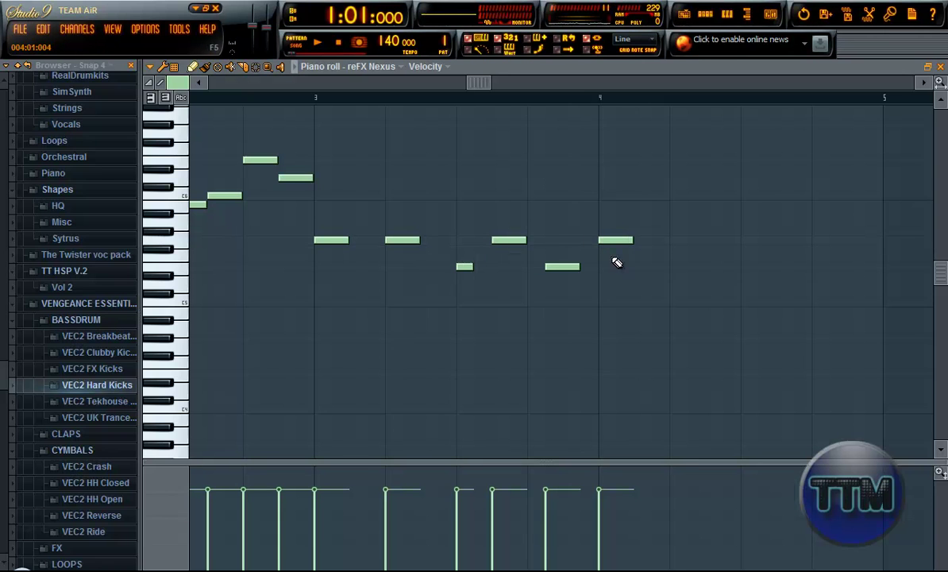
click(315, 98)
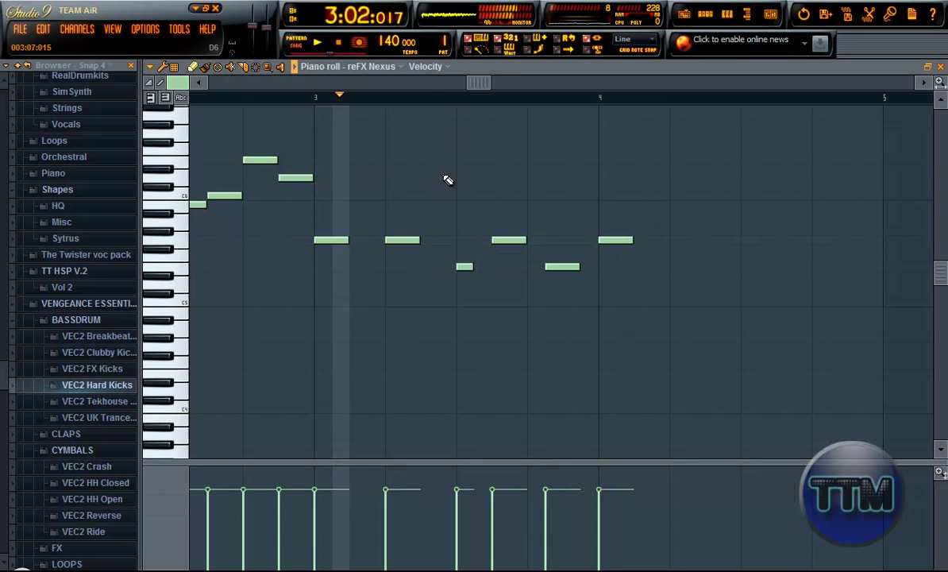
key(space)
drag(563, 264, 580, 266)
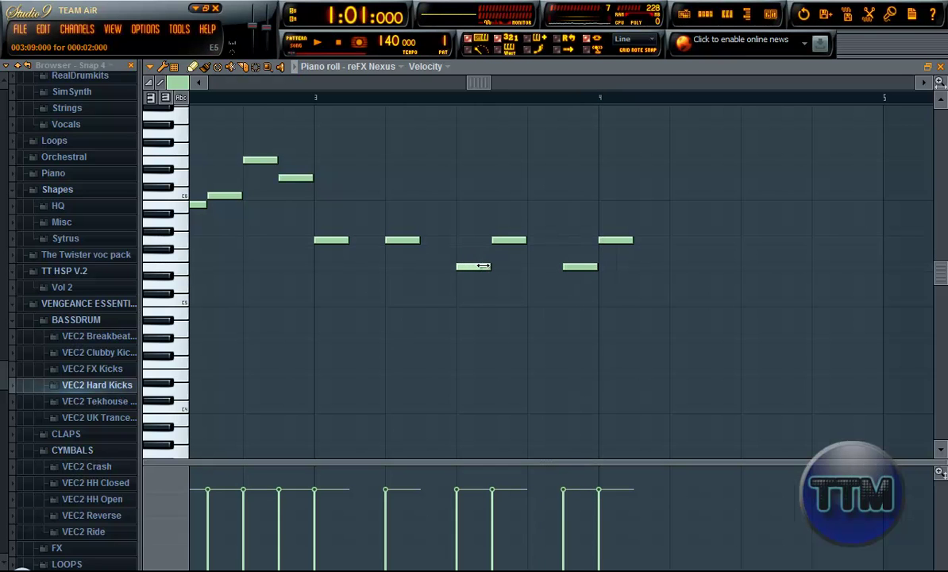
Add G5 at step 5, A5 at step 9, B5 at step 13 and C6 at step 15 of bar 4, and play the whole melody.
drag(472, 89, 589, 85)
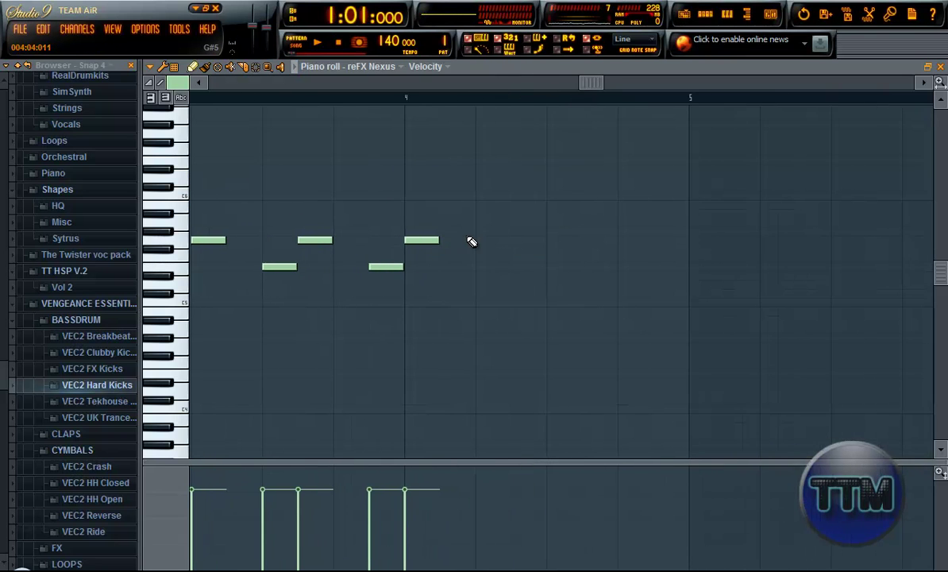
click(483, 241)
click(548, 215)
right_click(548, 214)
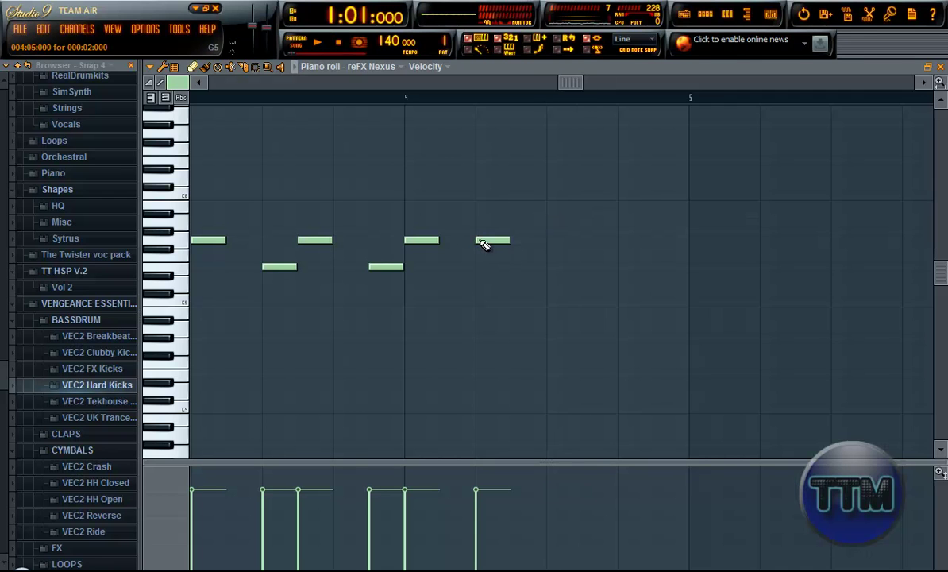
click(553, 223)
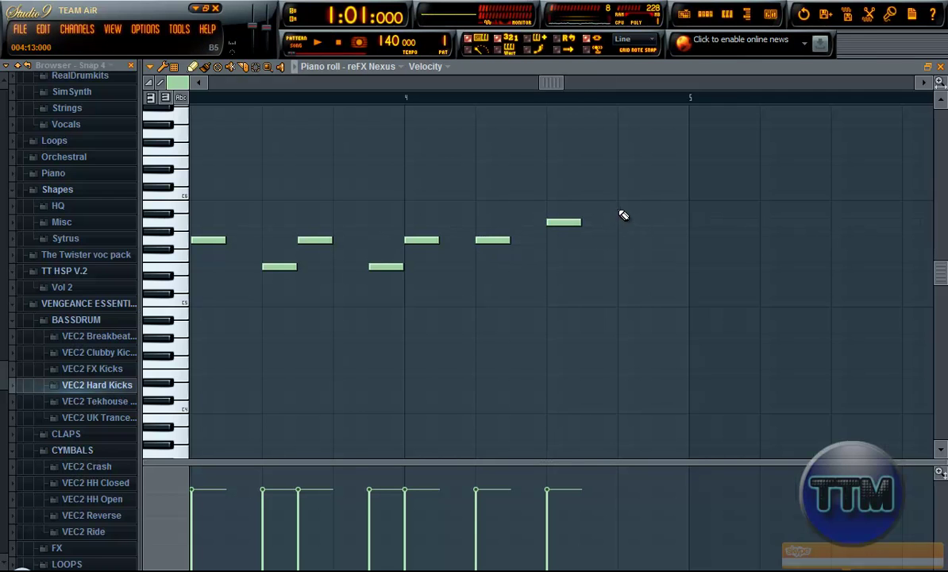
click(625, 206)
click(658, 196)
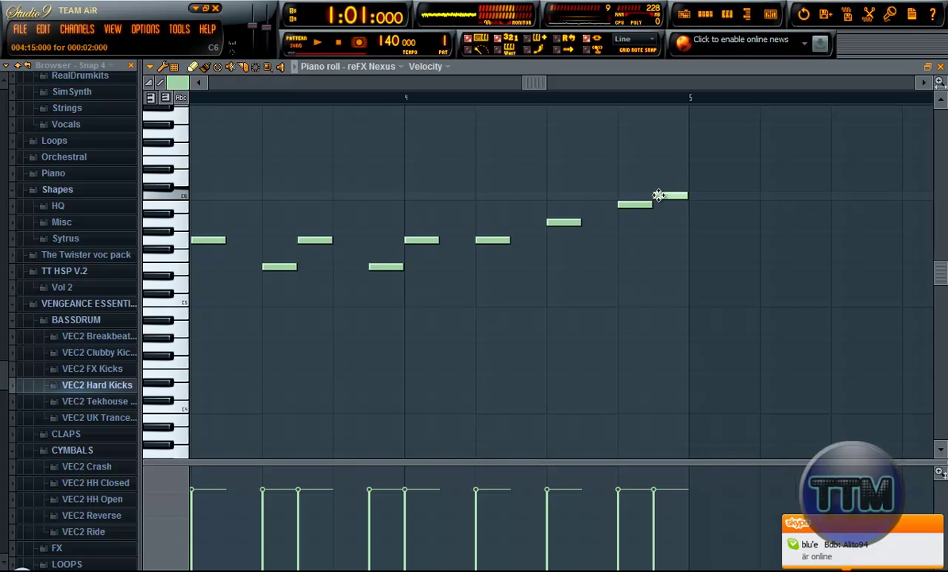
key(space)
scroll(512, 150, down, 3)
scroll(413, 152, up, 3)
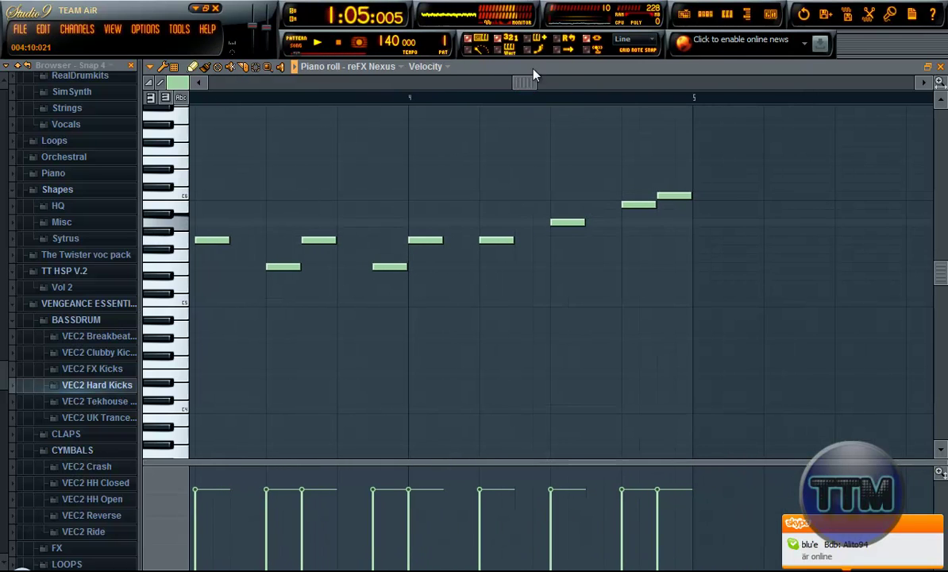
scroll(385, 239, down, 4)
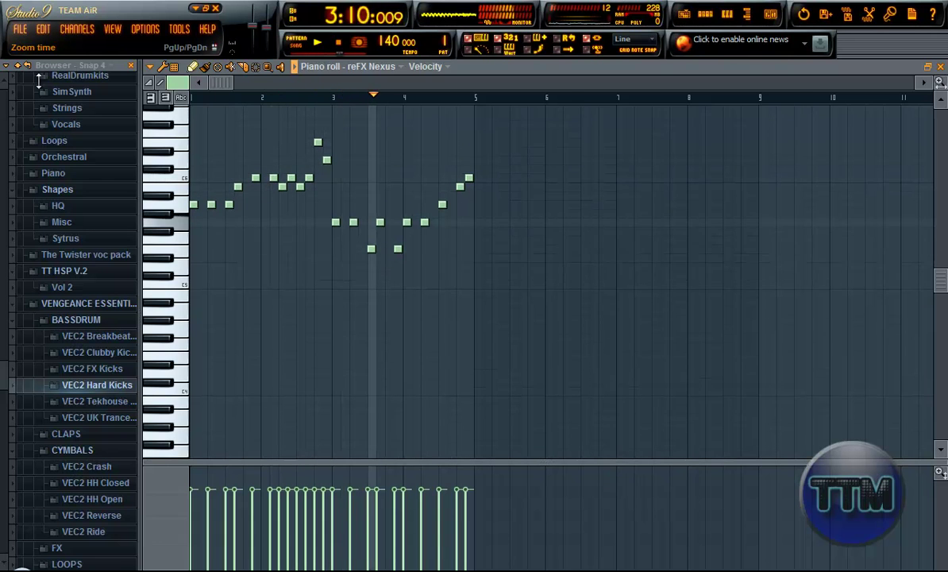
drag(941, 82, 34, 77)
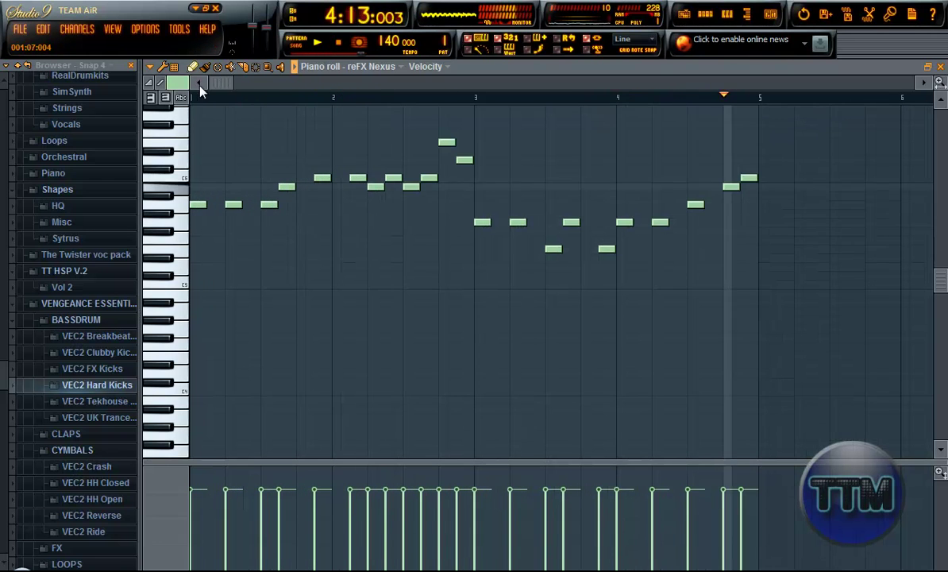
key(space)
Place two-step A3 bass notes at steps 1, 5, 9 and 13 of bar 1 and play them with the melody.
scroll(238, 322, down, 3)
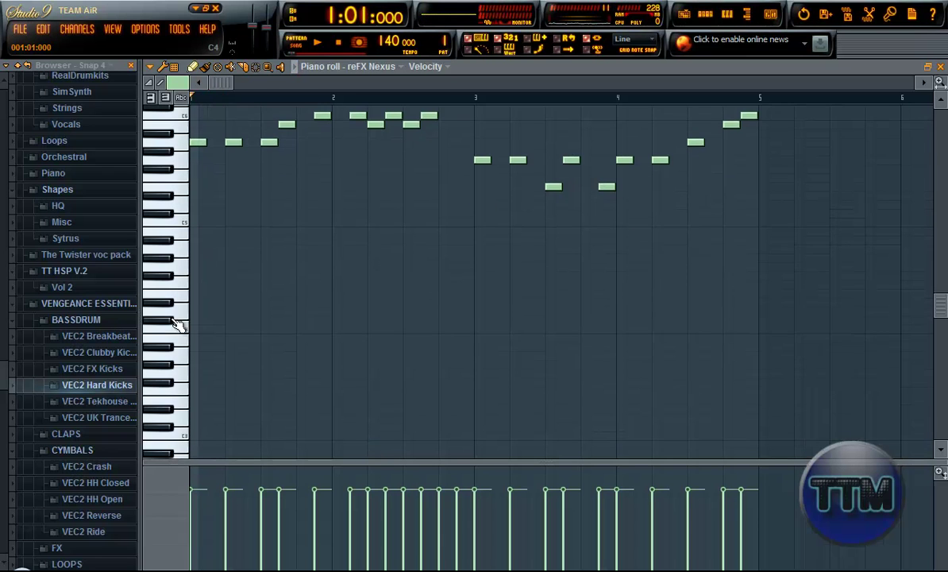
click(180, 360)
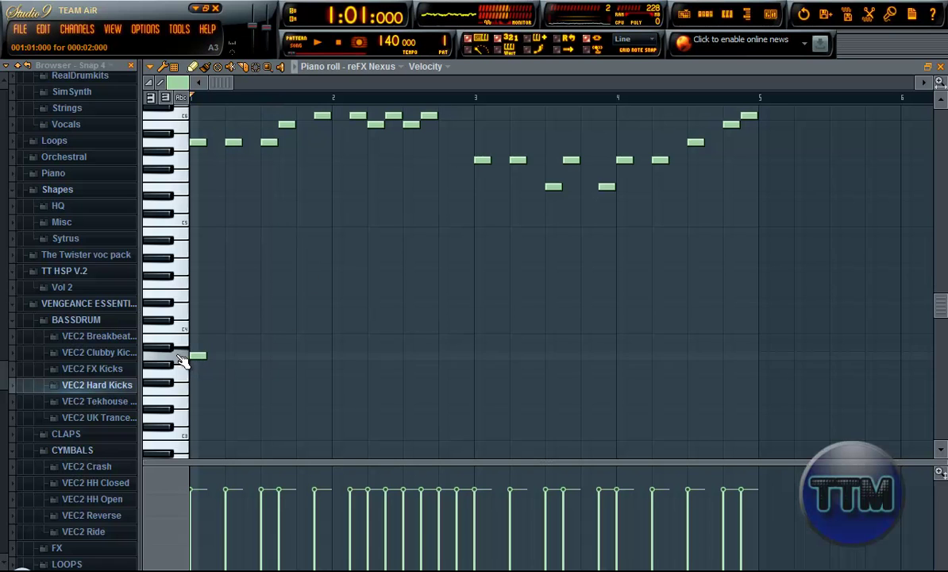
click(229, 355)
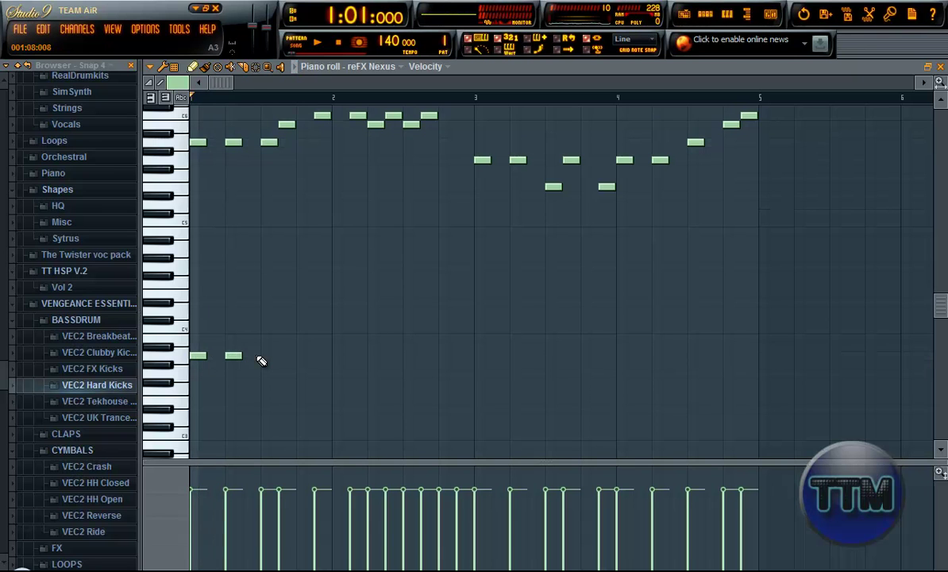
click(300, 356)
key(space)
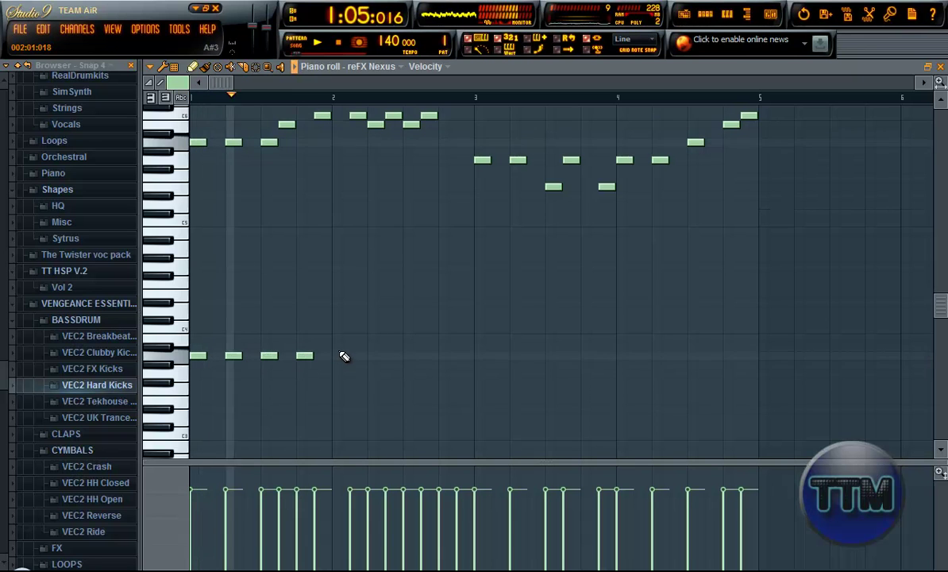
key(space)
Place bass notes at steps 1, 5, 9 and 13, using C4 in bar 2 and G3 in bar 3.
drag(336, 355, 334, 332)
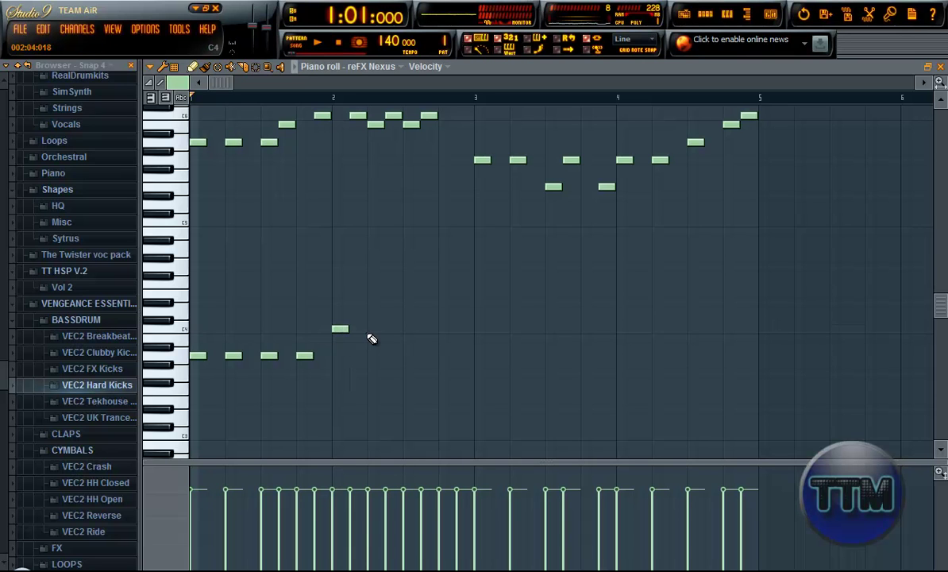
click(445, 329)
click(550, 373)
click(585, 373)
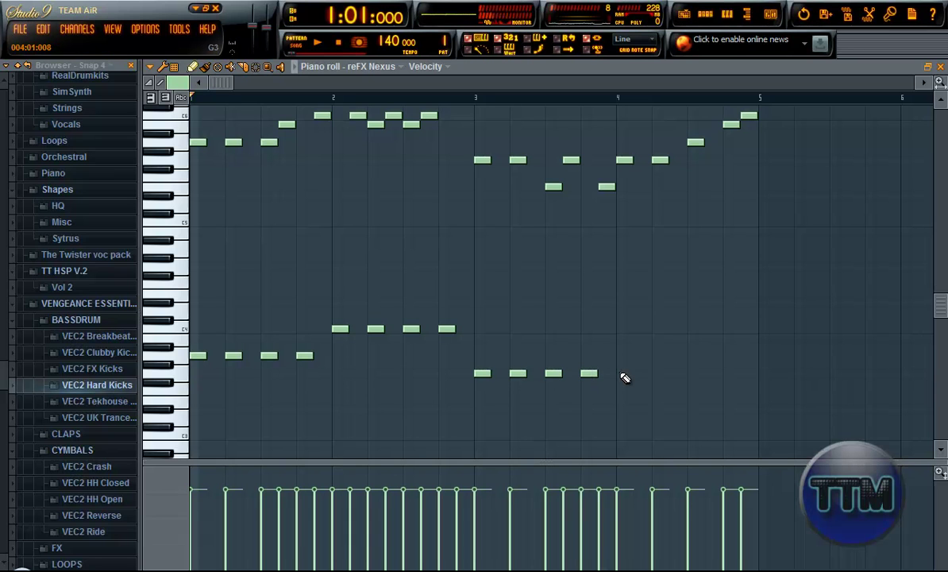
Add bar 4 bass notes, G3 at steps 1 and 5, A3 at step 9 and B3 at step 13, and play the melody.
click(655, 372)
click(692, 355)
click(729, 337)
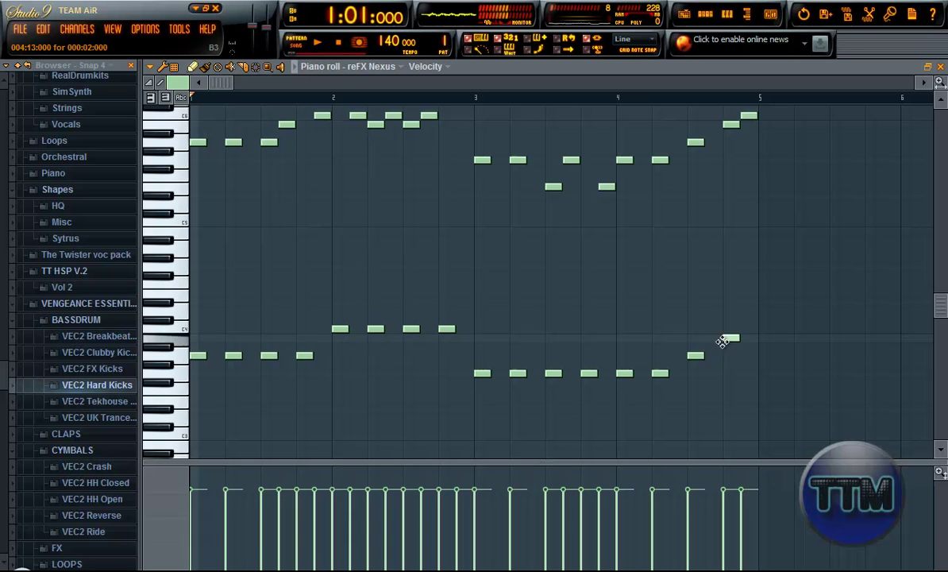
key(space)
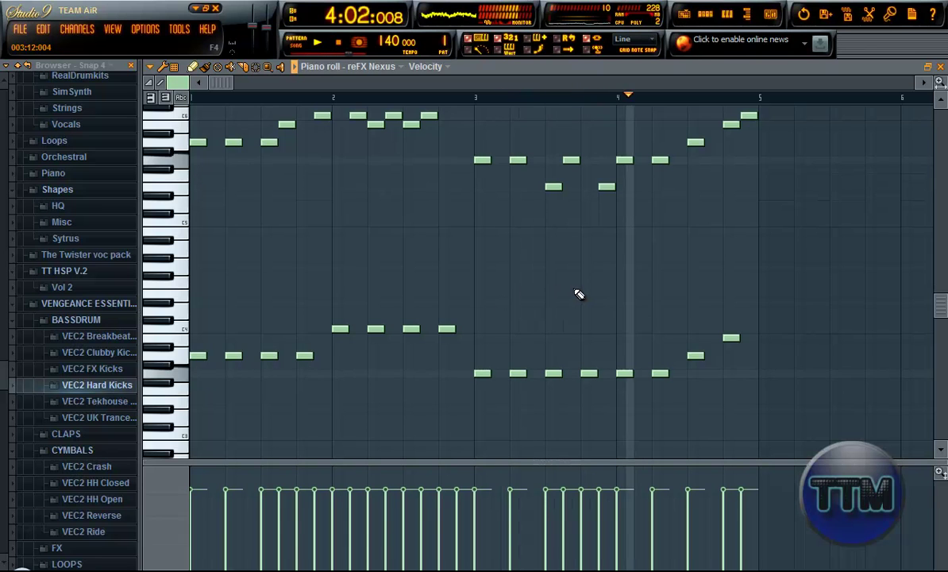
key(space)
Add two-step A4 offbeat notes at steps 3, 7, 11 and 15 of bar 1.
click(208, 247)
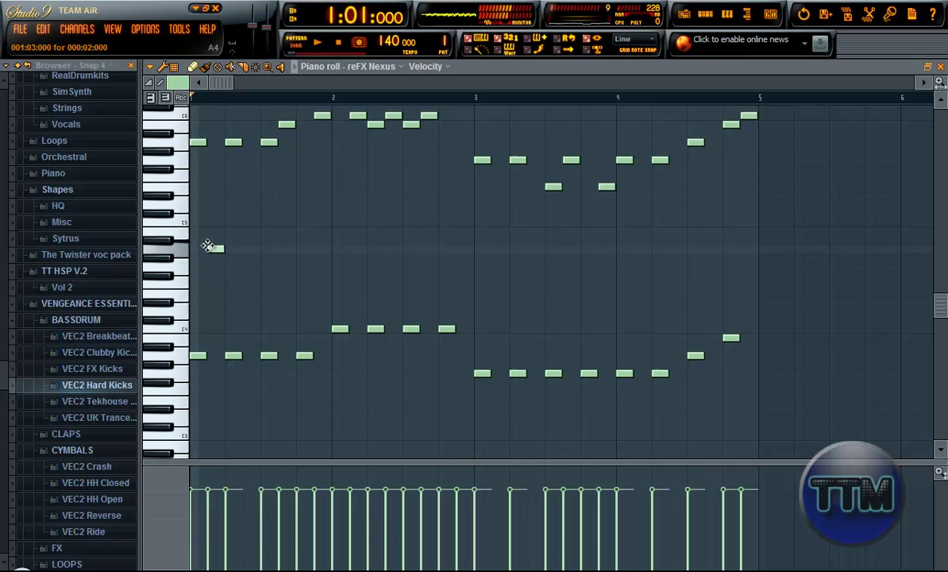
key(space)
key(space)
click(248, 250)
click(324, 249)
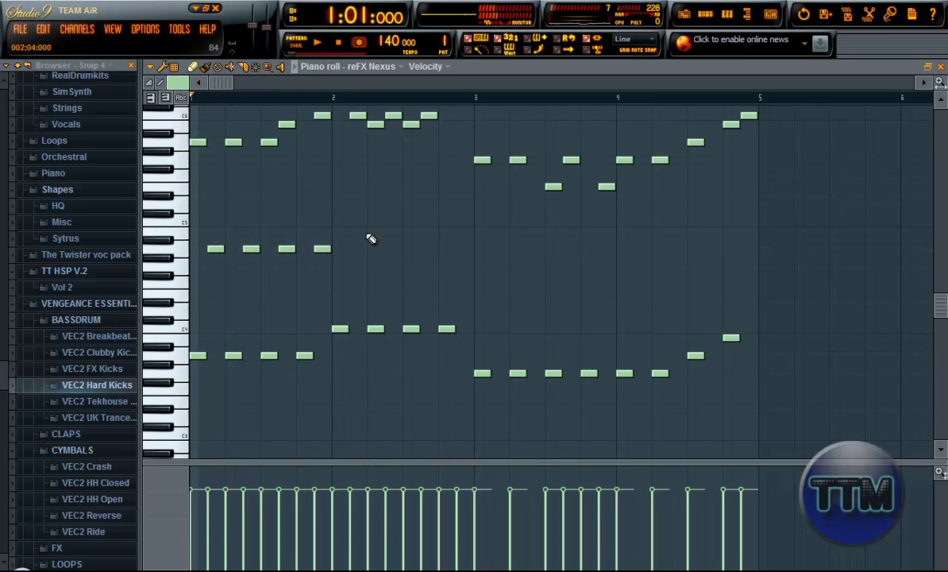
Add offbeat notes at steps 3, 7, 11 and 15, using C5 in bar 2 and G4 in bar 3.
right_click(360, 224)
drag(367, 223, 357, 220)
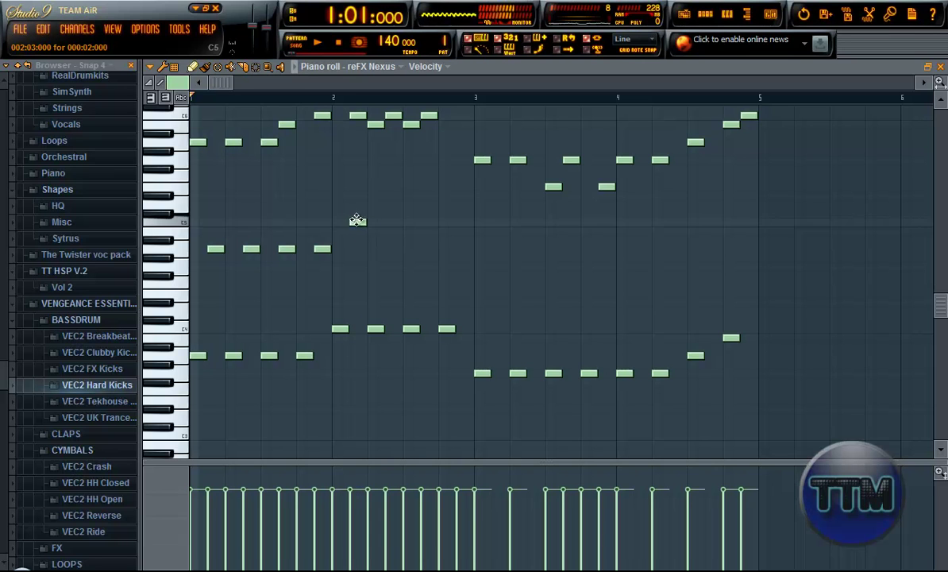
click(394, 224)
click(428, 224)
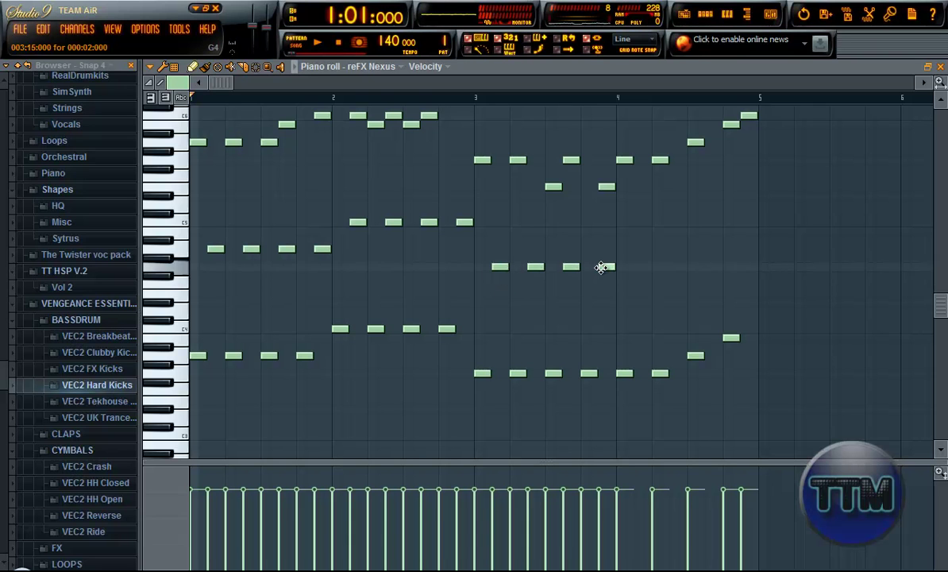
Add bar 4 offbeat notes, G4 at steps 3 and 7, A4 at step 11 and B4 at step 15, and play the pattern.
click(642, 266)
click(677, 266)
click(706, 257)
click(743, 231)
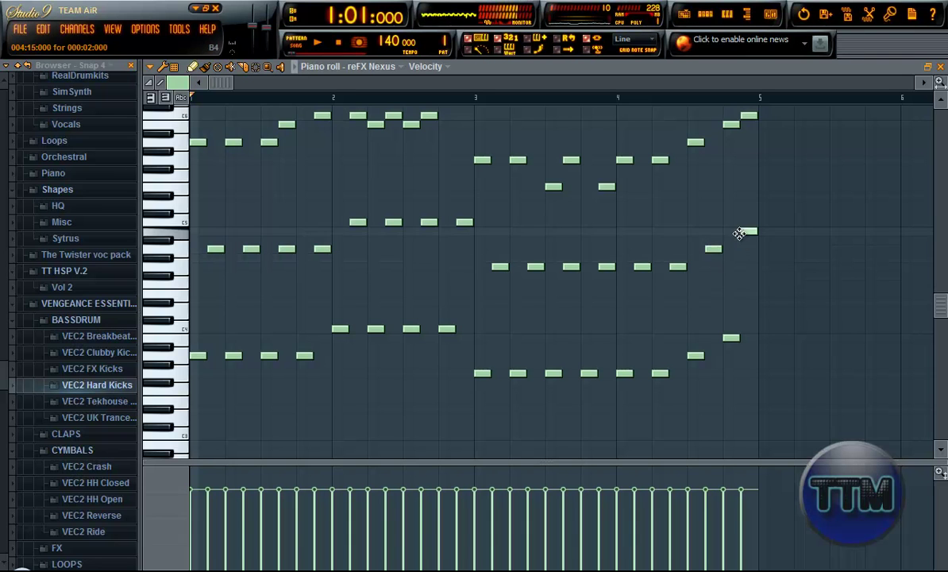
key(space)
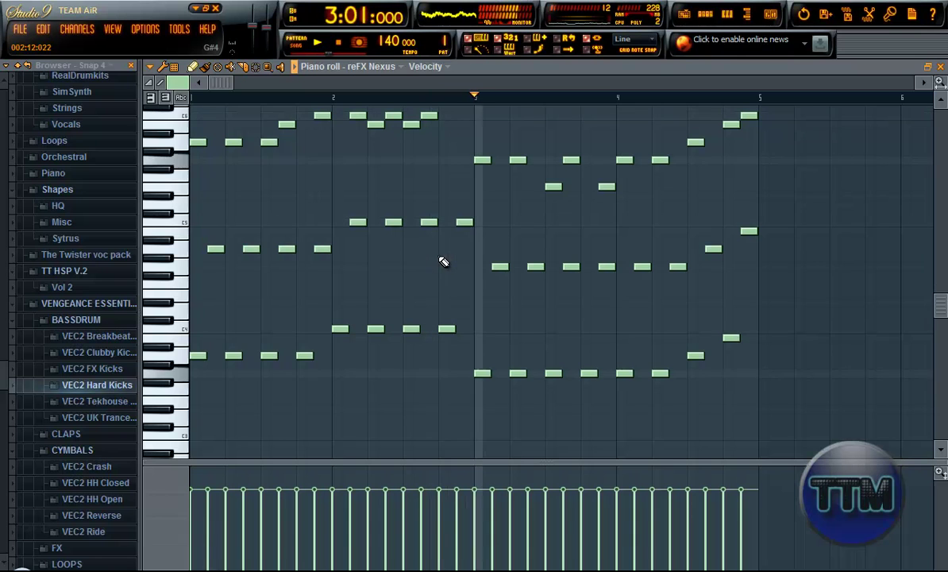
Add a two-step G5 melody note at step 11 of bar 4 and play the pattern.
mouse_move(223, 83)
mouse_down()
mouse_move(405, 98)
mouse_move(170, 92)
mouse_move(304, 94)
mouse_move(231, 99)
mouse_up()
scroll(784, 275, up, 2)
scroll(747, 266, up, 2)
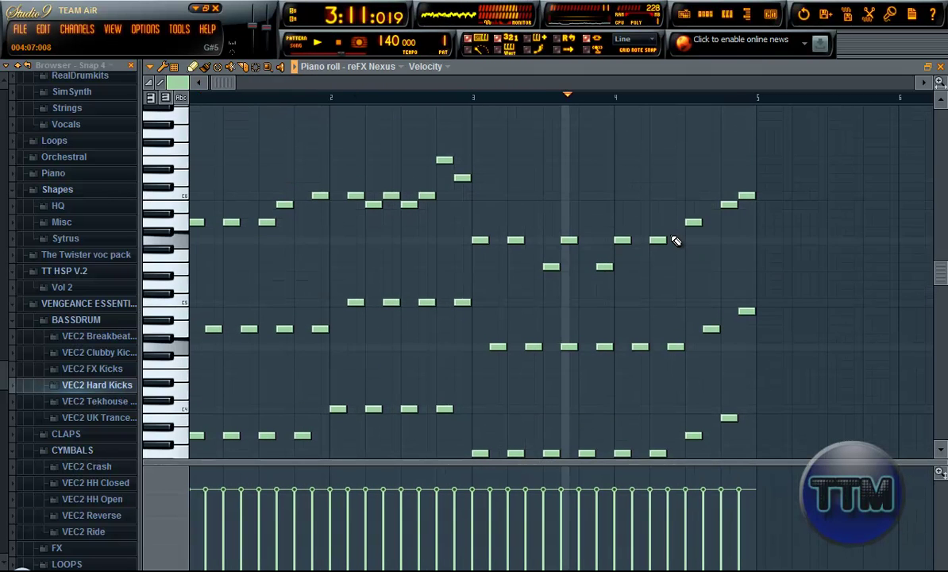
click(704, 238)
click(631, 98)
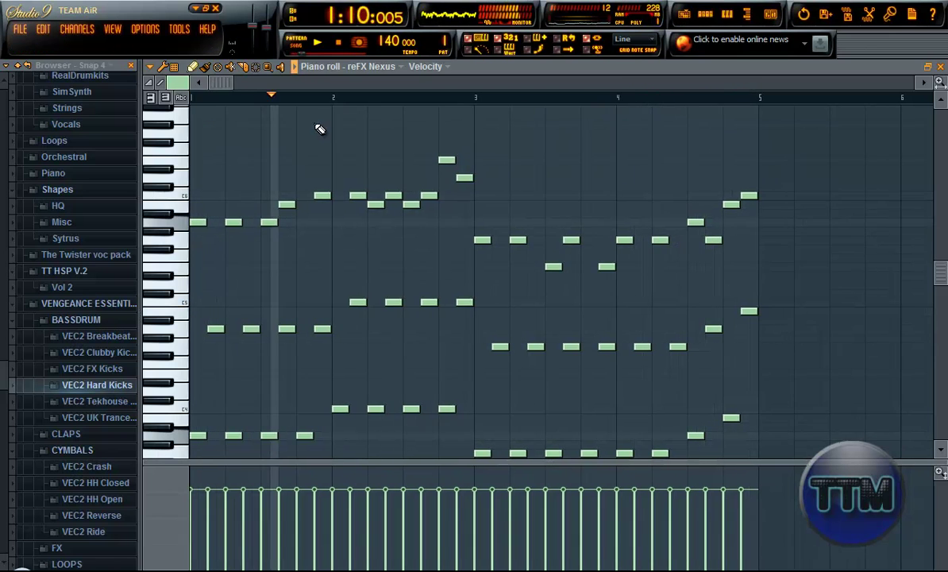
Select all notes of the four-bar pattern and stop the playback.
scroll(604, 302, down, 1)
scroll(603, 304, down, 1)
drag(856, 433, 187, 103)
key(space)
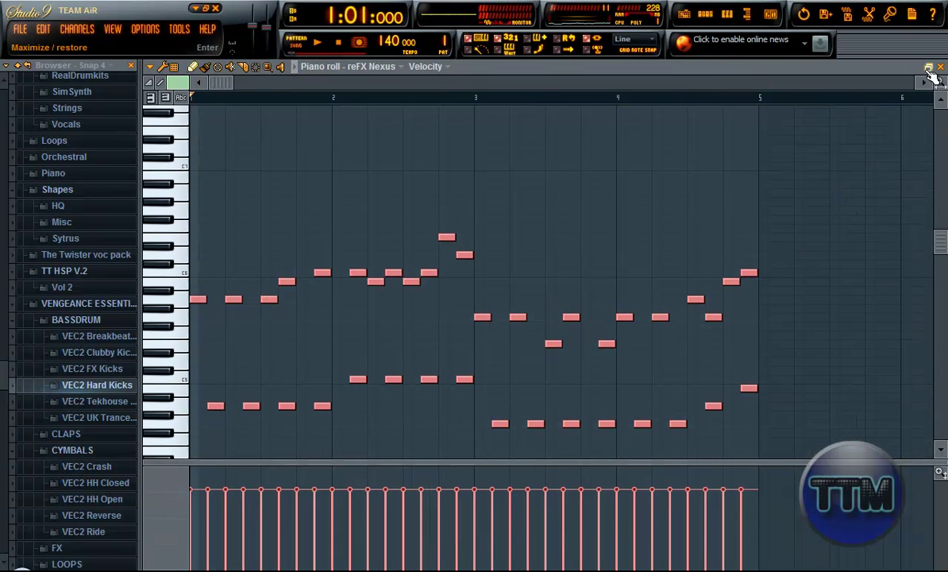
Restore the piano roll window and replace the Hat channel with a second reFX Nexus instrument.
click(930, 69)
click(239, 89)
right_click(215, 144)
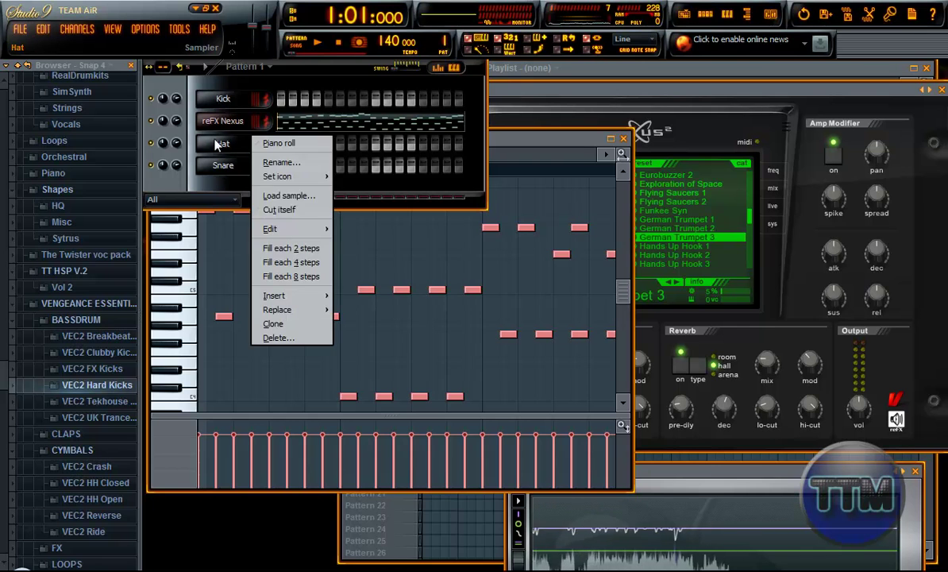
mouse_move(303, 309)
click(391, 524)
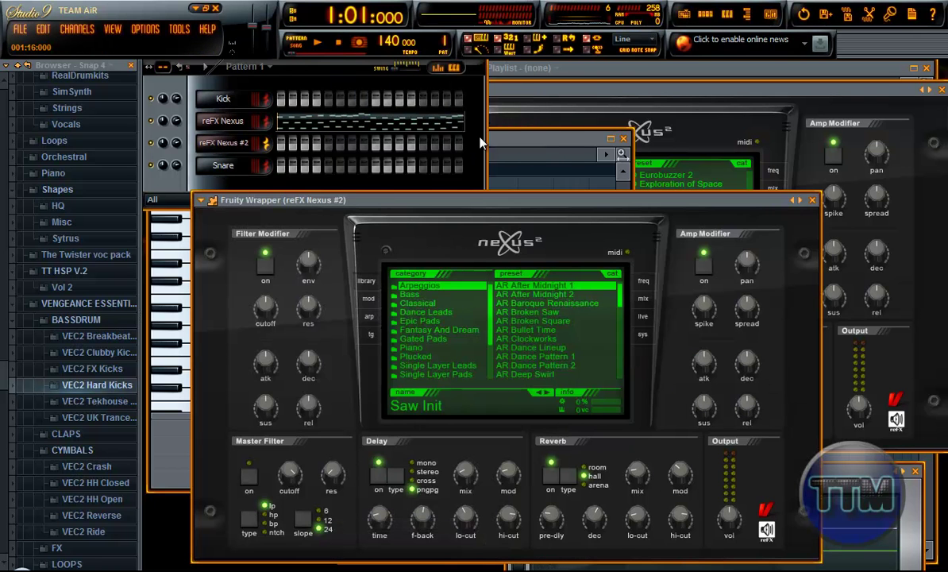
Load the Dance Leads preset LD Adagio in reFX Nexus #2.
drag(433, 200, 546, 110)
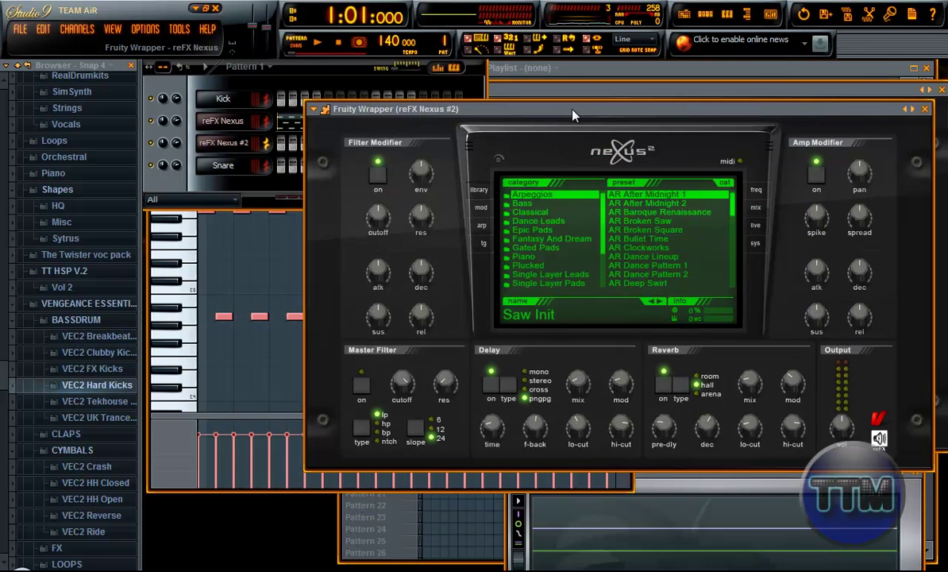
click(531, 221)
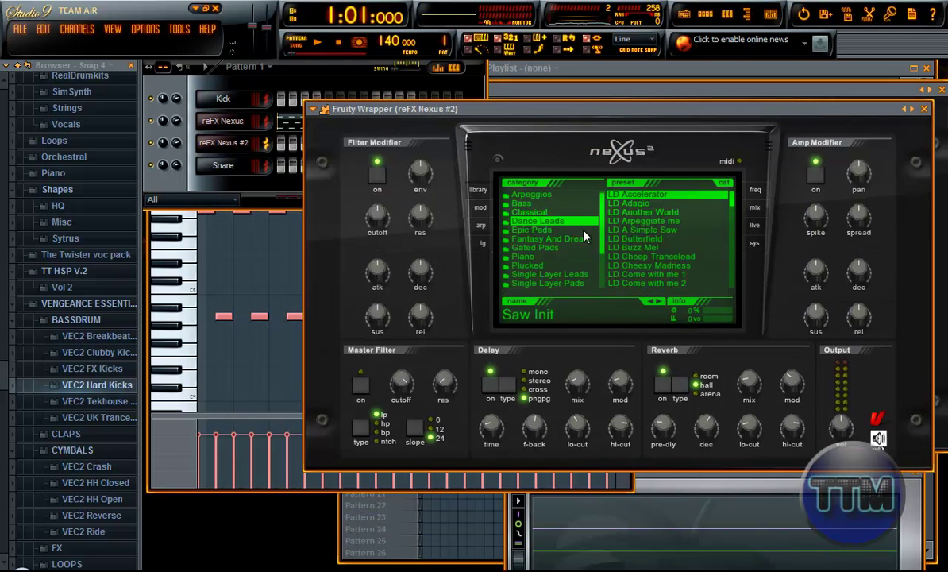
click(628, 203)
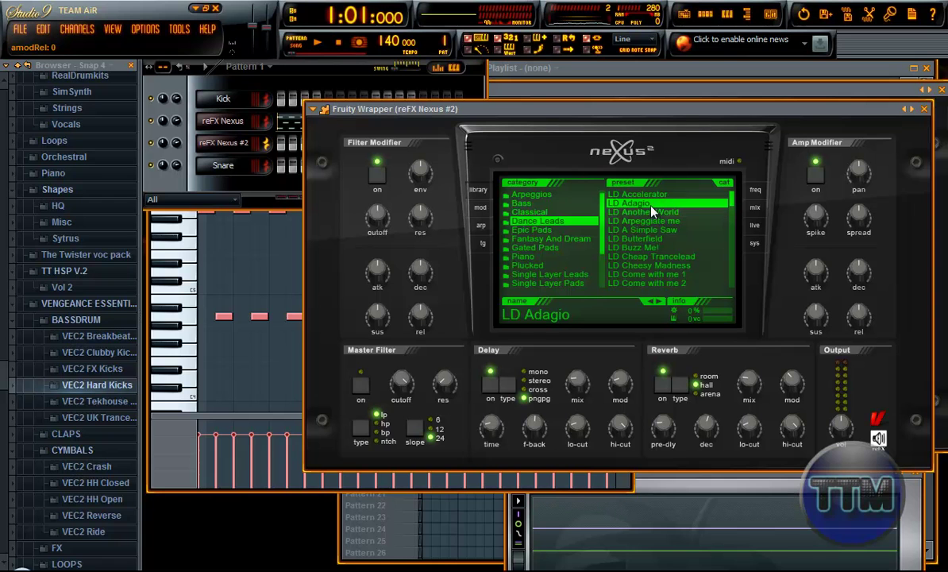
Open the piano roll of reFX Nexus #2 and paste the copied four-bar lead notes into it.
click(249, 99)
right_click(230, 150)
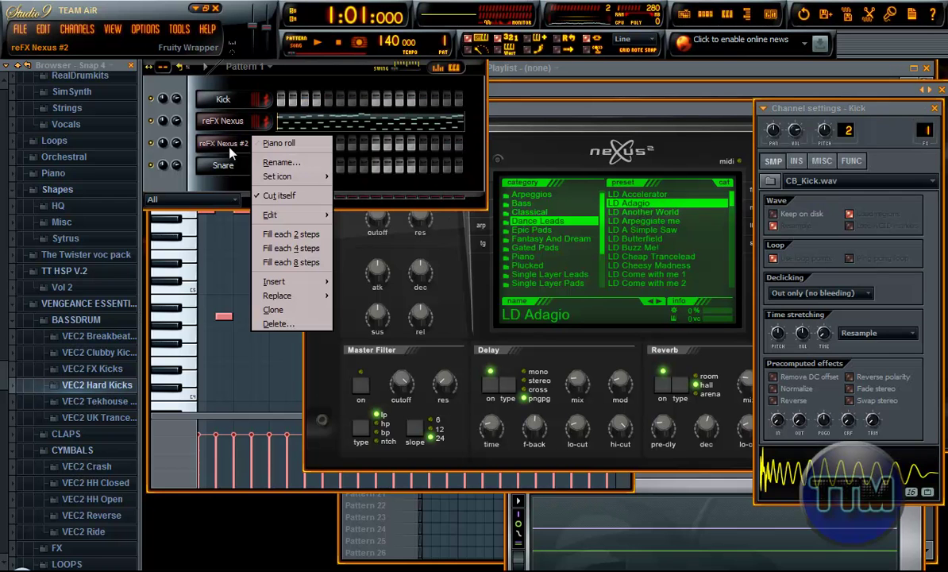
click(279, 143)
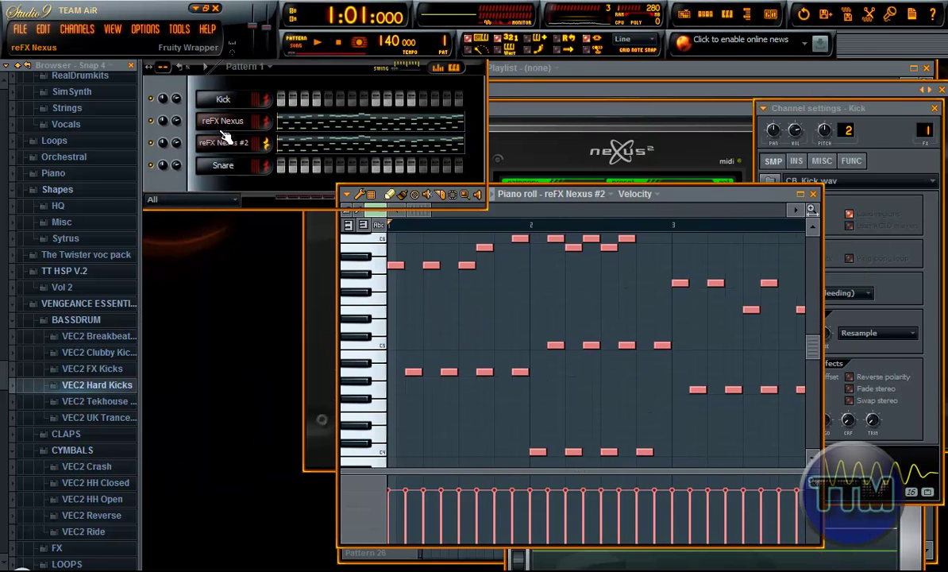
Compare the presets of the two Nexus channels and play the pattern with both leads layered.
click(226, 121)
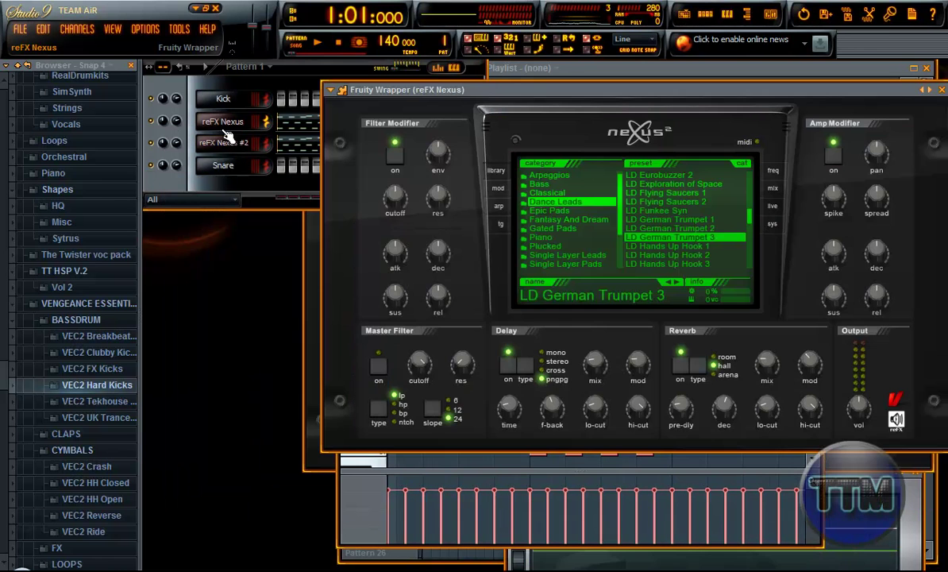
click(226, 145)
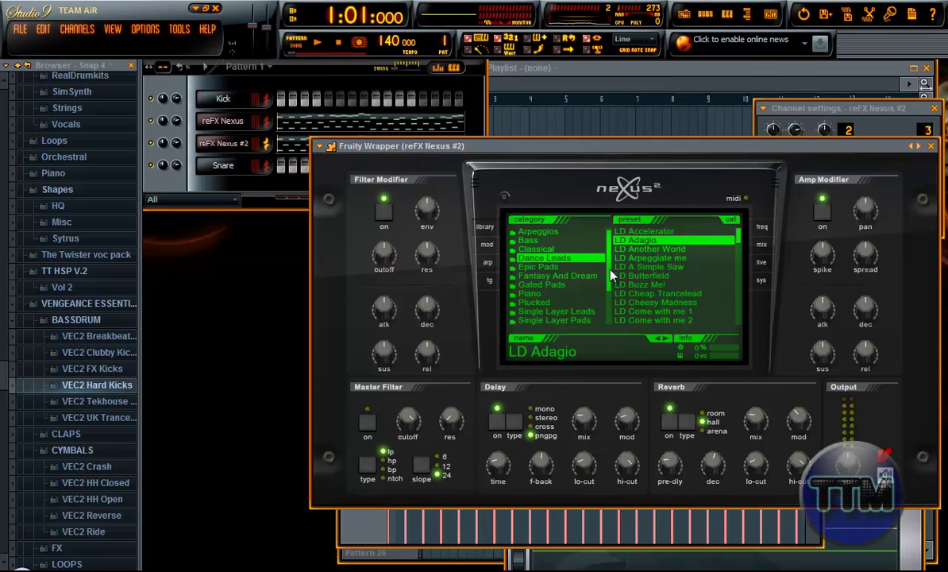
click(213, 76)
key(space)
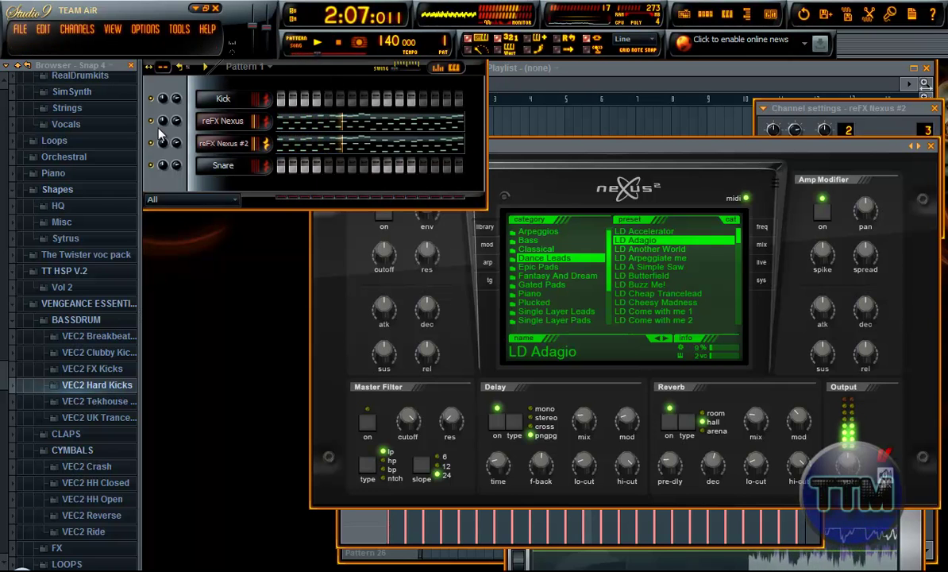
key(space)
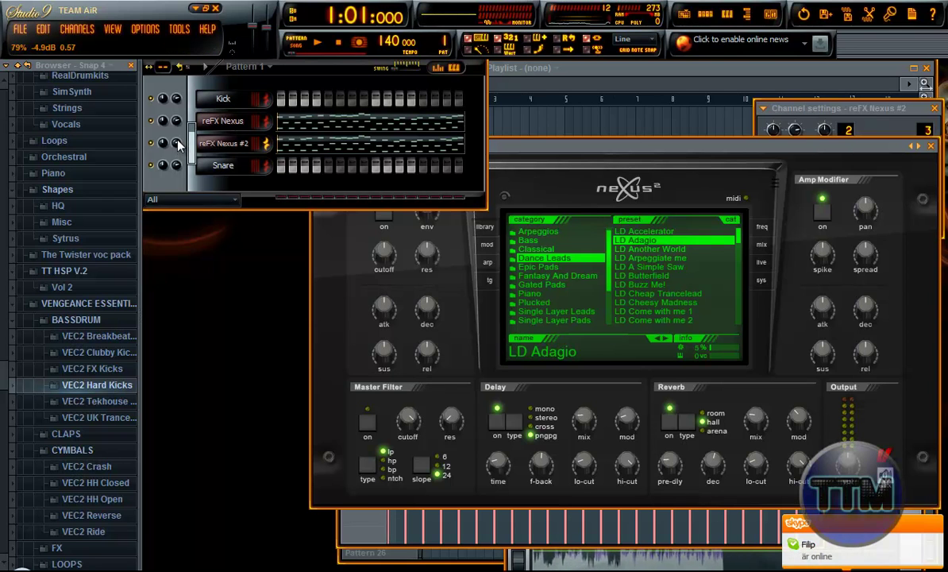
Adjust the volume of the reFX Nexus channel and play the pattern to check its balance with reFX Nexus #2.
drag(176, 120, 171, 134)
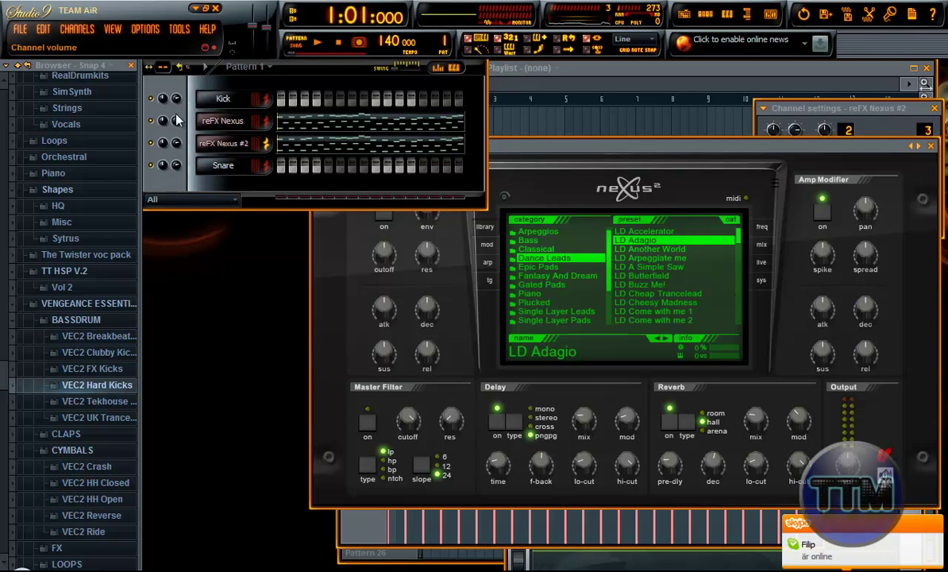
key(space)
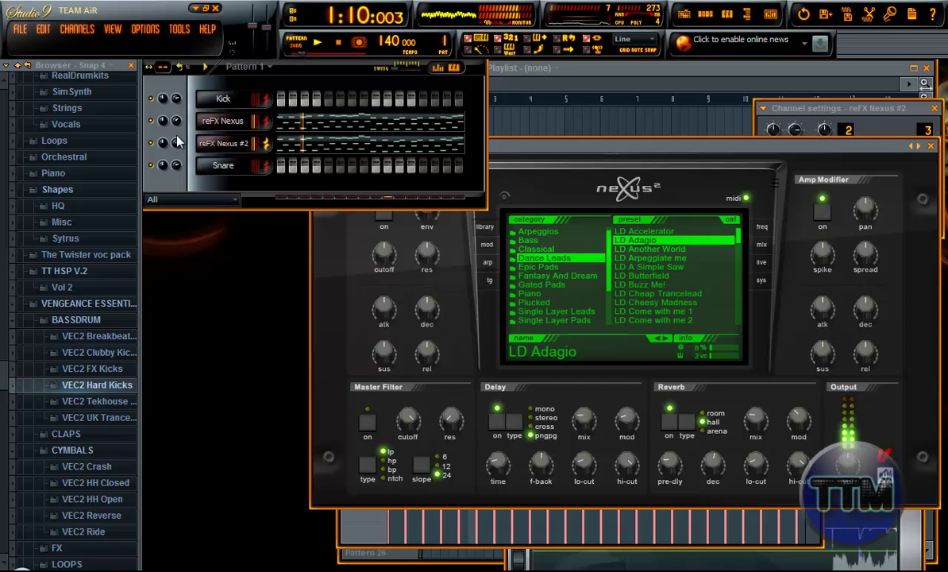
click(588, 85)
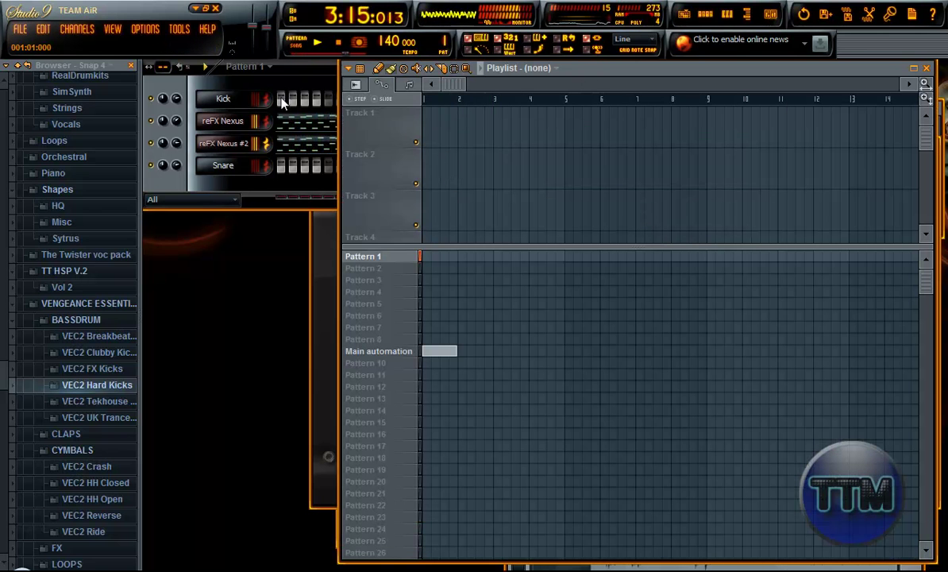
click(251, 75)
key(space)
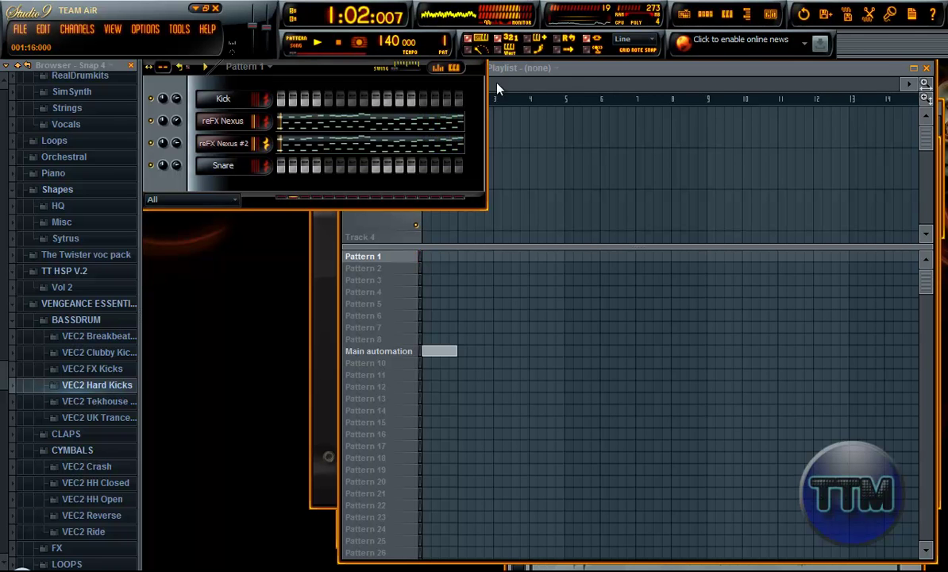
Place four consecutive Pattern 1 clips in the playlist, starting at bars 1, 5, 9 and 13.
click(539, 67)
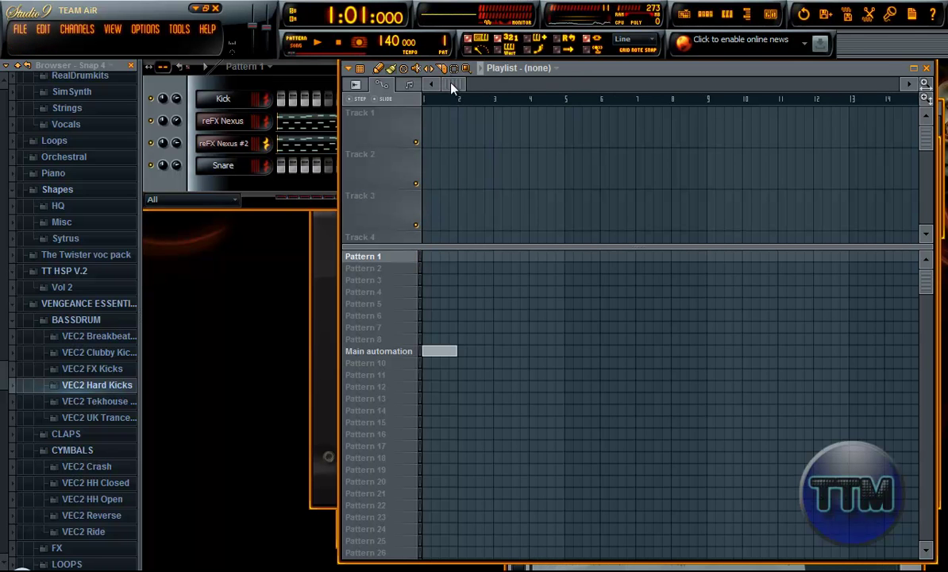
click(423, 257)
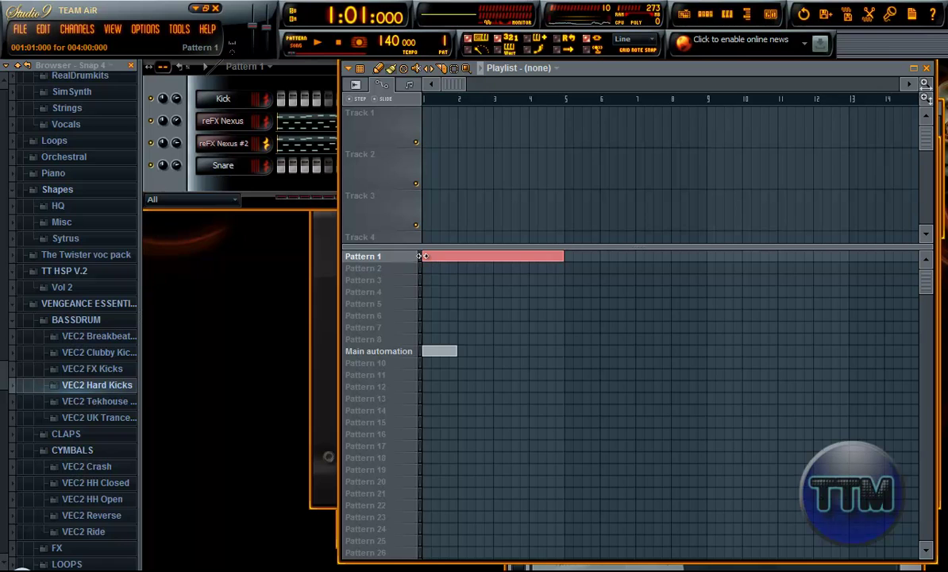
click(572, 259)
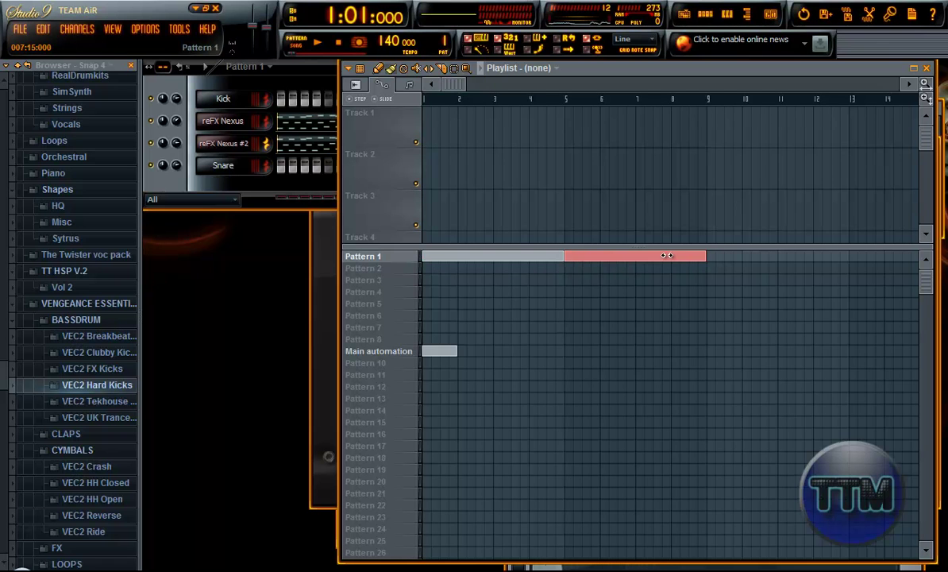
click(710, 259)
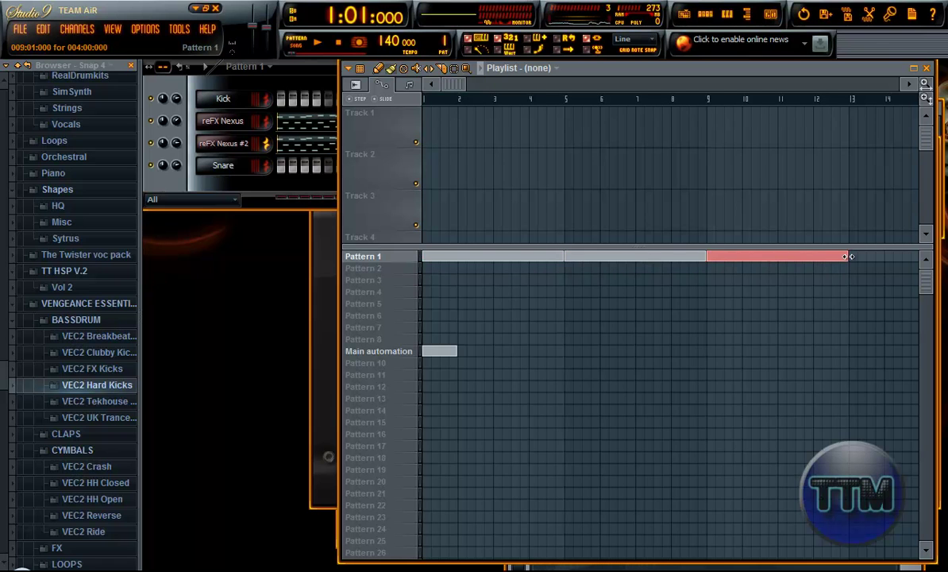
double_click(849, 256)
click(813, 194)
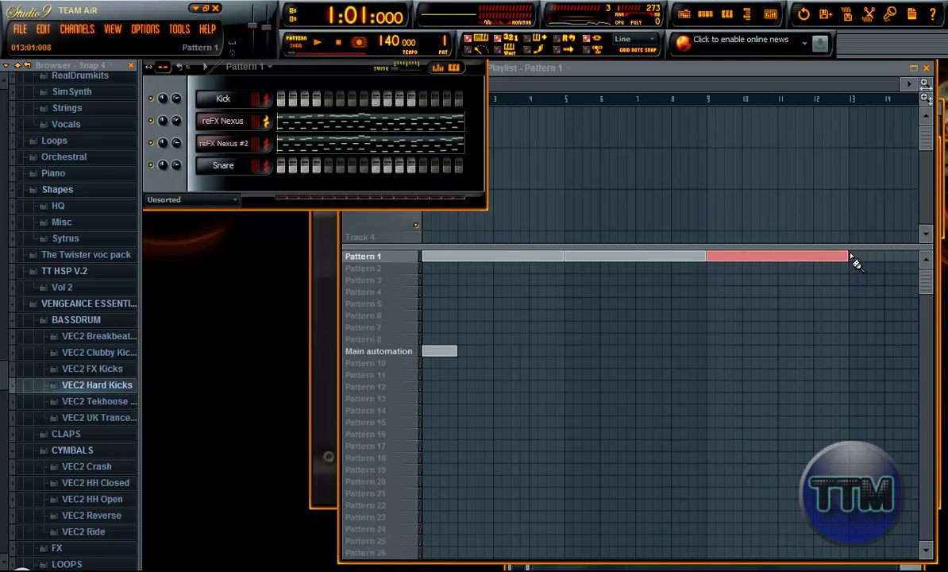
click(854, 259)
Switch playback to song mode and play the Pattern 1 clips in the playlist.
click(273, 85)
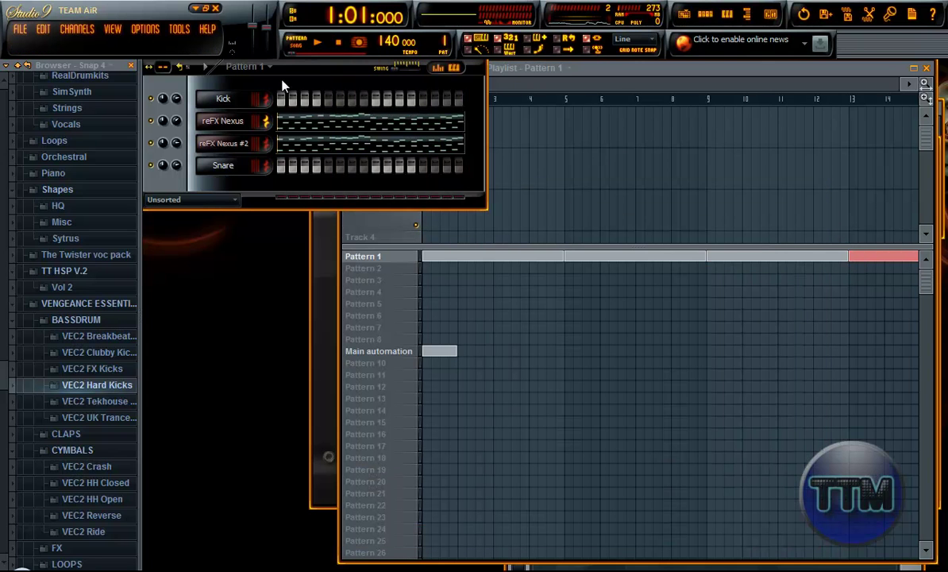
click(619, 85)
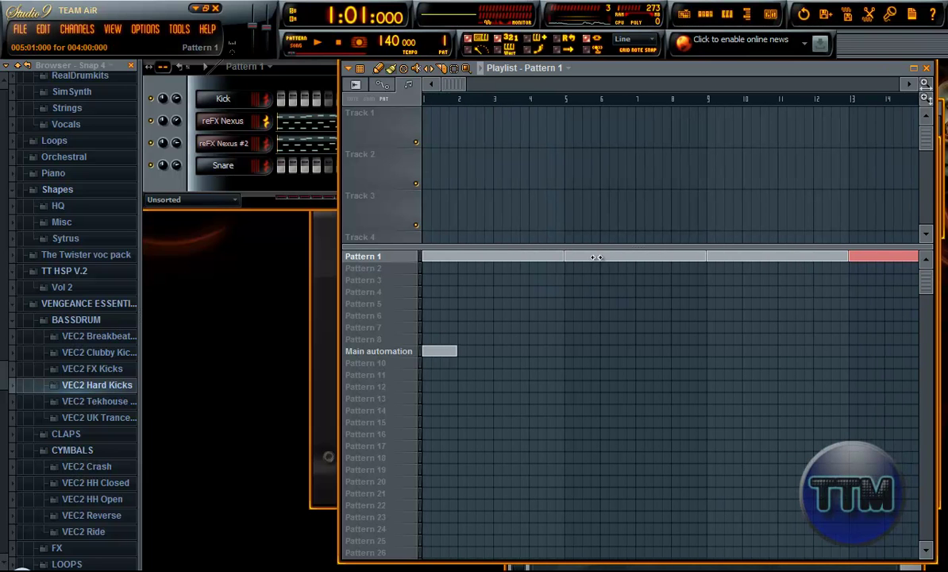
click(300, 46)
key(space)
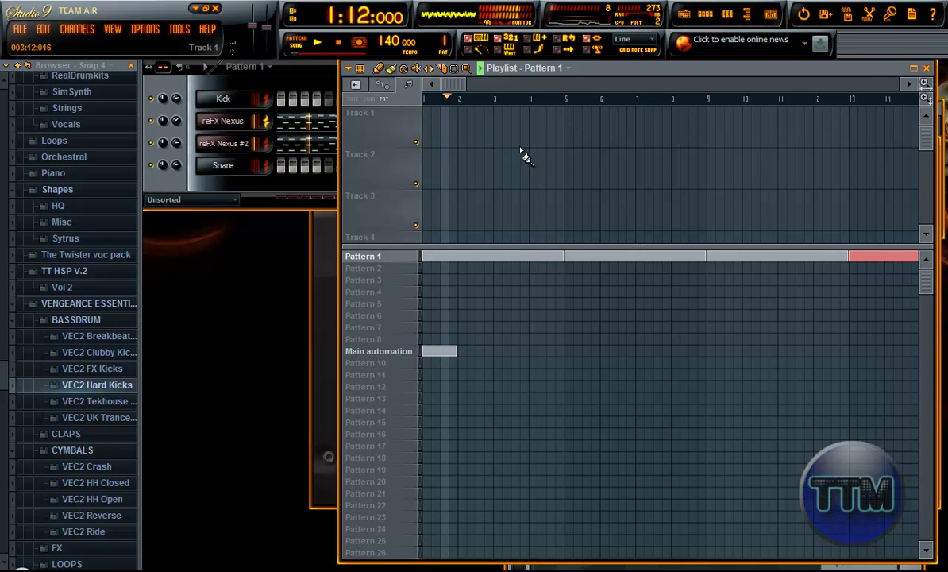
drag(447, 85, 521, 98)
Set the reFX Nexus channel volume to about 74% and stop the song playback.
click(166, 134)
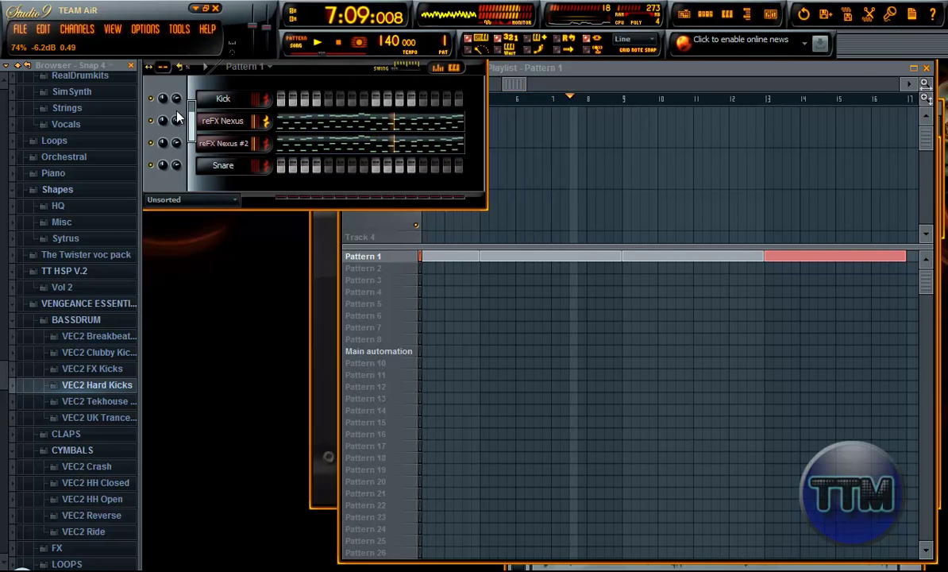
click(556, 68)
drag(509, 85, 404, 77)
key(space)
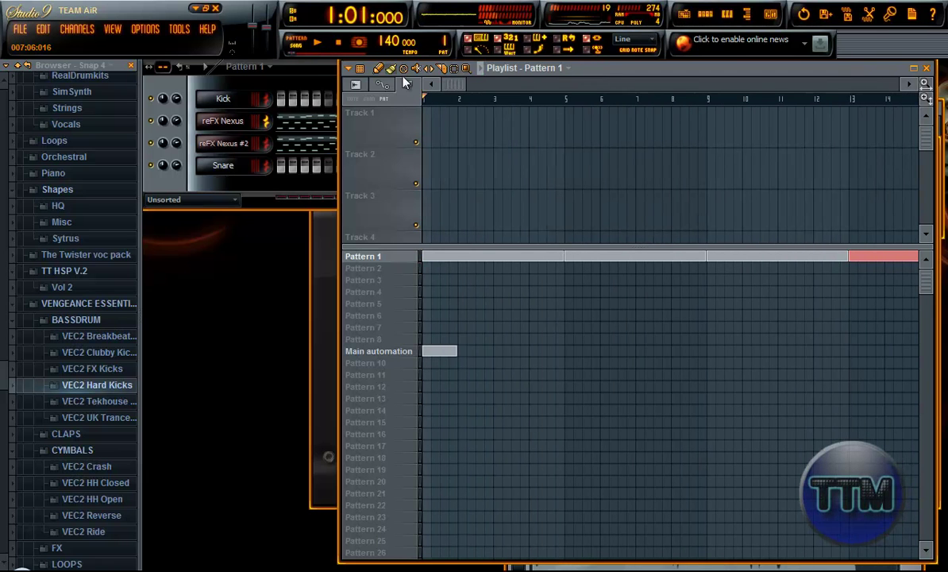
click(194, 90)
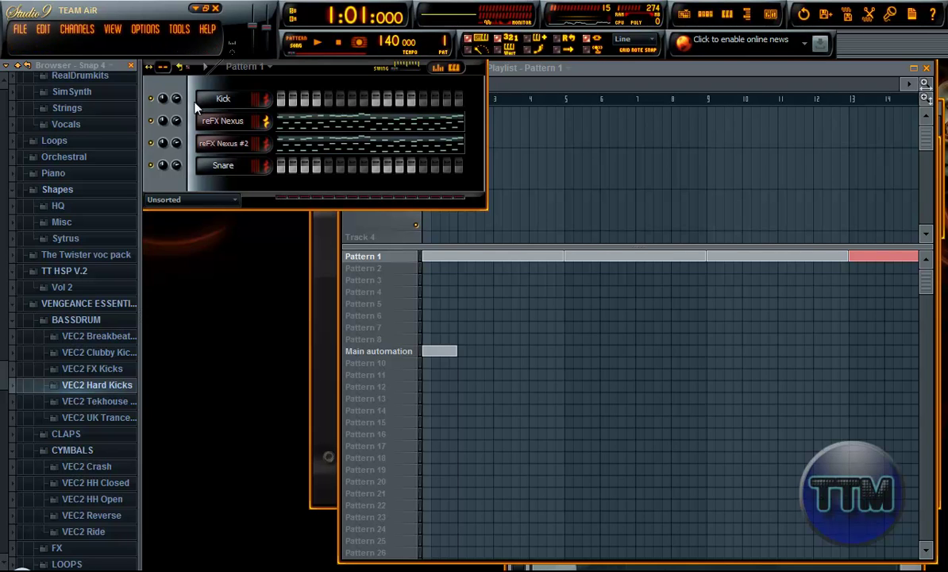
Delete the Pattern 1 clips starting at bars 5, 9 and 13 from the playlist.
click(592, 88)
right_click(595, 257)
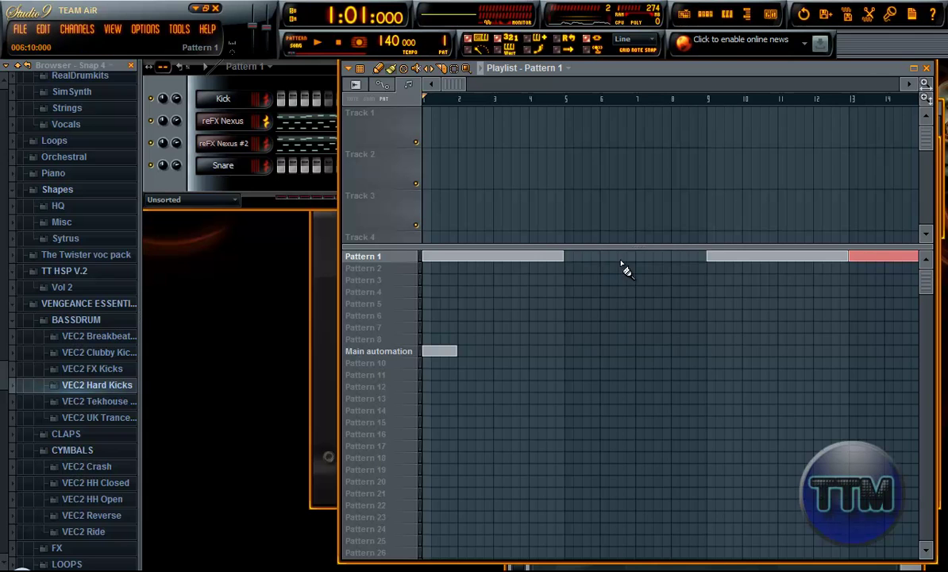
right_click(727, 257)
right_click(875, 257)
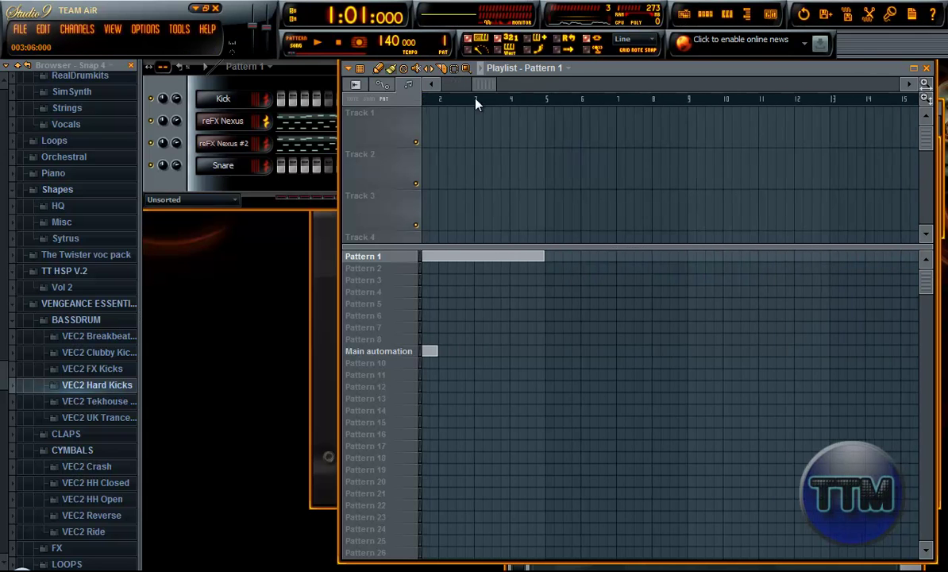
Open the reFX Nexus piano roll maximized, with all notes of the four-bar pattern selected.
click(282, 123)
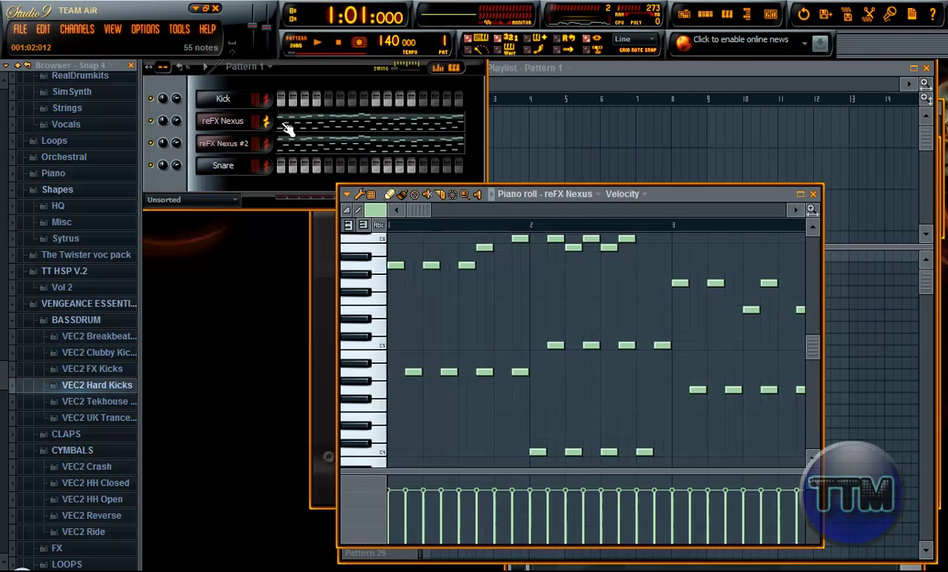
scroll(719, 277, down, 4)
scroll(639, 325, up, 1)
key(ctrl+a)
scroll(514, 339, up, 3)
scroll(527, 258, down, 1)
scroll(526, 256, up, 1)
click(806, 195)
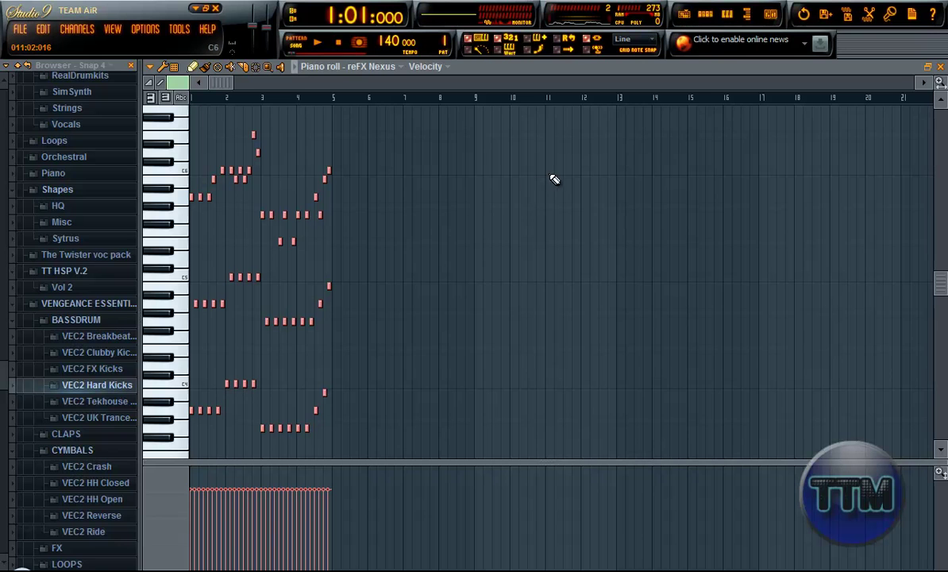
Duplicate the four-bar note pattern into bars 5–8 and again into bars 9–12.
drag(196, 195, 342, 196)
key(shift+i)
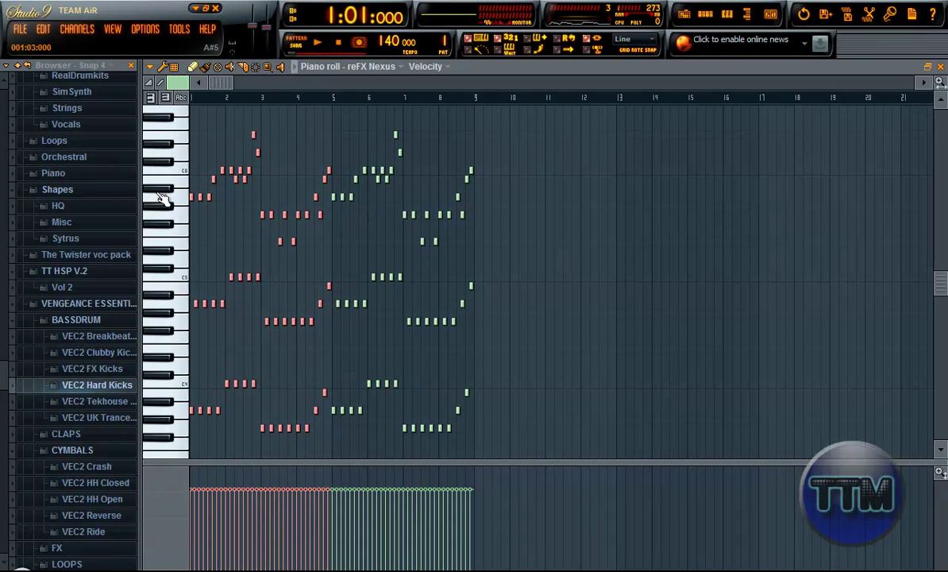
drag(192, 195, 480, 197)
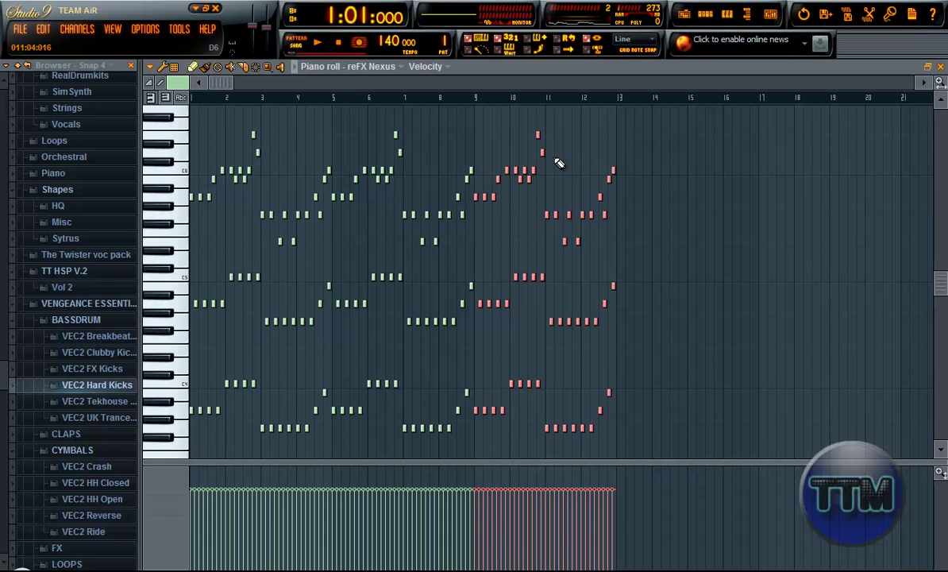
drag(224, 82, 208, 95)
Switch to the Skype call window, open its call options and return to the FL Studio piano roll.
mouse_move(494, 569)
click(494, 524)
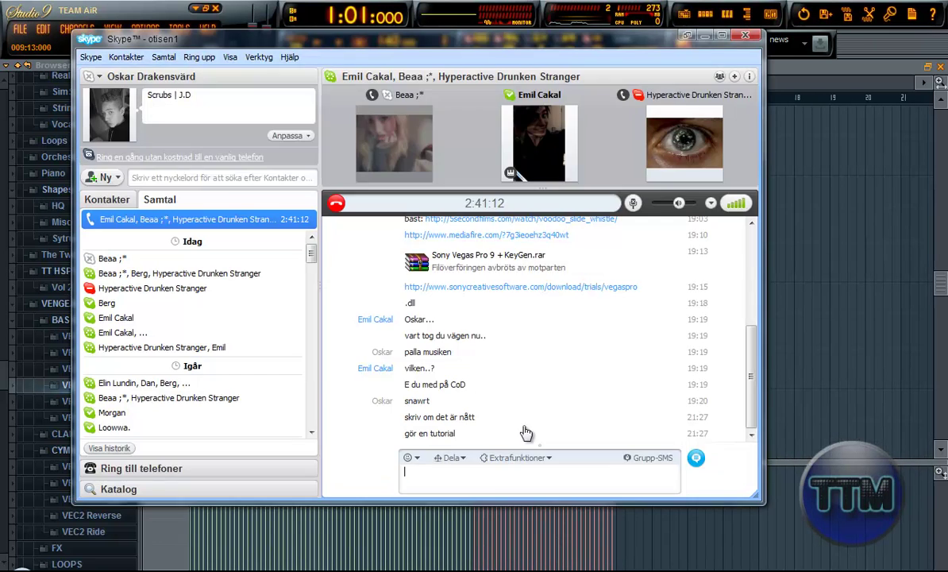
click(711, 204)
click(747, 230)
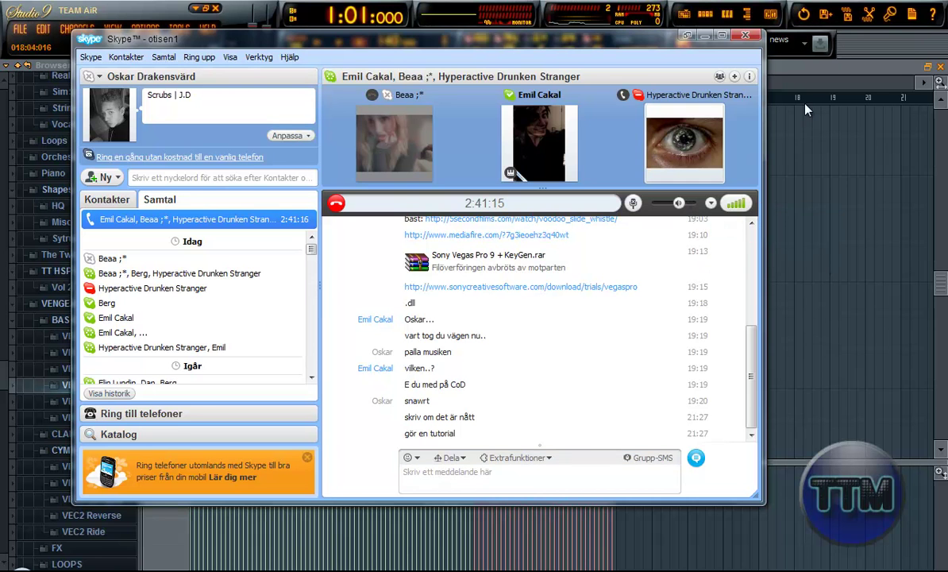
click(826, 73)
Duplicate the first four bars of reFX Nexus notes into bars 13–16 and leave the maximized piano roll.
mouse_move(230, 83)
mouse_down()
mouse_move(339, 82)
mouse_move(229, 83)
mouse_up()
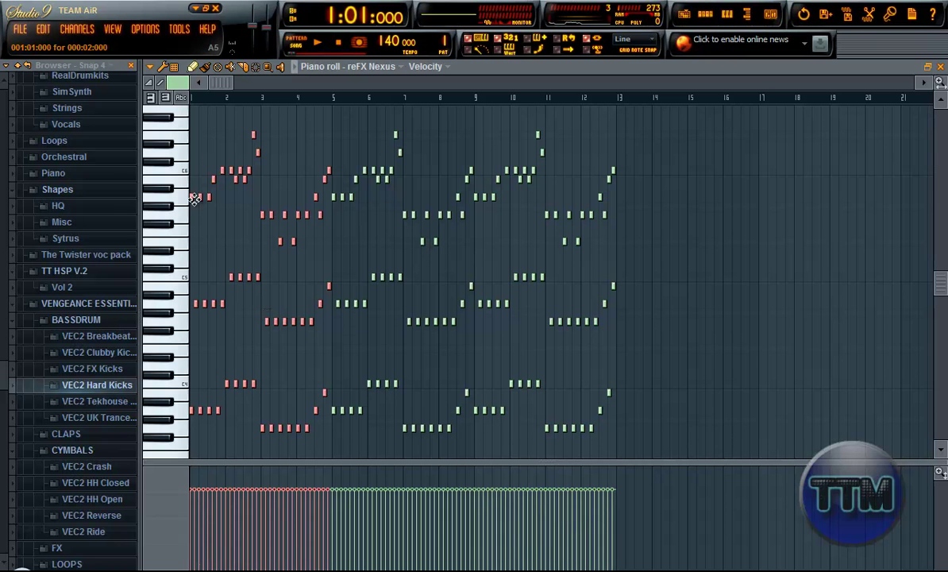
drag(194, 198, 616, 195)
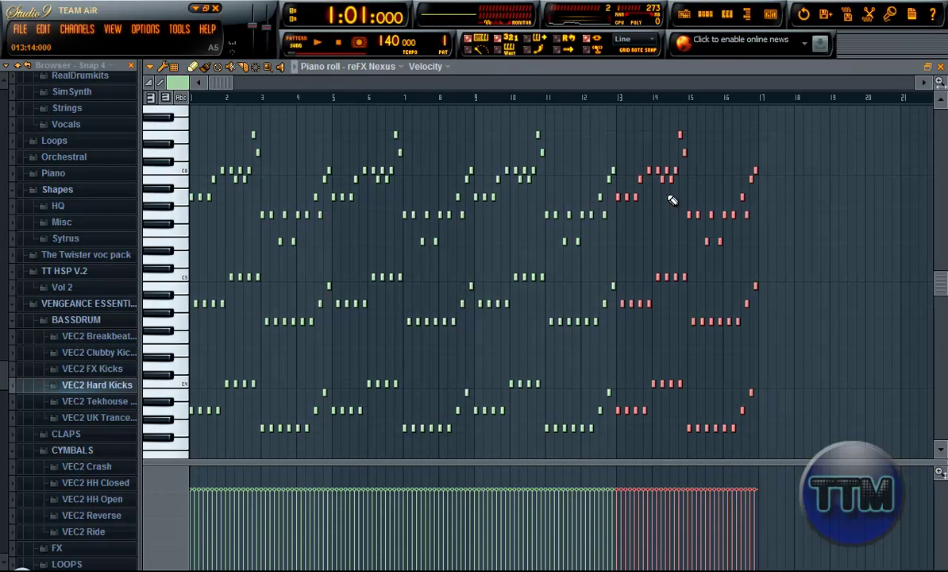
click(934, 69)
Open the reFX Nexus #2 piano roll and delete all of its notes.
click(294, 149)
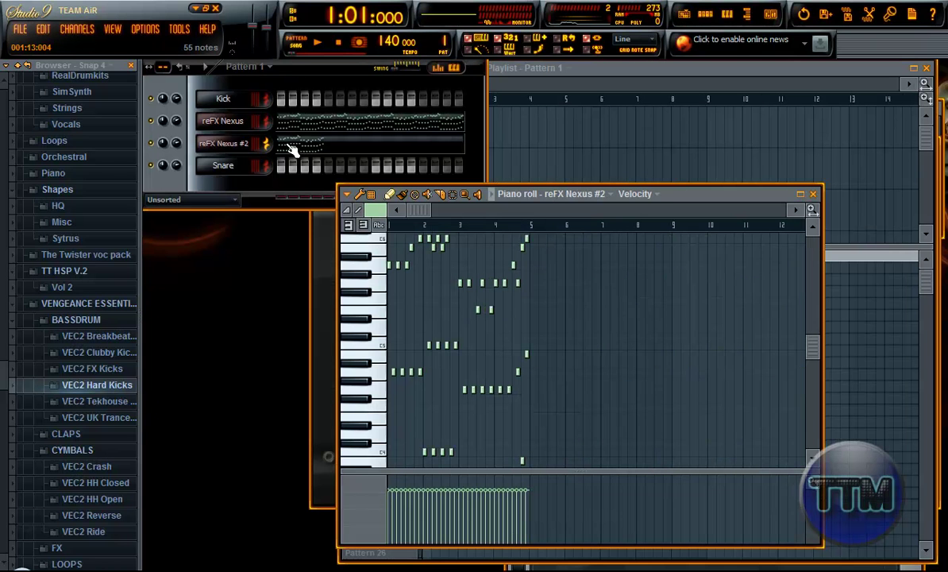
drag(625, 455, 388, 306)
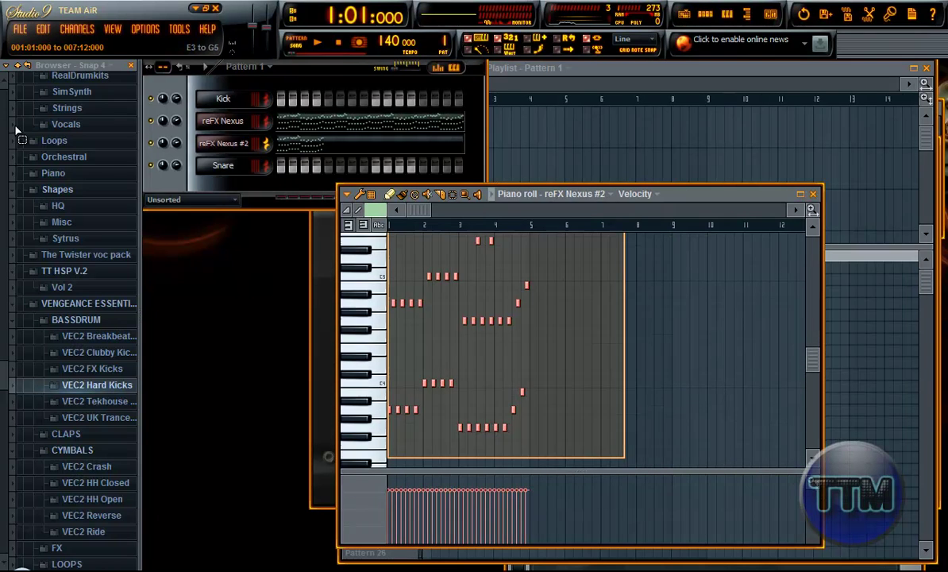
drag(259, 283, 42, 155)
key(Delete)
Copy all sixteen bars of reFX Nexus notes and paste them into the reFX Nexus #2 piano roll.
click(298, 125)
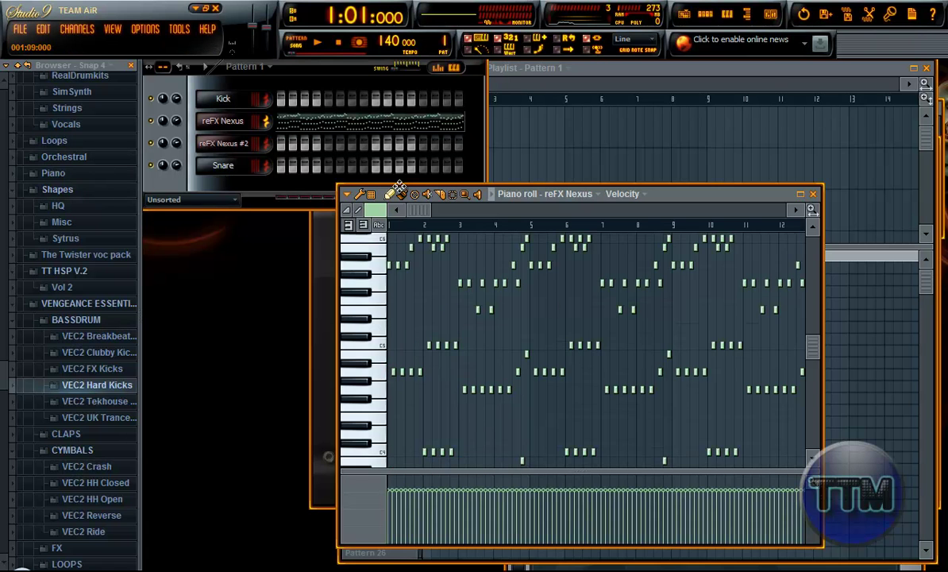
key(ctrl+a)
scroll(484, 321, up, 5)
scroll(433, 261, down, 10)
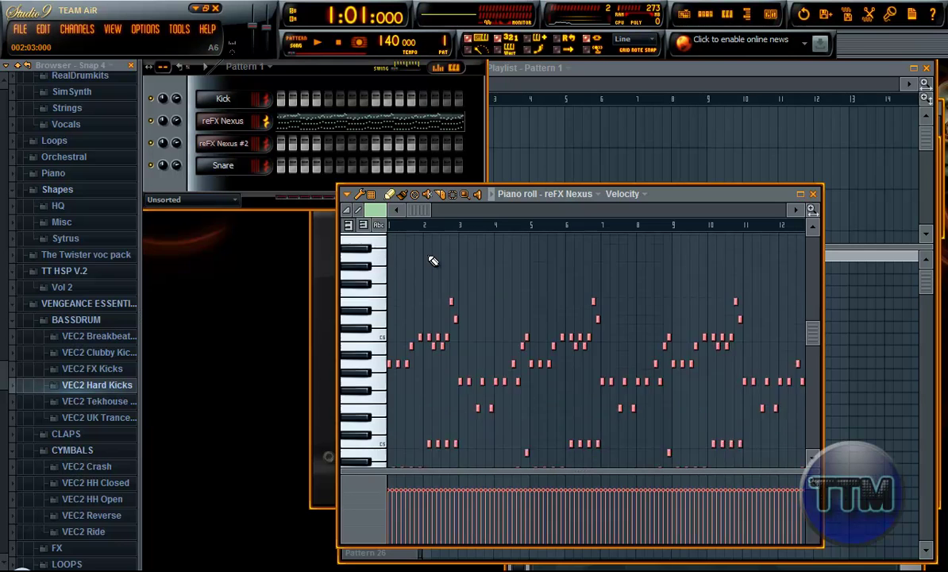
drag(440, 408, 772, 258)
scroll(376, 313, down, 5)
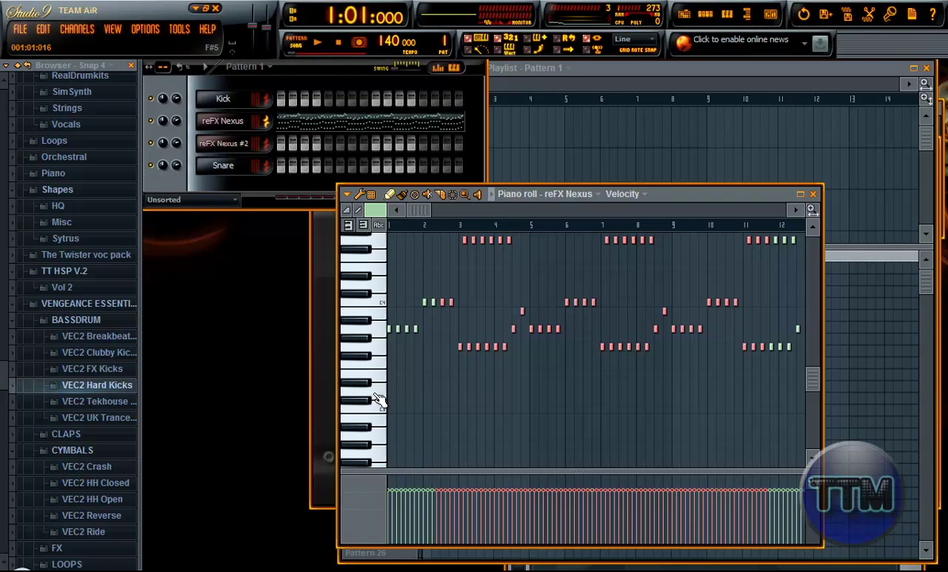
drag(380, 401, 318, 258)
right_click(223, 143)
click(266, 141)
key(ctrl+v)
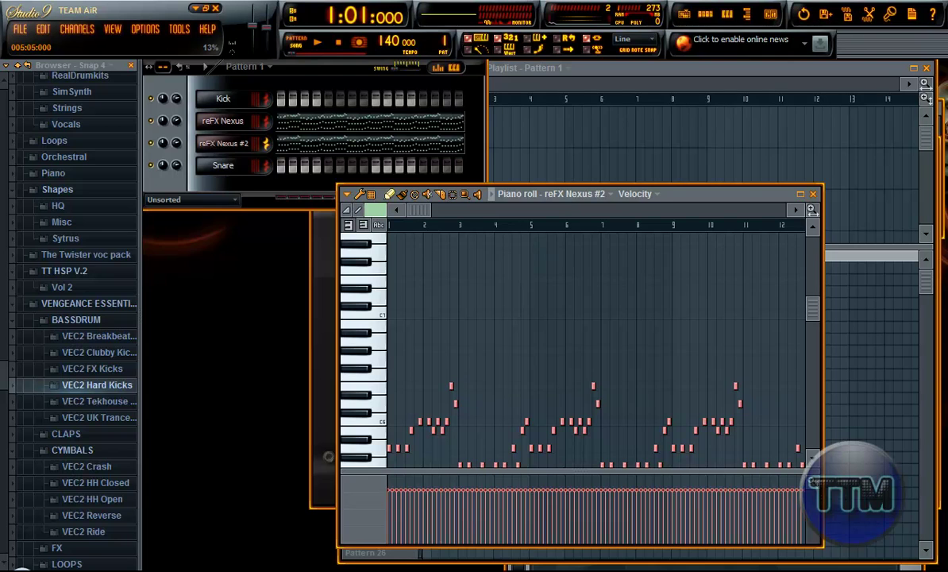
Check the Skype call window and return to the FL Studio playlist.
key(alt+Tab)
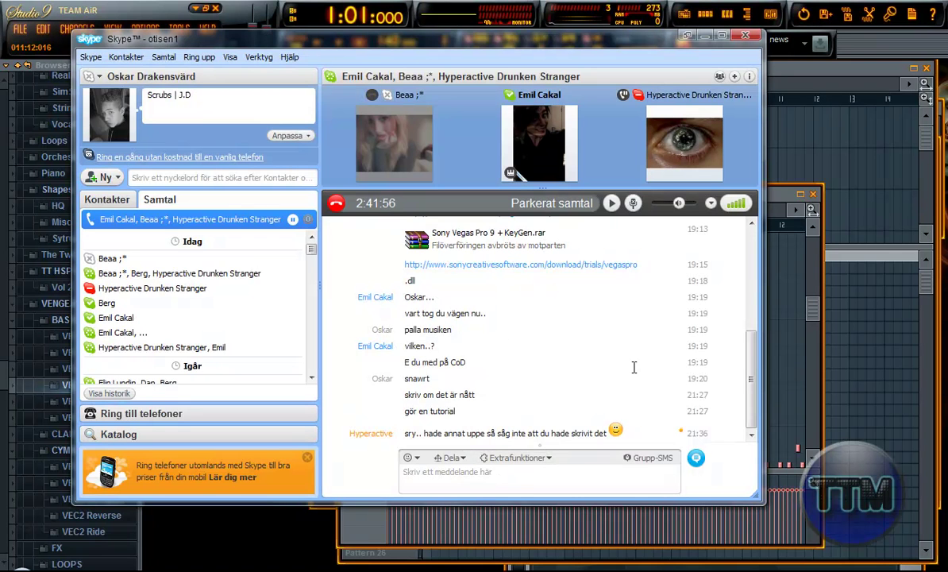
click(836, 64)
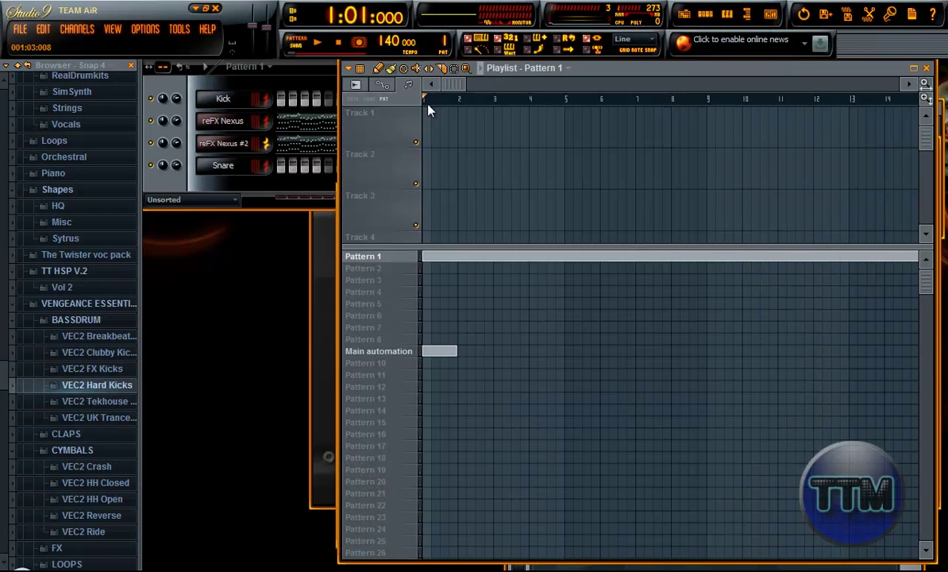
Open and reposition the reFX Nexus plugin window and lower its filter modifier cutoff to -127.
click(269, 86)
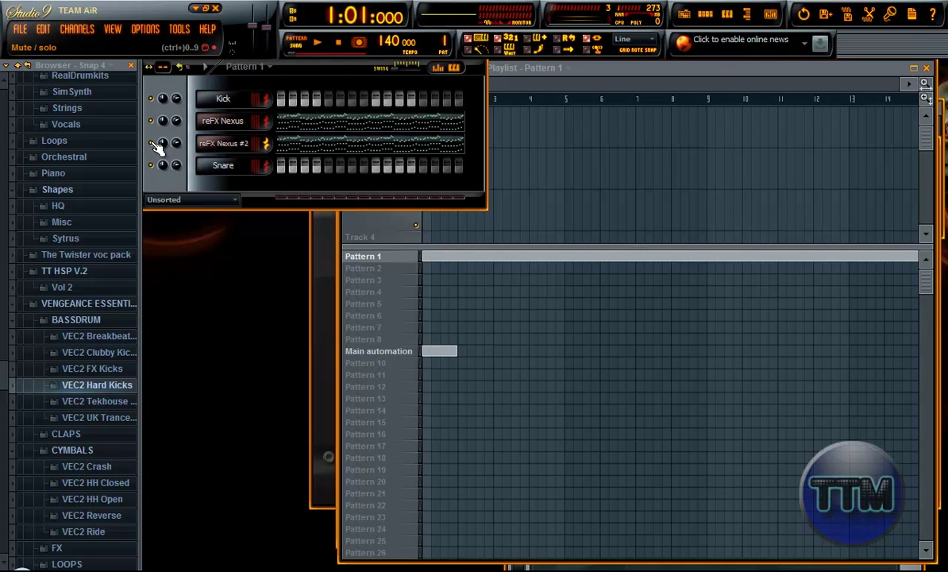
click(223, 124)
click(223, 122)
click(223, 122)
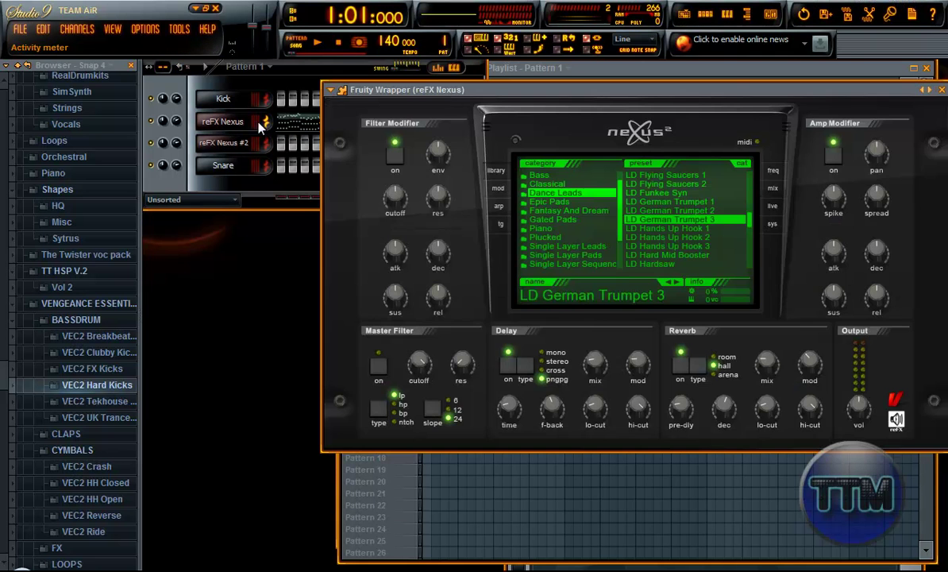
drag(490, 92, 571, 188)
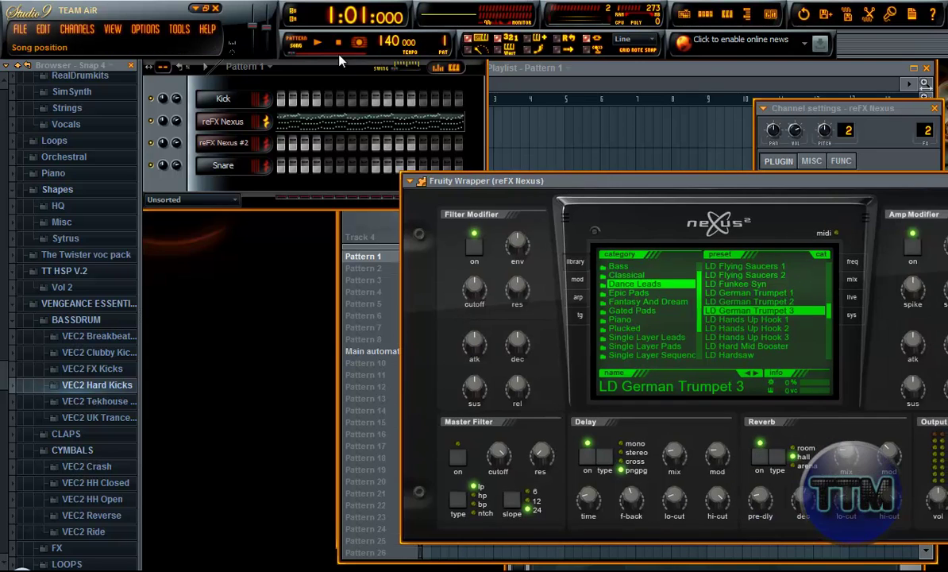
click(707, 72)
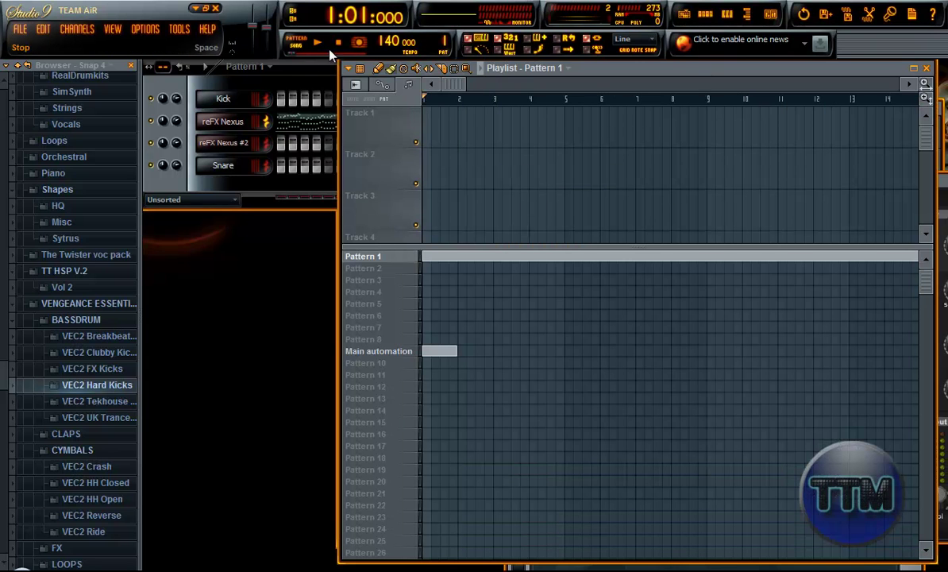
click(236, 77)
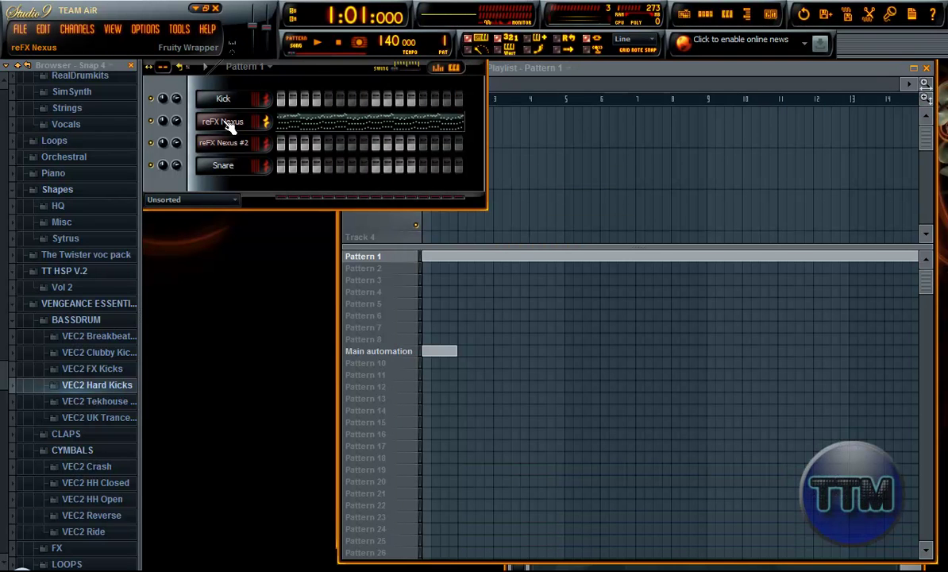
click(228, 122)
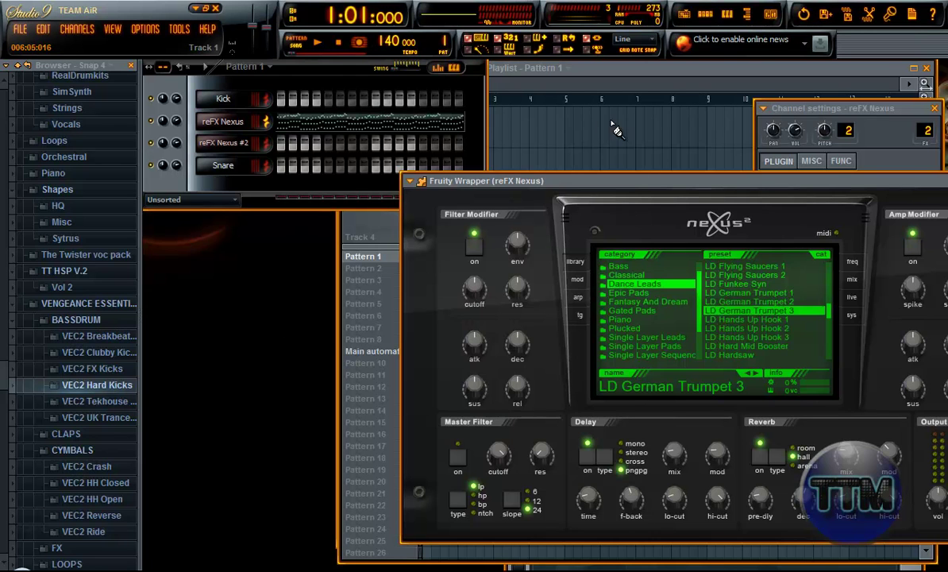
drag(473, 287, 466, 328)
Try raising the reFX Nexus filter modifier cutoff gradually while Pattern 1 plays.
click(359, 42)
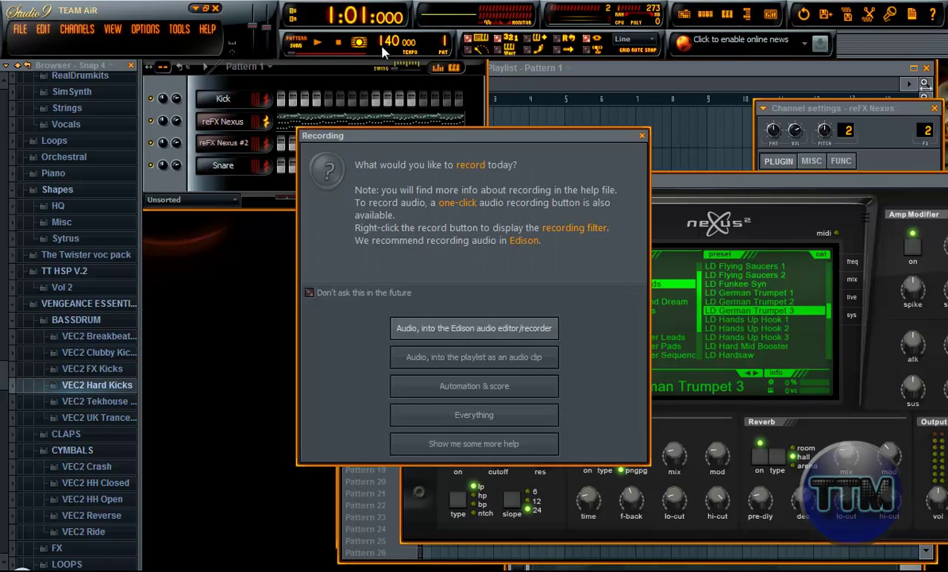
click(644, 136)
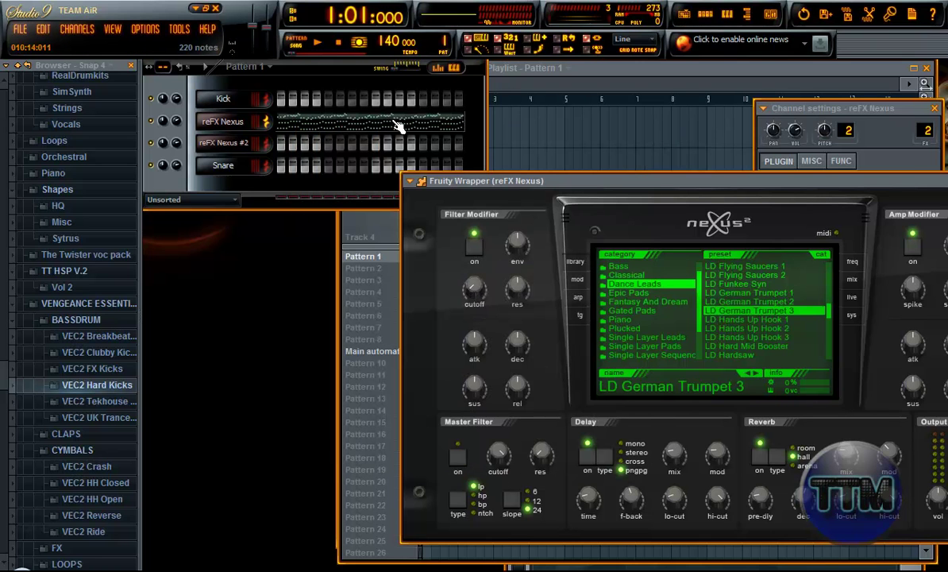
mouse_move(481, 297)
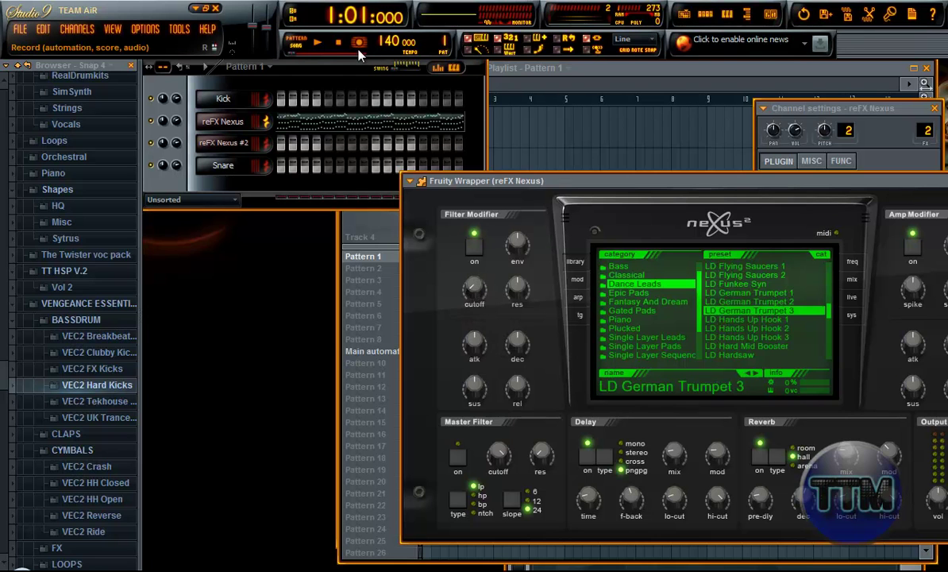
key(space)
drag(479, 293, 464, 244)
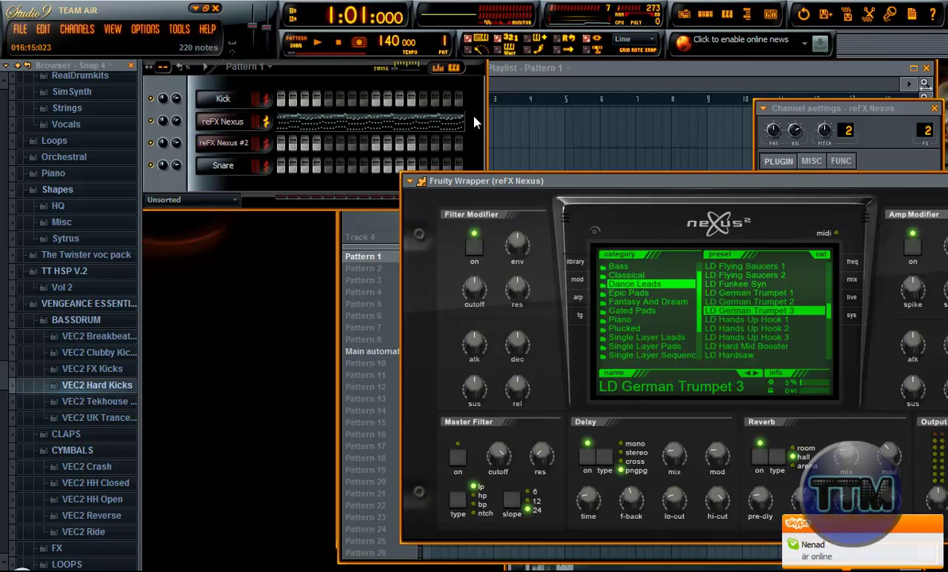
Record a filter modifier cutoff sweep on reFX Nexus from -120 up to 127 while Pattern 1 plays.
click(356, 41)
click(359, 41)
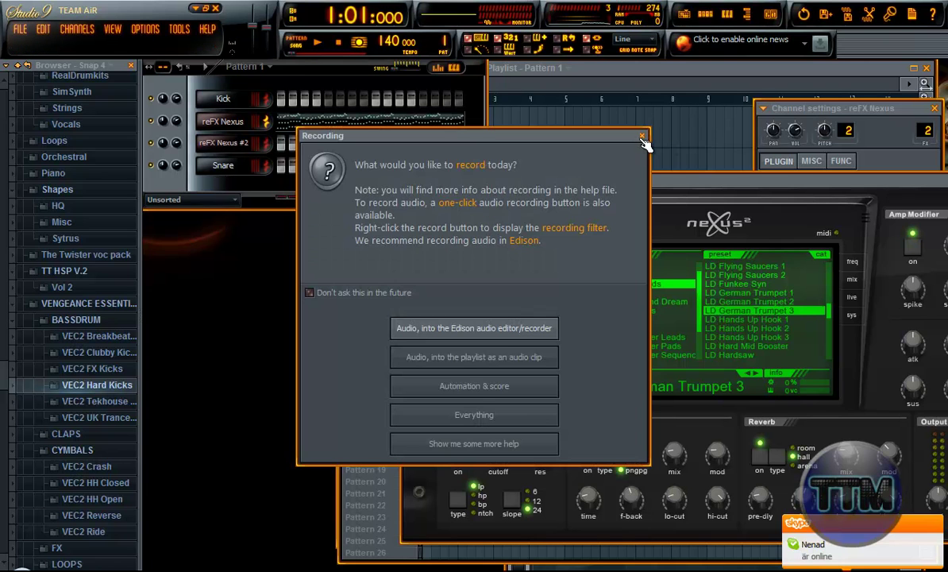
click(643, 137)
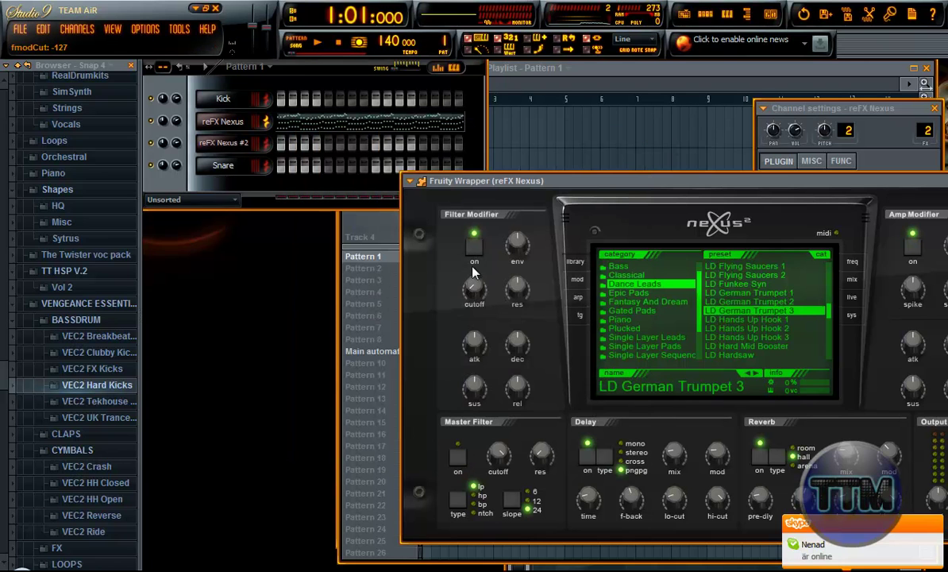
click(476, 291)
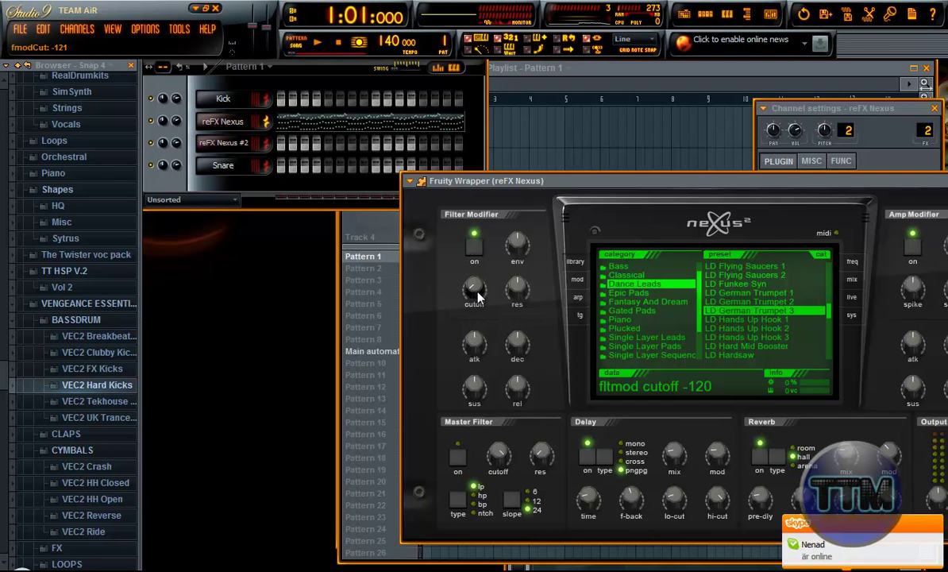
key(space)
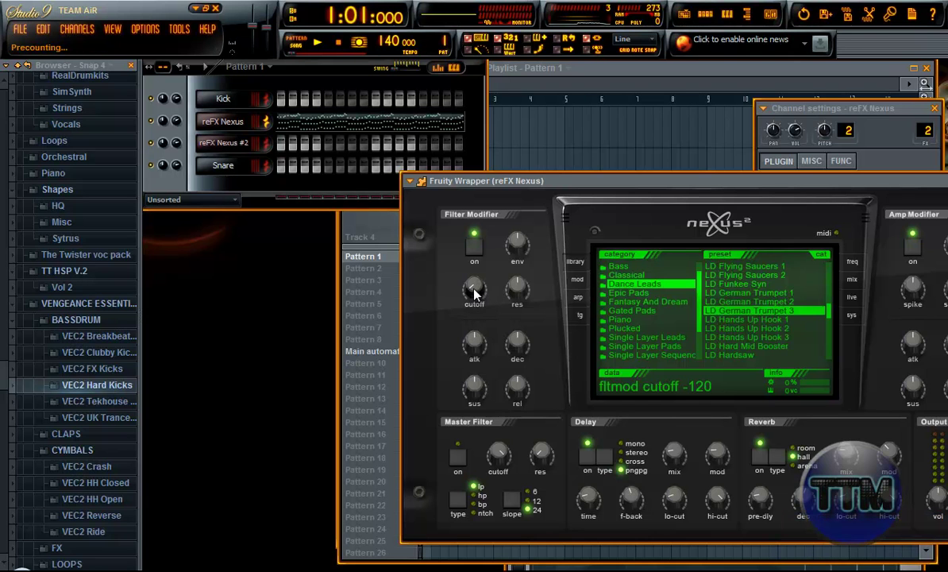
drag(474, 288, 472, 287)
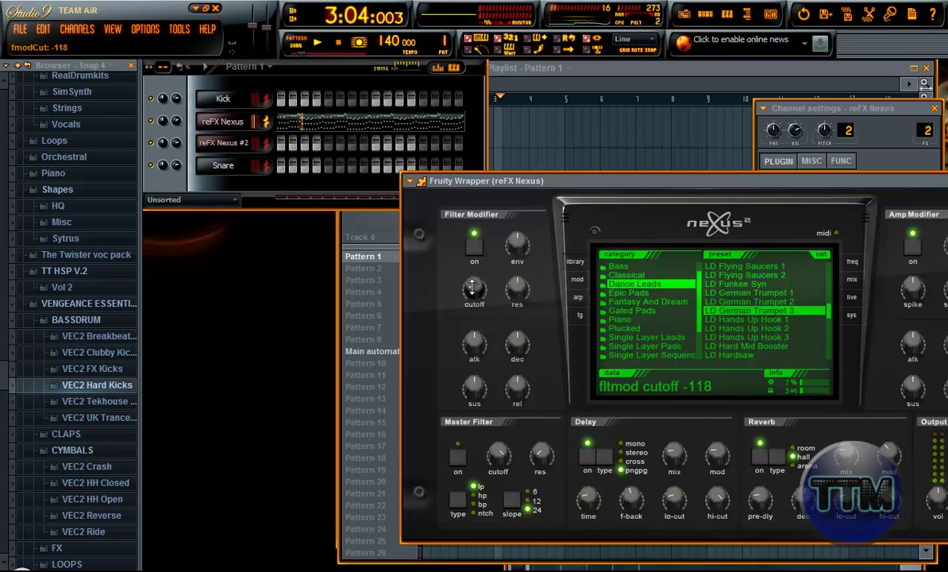
drag(473, 288, 466, 214)
click(320, 48)
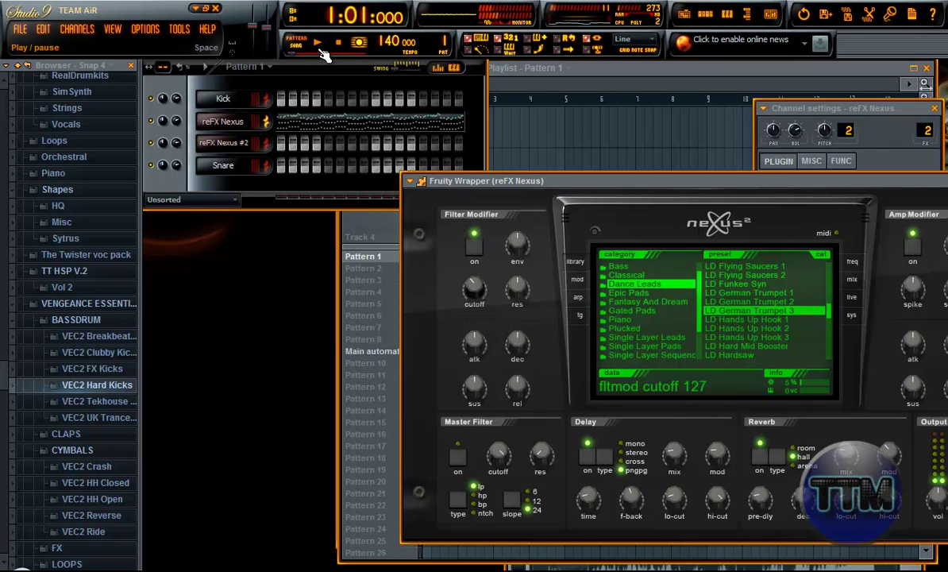
Play Pattern 1 up to bar 16 with the playlist in view to review the recorded cutoff sweep.
click(687, 69)
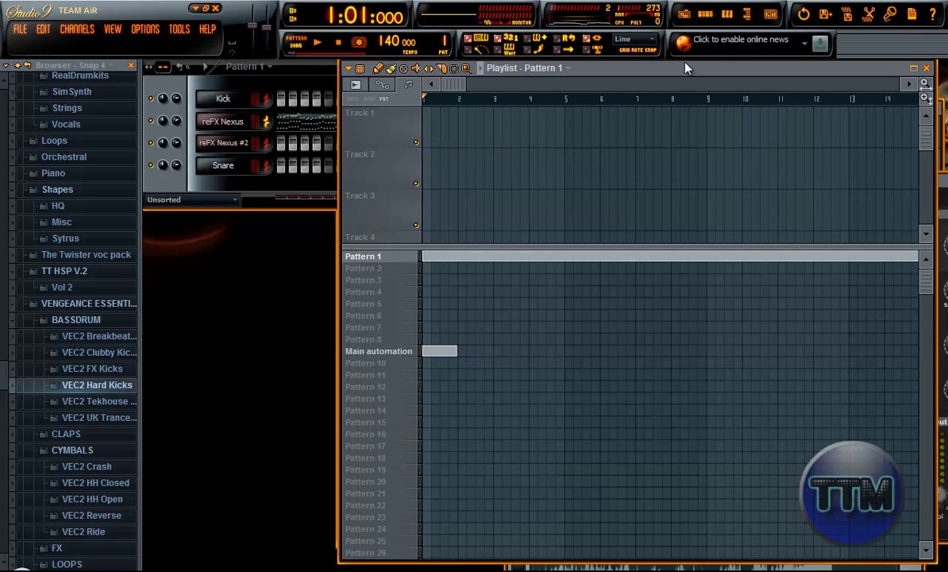
click(297, 50)
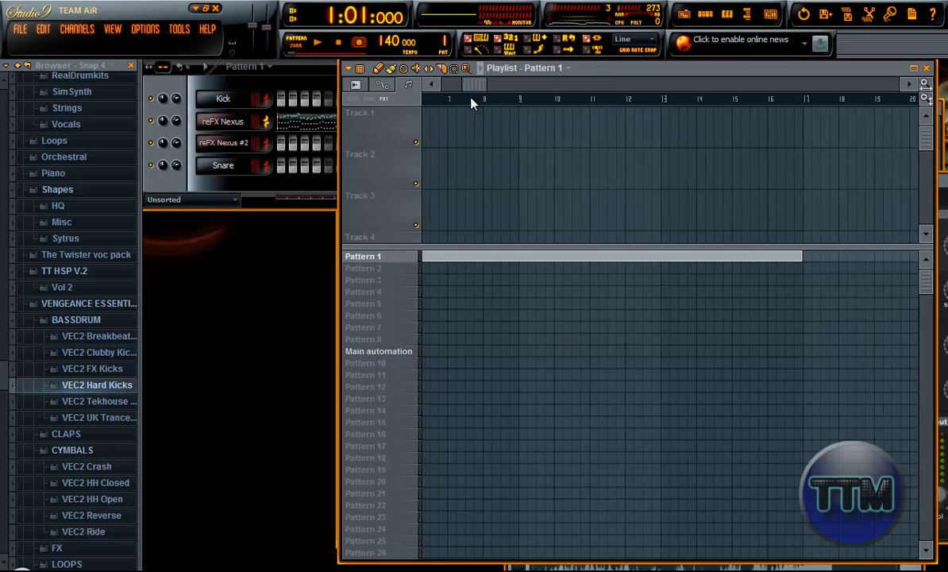
key(space)
drag(452, 85, 738, 86)
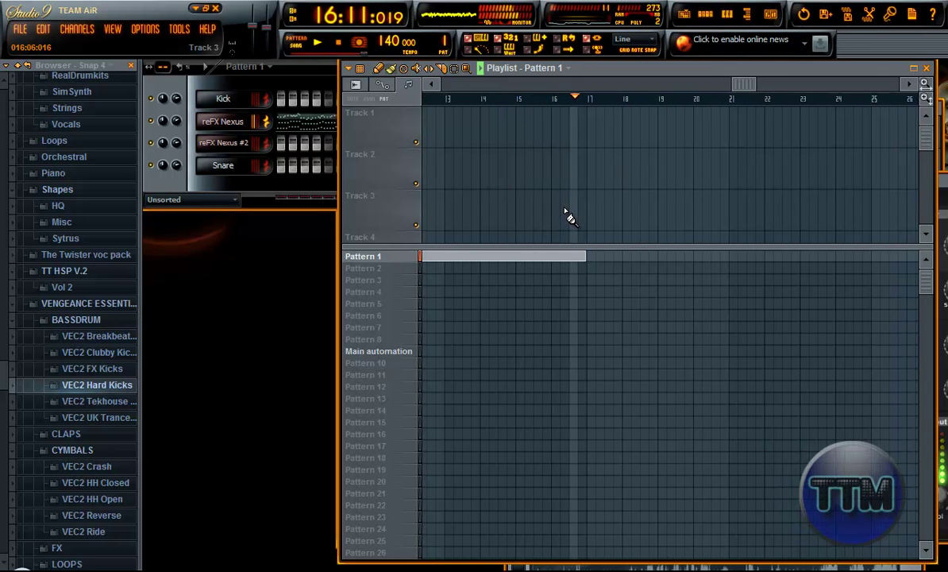
key(space)
Return to Pattern 1 and select all sixteen bars of reFX Nexus notes in the piano roll.
click(384, 270)
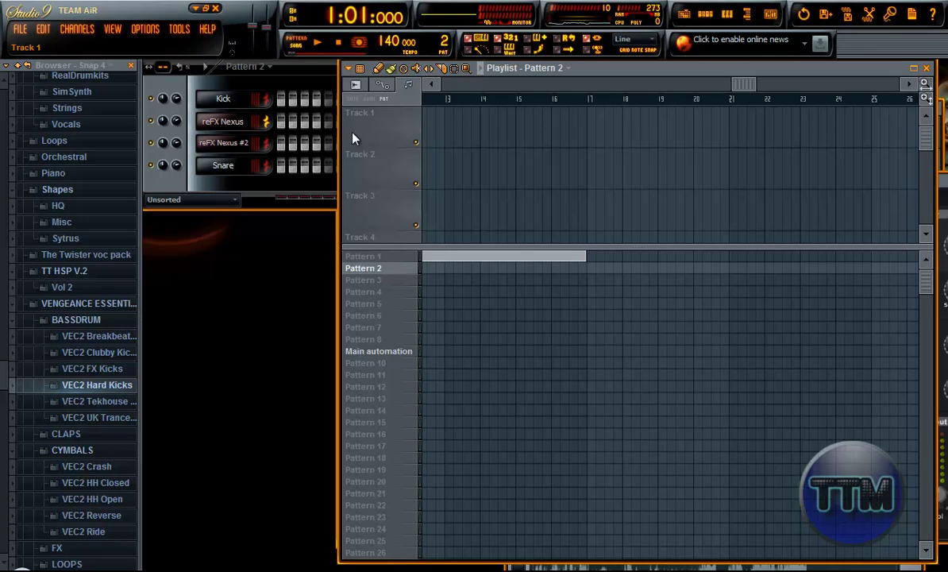
click(224, 185)
click(377, 256)
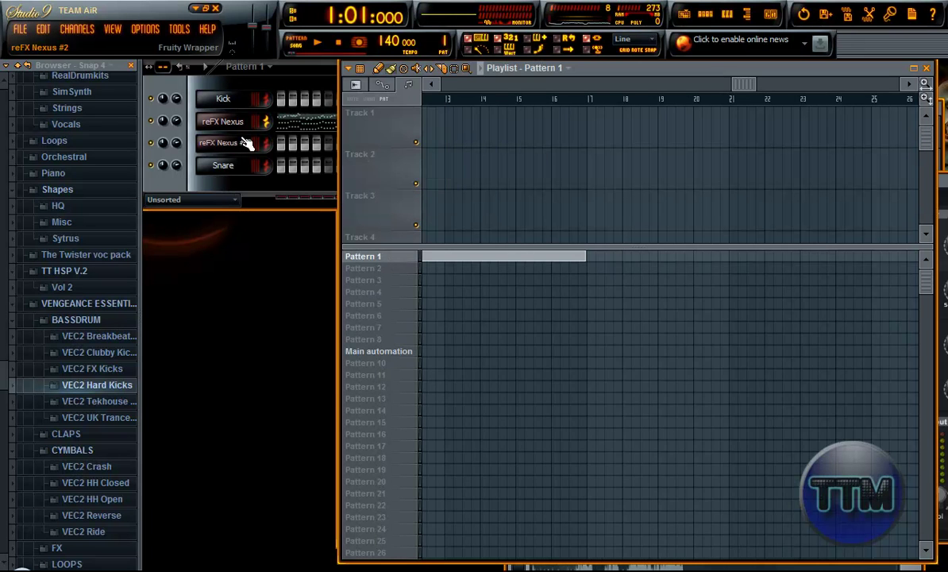
click(295, 123)
scroll(580, 359, down, 3)
scroll(580, 359, down, 3)
drag(685, 461, 2, 74)
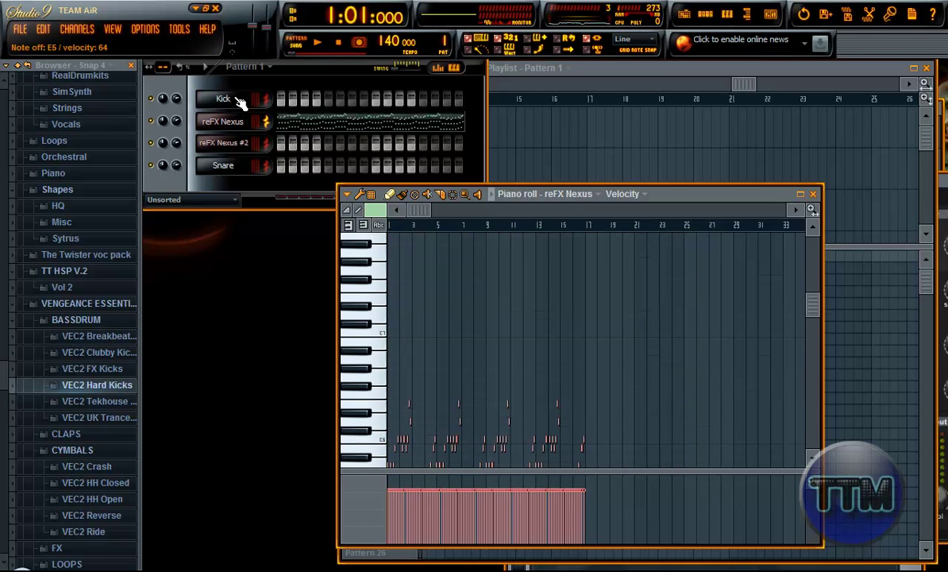
View the selected notes in the maximized piano roll, close it and select Pattern 2 in the playlist.
click(238, 74)
click(800, 194)
scroll(540, 199, down, 3)
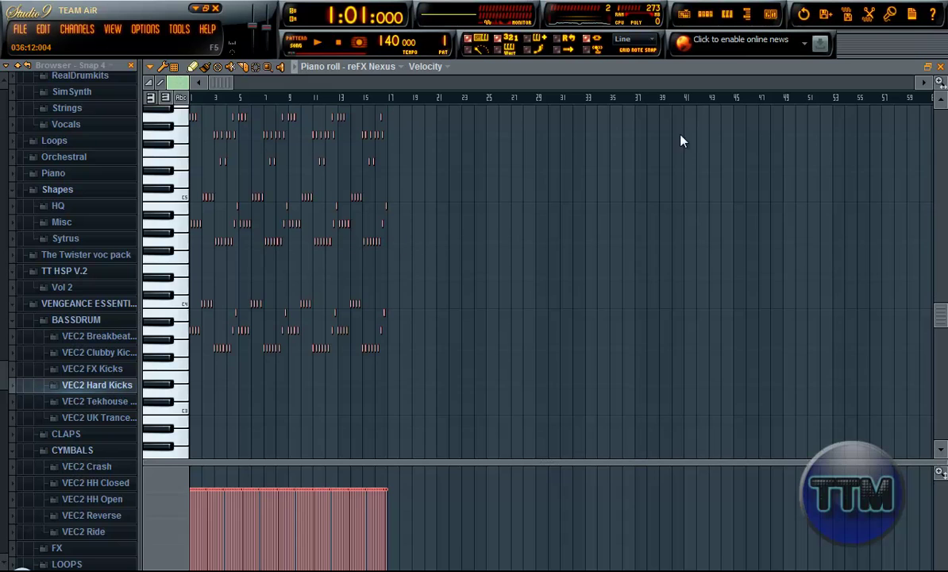
click(938, 68)
click(618, 76)
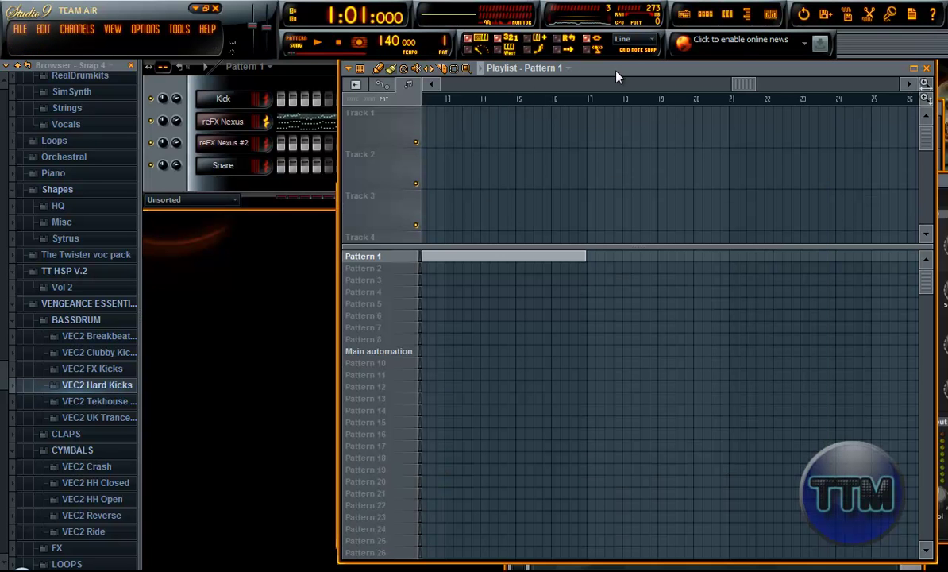
click(373, 269)
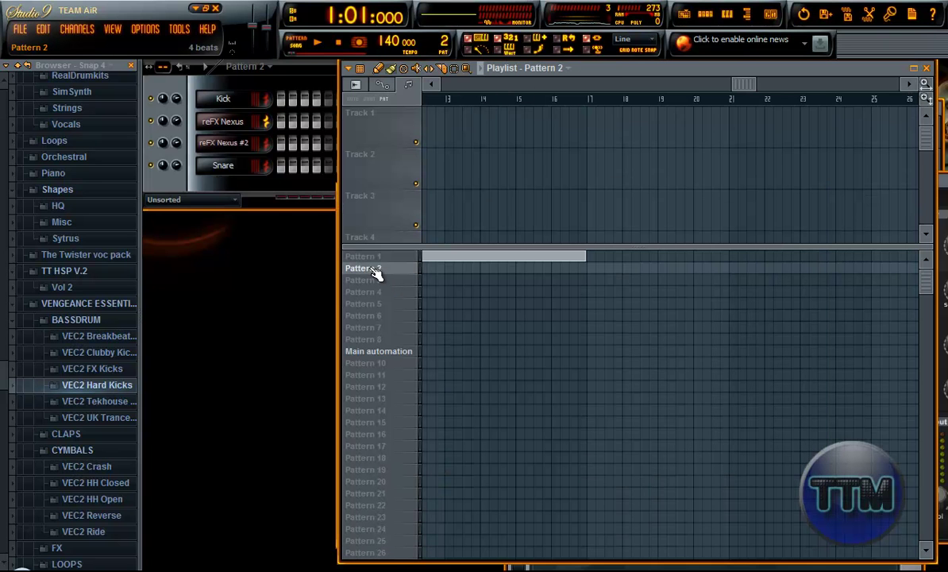
Paste the copied sixteen bars of notes into the reFX Nexus #2 piano roll in Pattern 2 and maximize the piano roll.
right_click(224, 124)
click(240, 124)
right_click(241, 124)
click(210, 145)
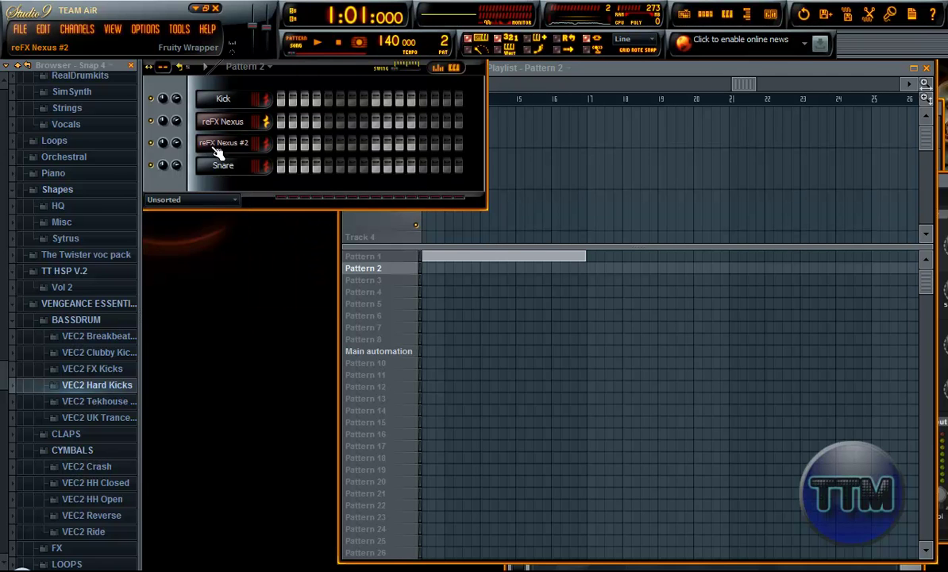
right_click(218, 144)
click(270, 144)
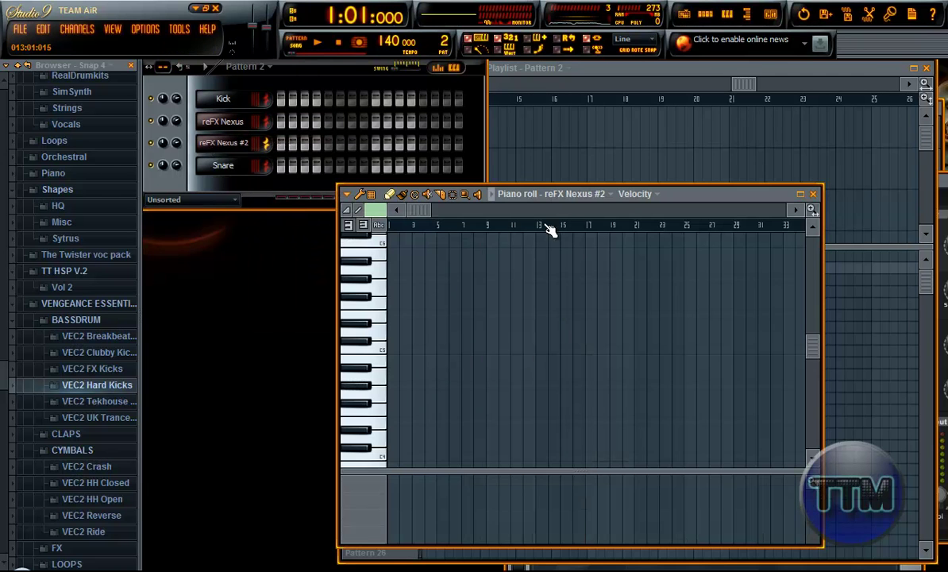
key(ctrl+v)
click(801, 195)
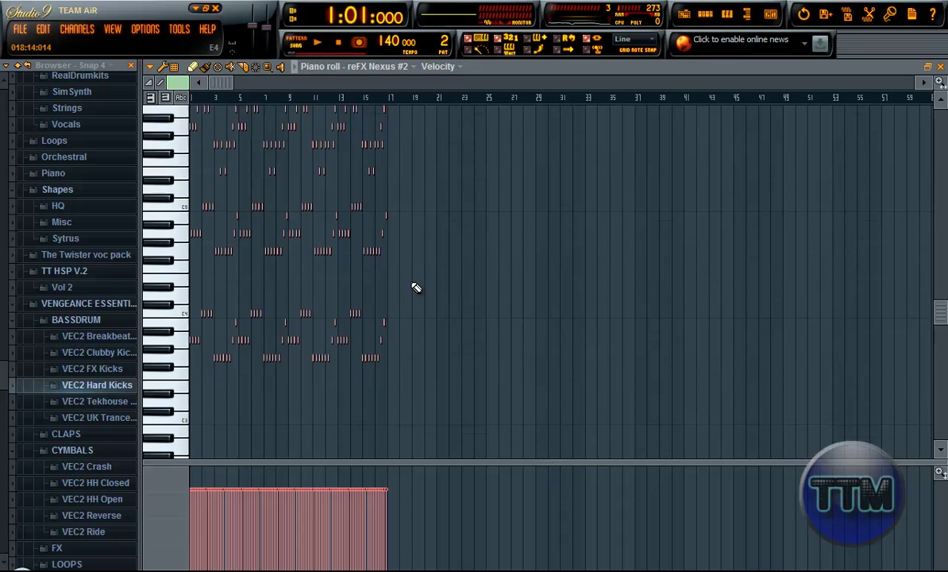
Select the reFX Nexus #2 notes from bar 3 onward and delete them.
drag(547, 394, 217, 139)
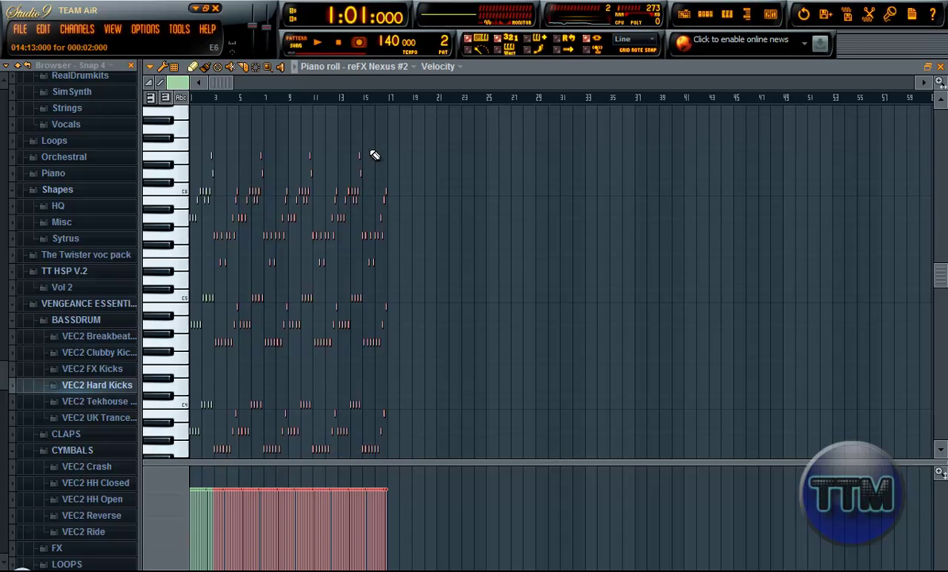
scroll(337, 317, down, 4)
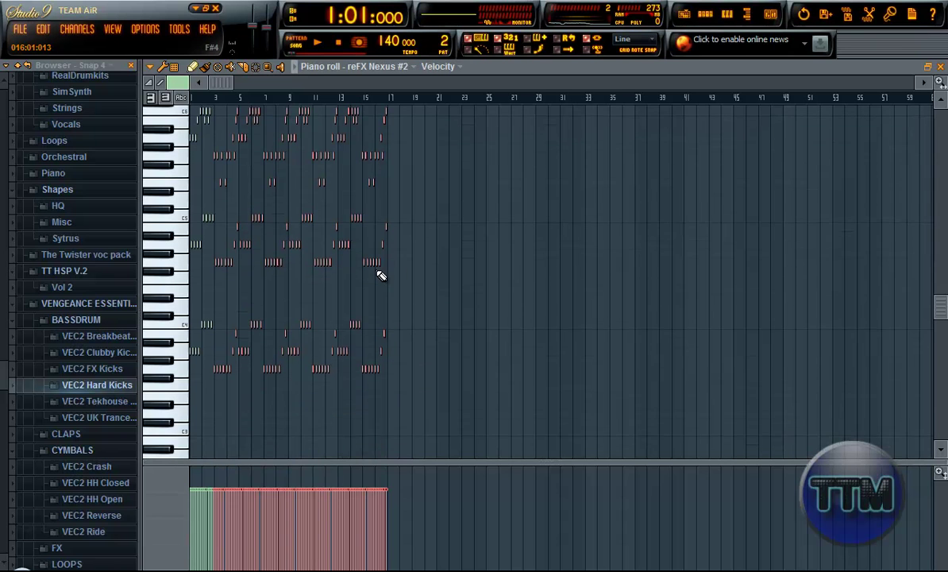
ctrl+scroll(381, 275, up, 1)
drag(301, 85, 226, 86)
ctrl+scroll(267, 216, up, 1)
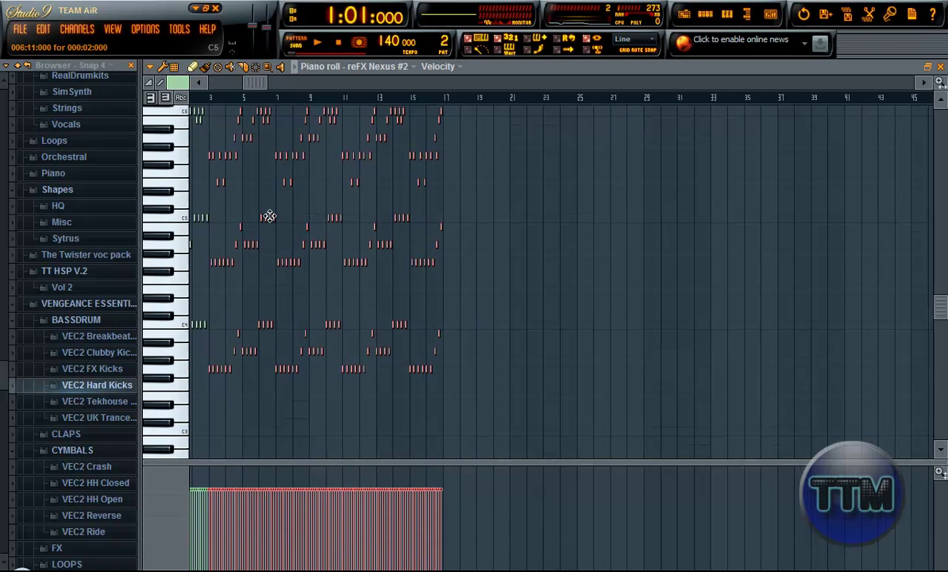
key(Delete)
scroll(262, 235, up, 4)
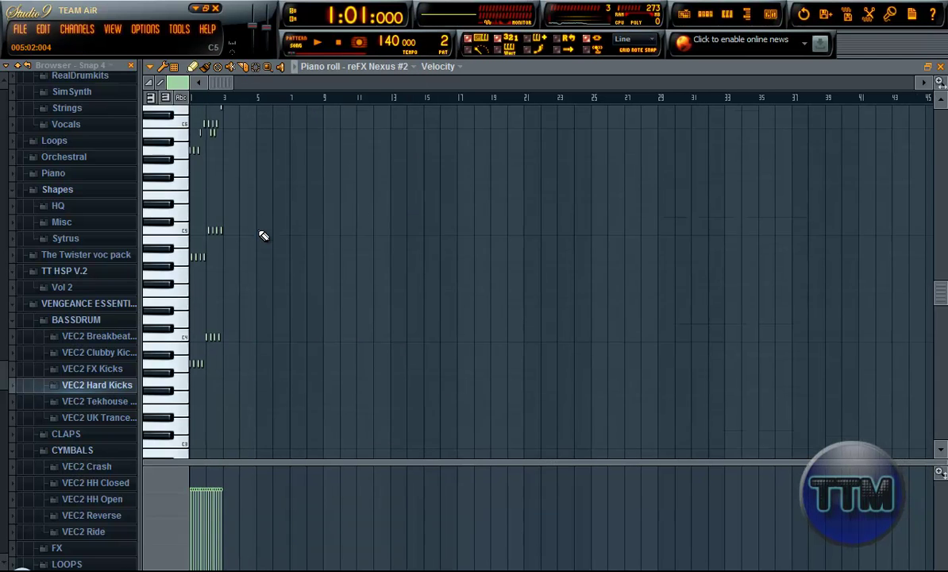
Play the shortened two-bar phrase in Pattern 2, and undo the deletion of the notes from bar 3 onward.
ctrl+scroll(257, 231, up, 2)
drag(252, 84, 220, 85)
ctrl+scroll(258, 124, up, 5)
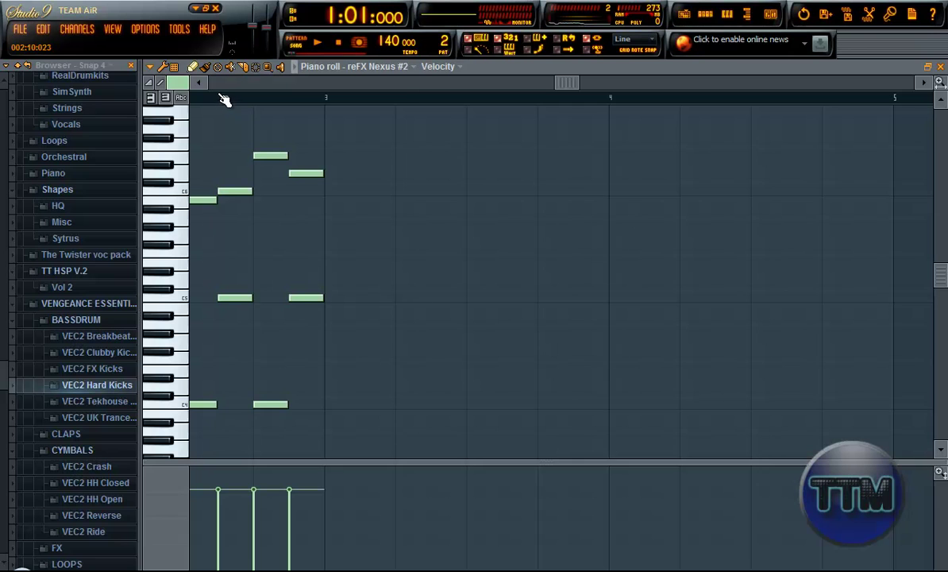
drag(563, 87, 433, 86)
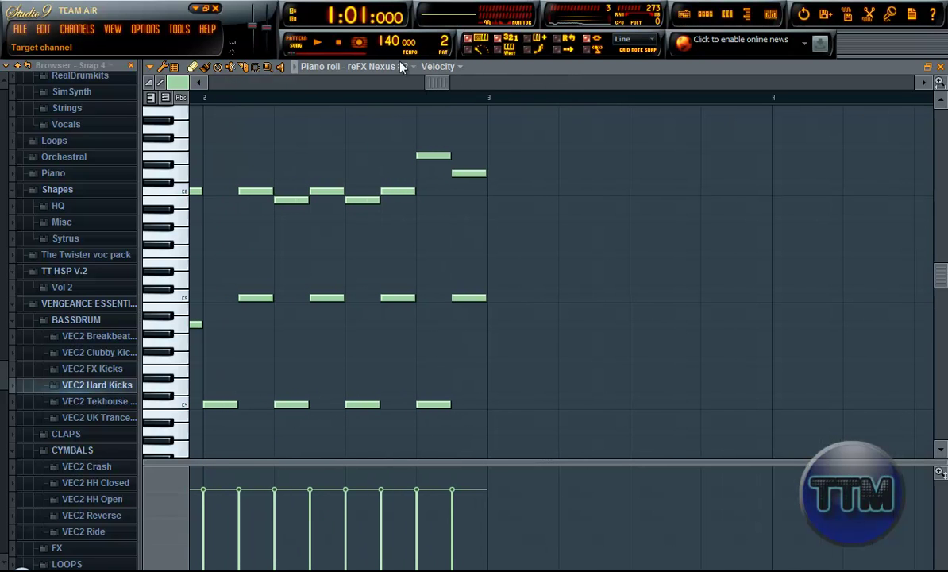
key(space)
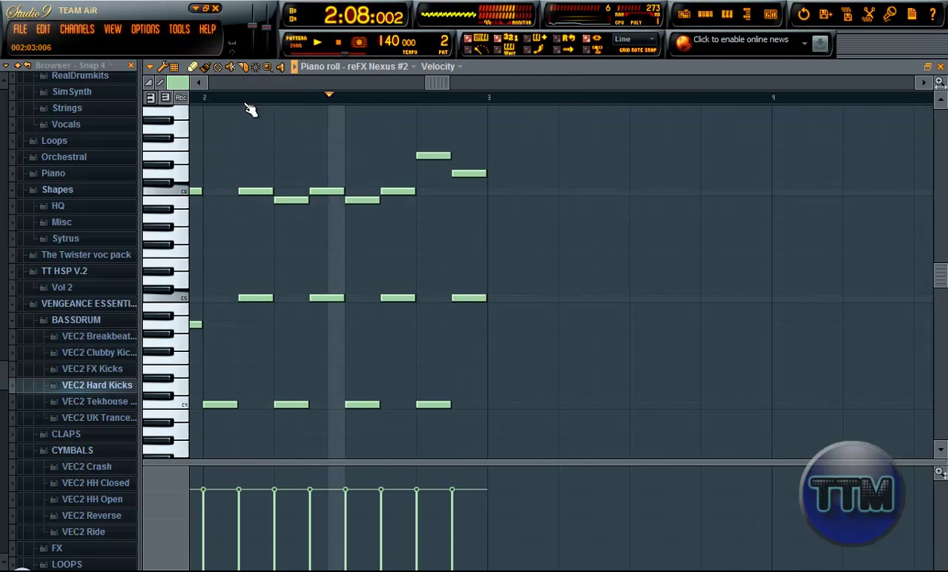
drag(433, 81, 377, 77)
key(ctrl+z)
Delete the notes in the first half of bar 6 in the reFX Nexus #2 piano roll.
right_click(491, 191)
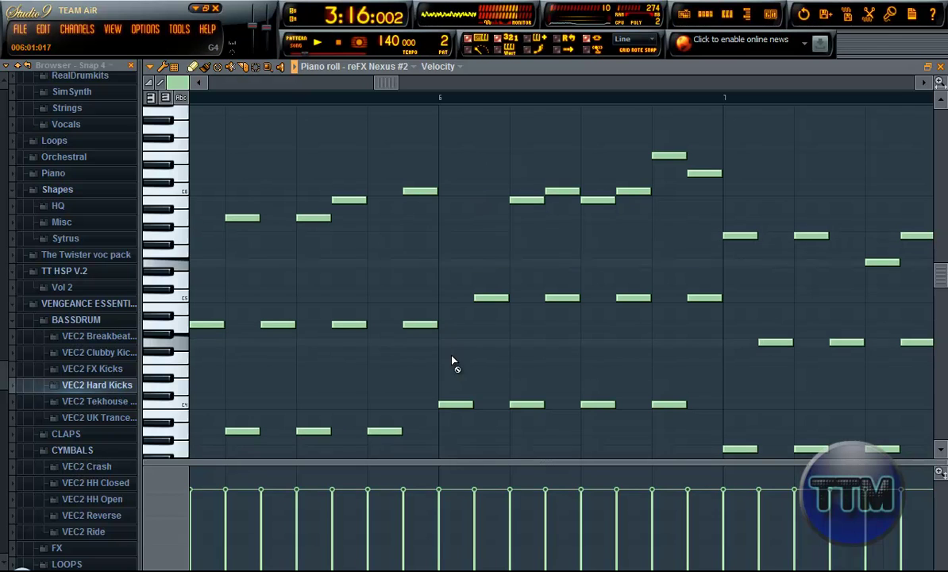
right_click(457, 404)
right_click(492, 297)
right_click(526, 200)
right_click(526, 404)
right_click(562, 297)
right_click(597, 200)
right_click(562, 191)
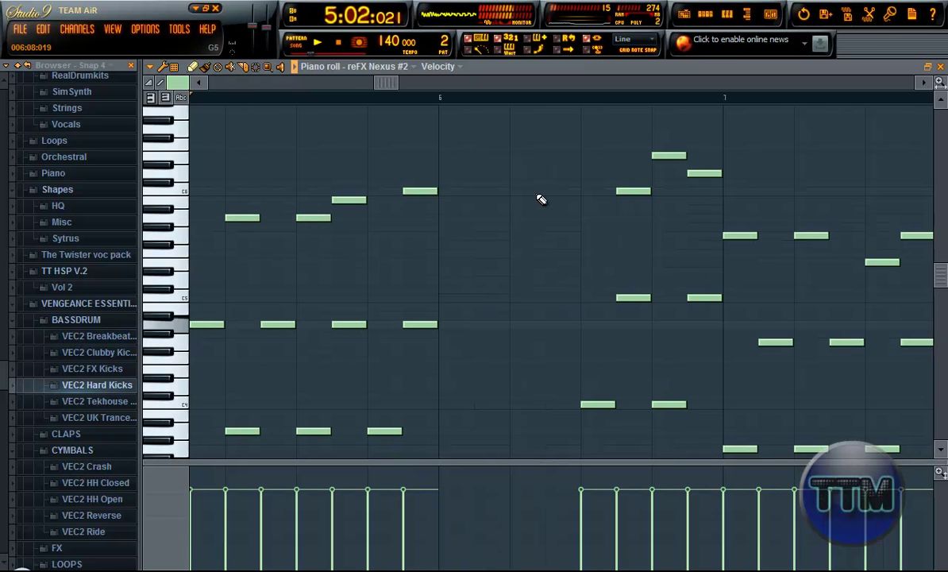
Play the phrase around bar 5 and delete the notes at the start of that bar in reFX Nexus #2.
drag(398, 89, 371, 88)
click(296, 97)
key(space)
click(224, 96)
key(space)
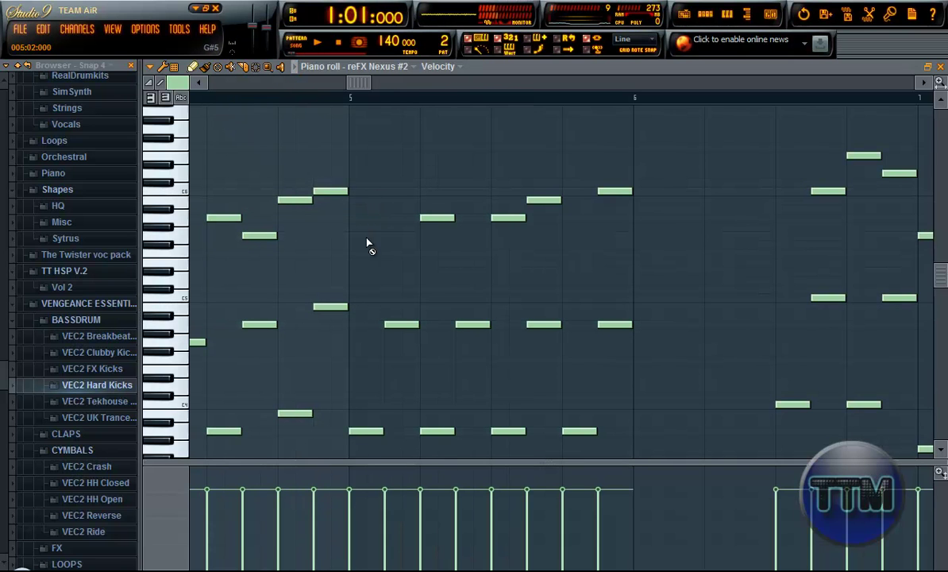
right_click(368, 430)
right_click(402, 324)
right_click(437, 218)
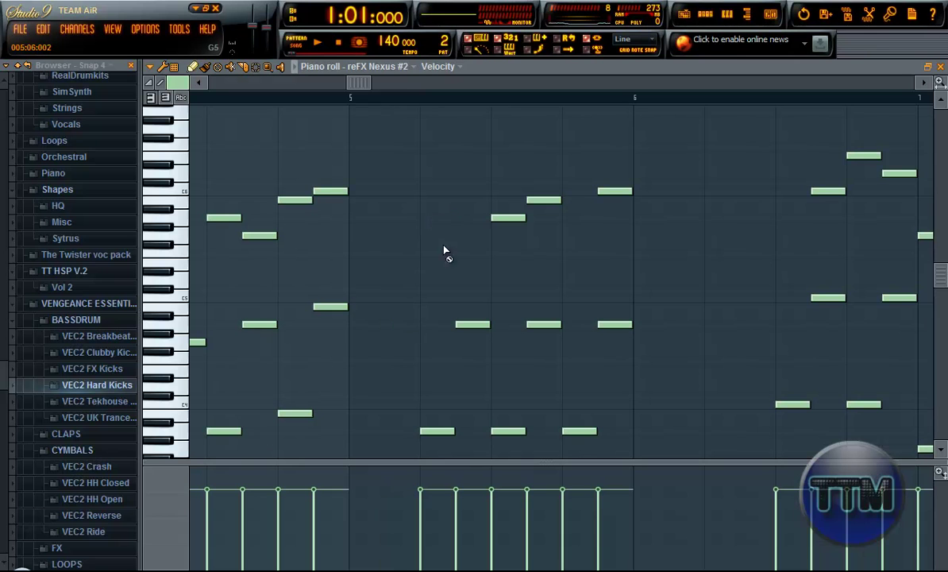
Play Pattern 2 and delete all reFX Nexus #2 notes from bar 5 onward, restoring the piano roll to its smaller window.
click(228, 98)
key(space)
scroll(521, 229, down, 5)
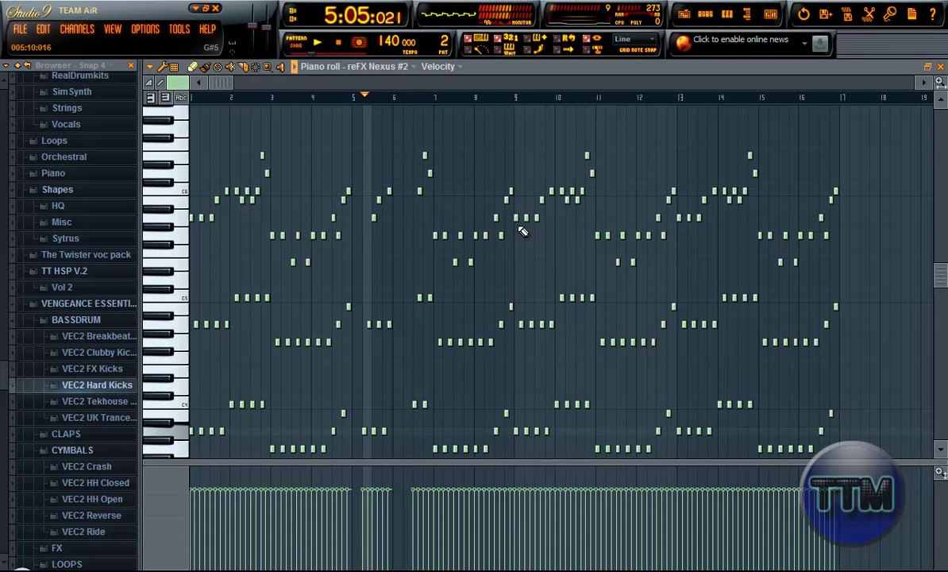
scroll(522, 316, down, 2)
drag(707, 411, 313, 193)
key(Delete)
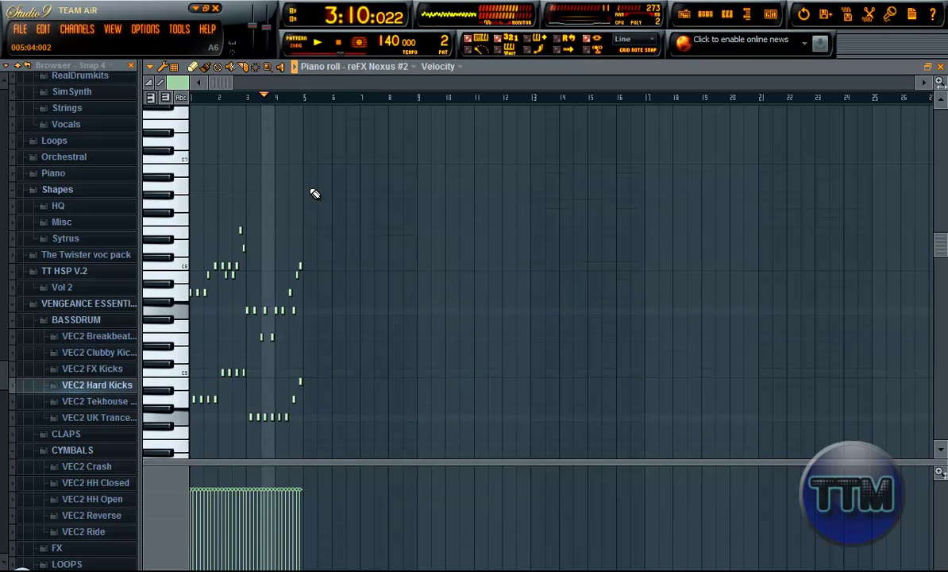
key(space)
click(927, 66)
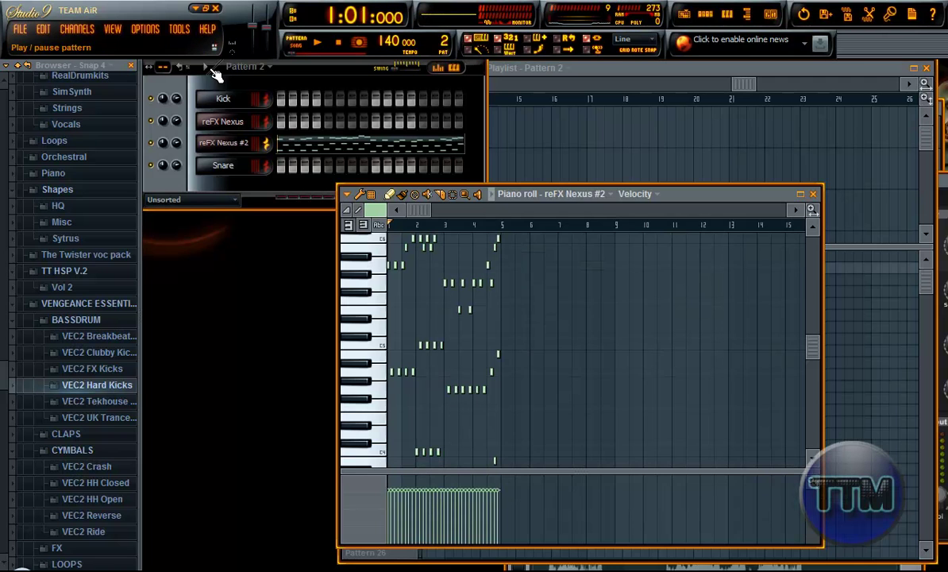
Open the first reFX Nexus plugin and play Pattern 2 to check its filter modifier cutoff.
click(707, 77)
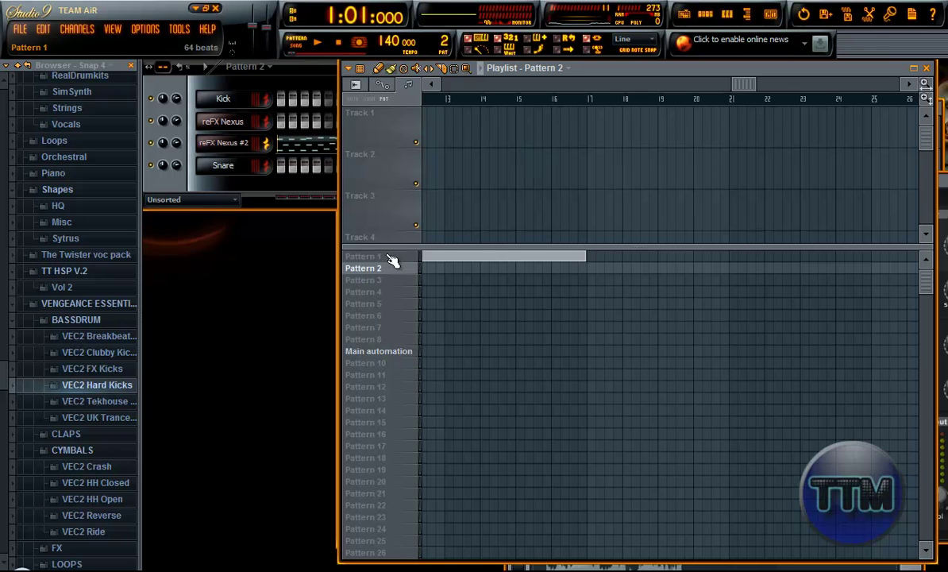
click(208, 119)
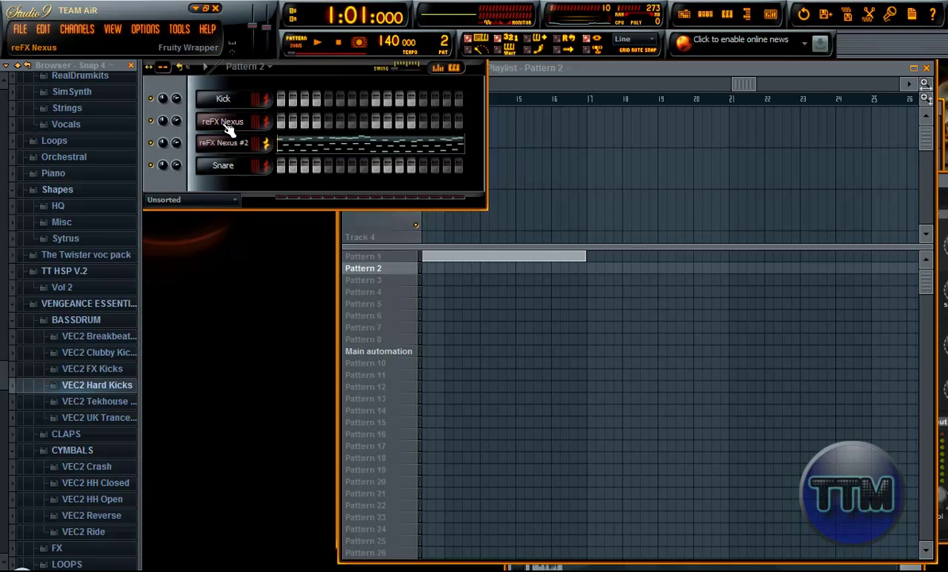
click(223, 124)
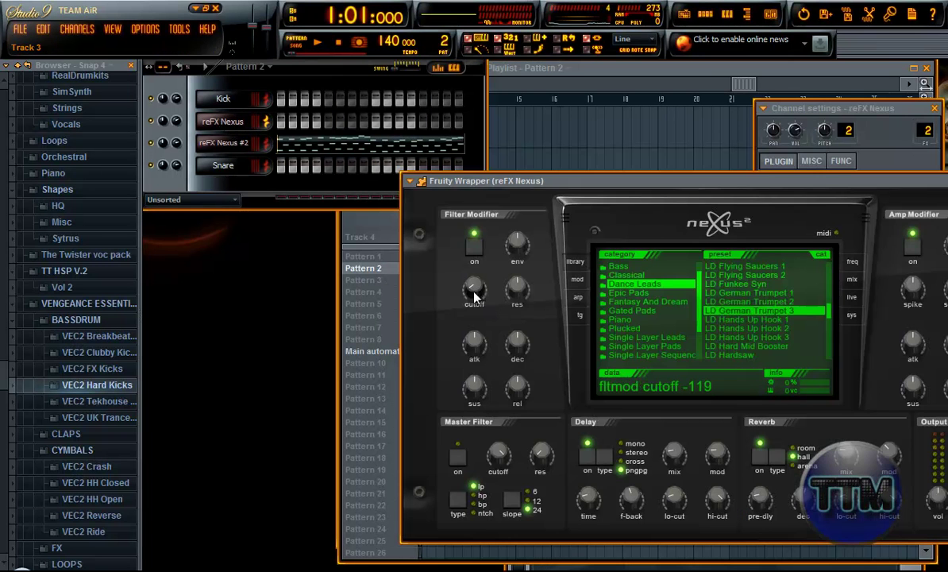
key(space)
key(space)
key(space)
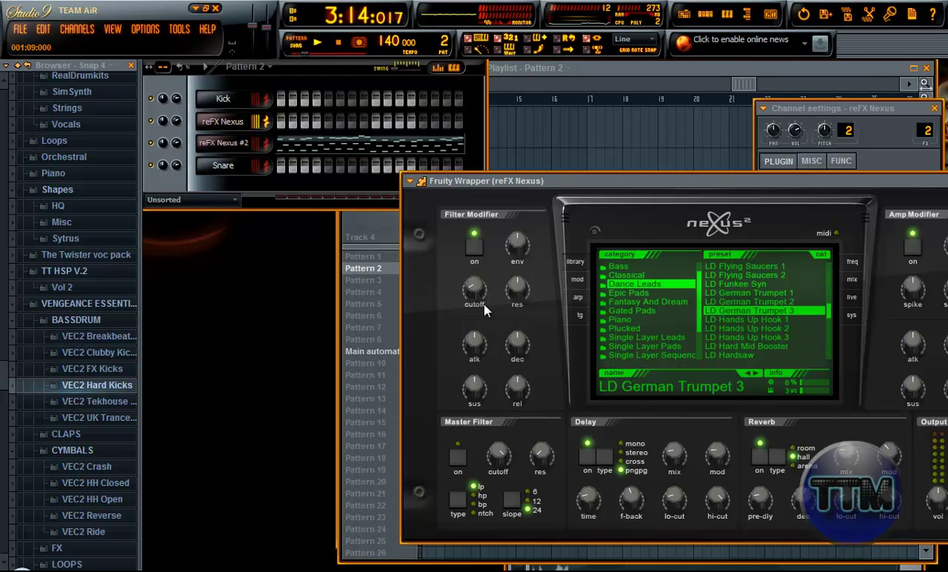
mouse_move(480, 310)
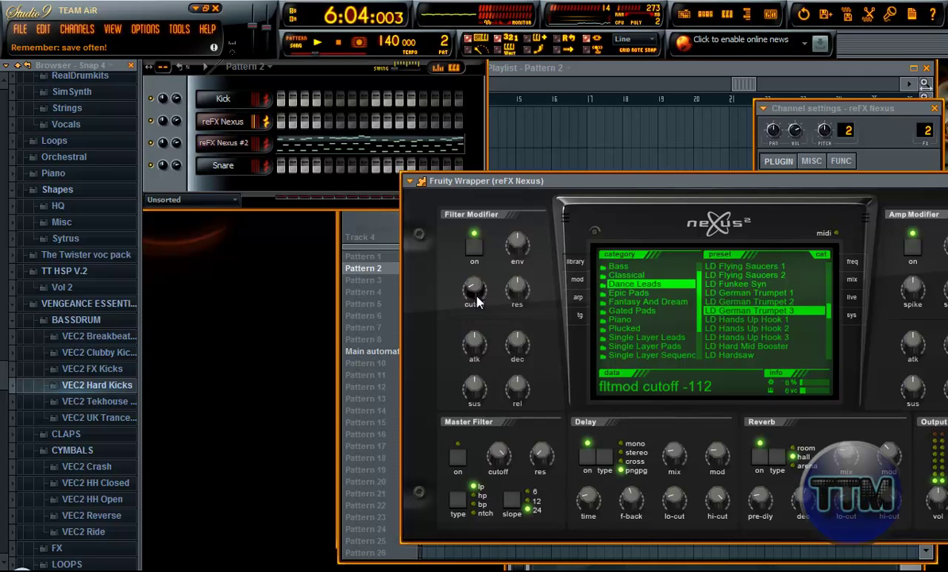
key(space)
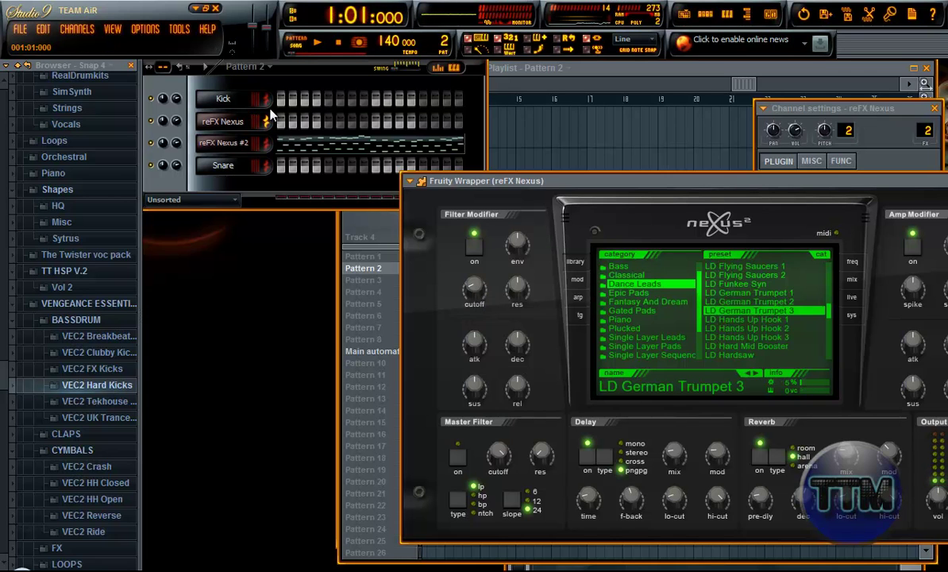
Replace the Snare channel with a third Nexus instance and reposition its plugin window.
click(243, 83)
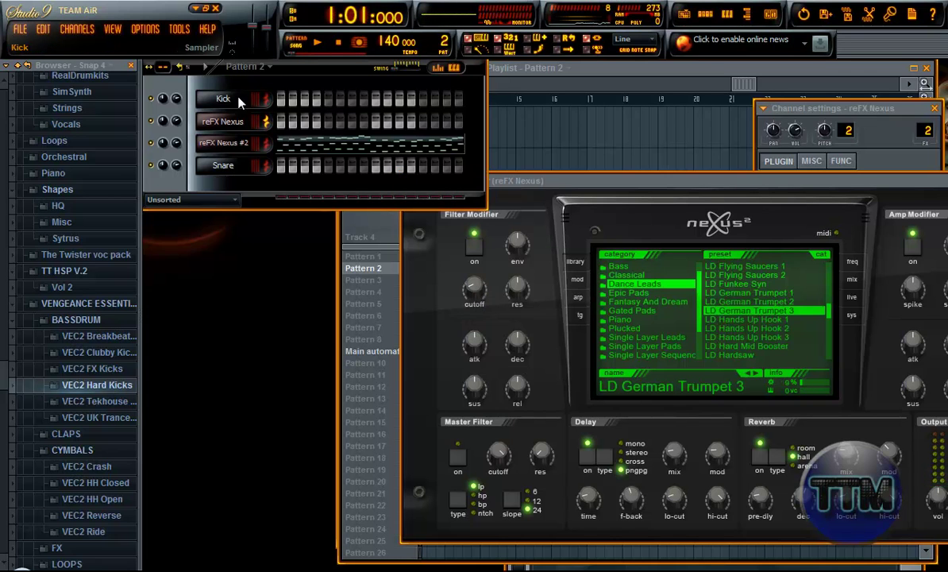
right_click(223, 168)
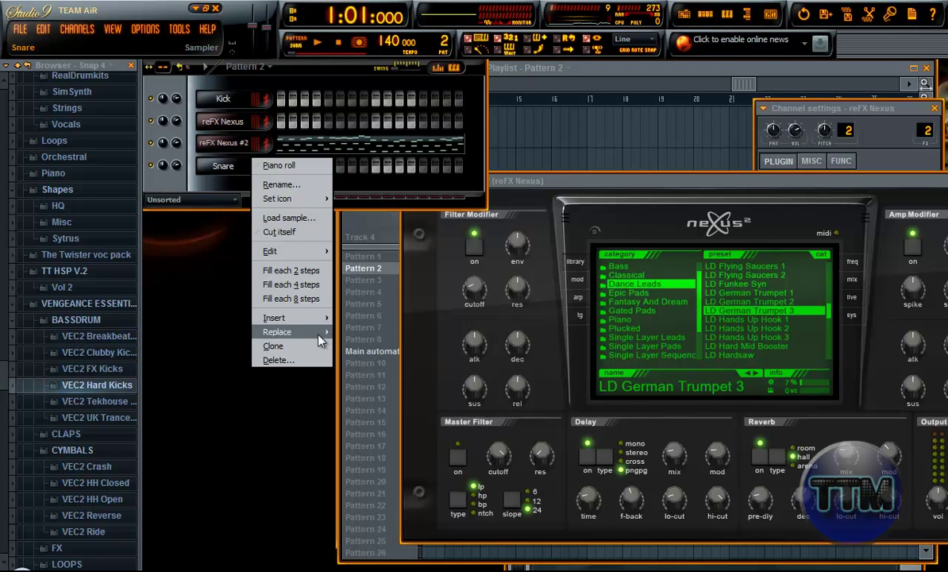
mouse_move(290, 331)
click(384, 525)
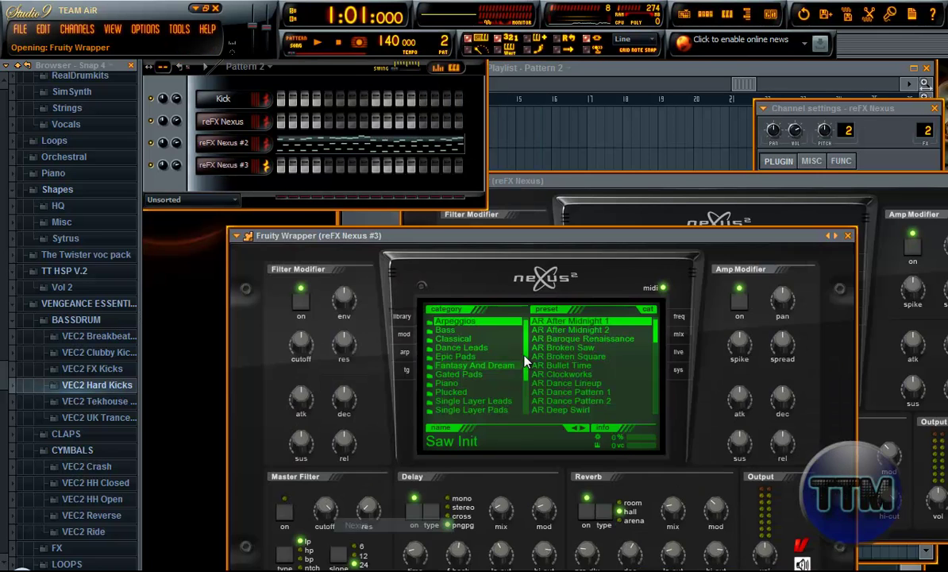
drag(543, 235, 572, 169)
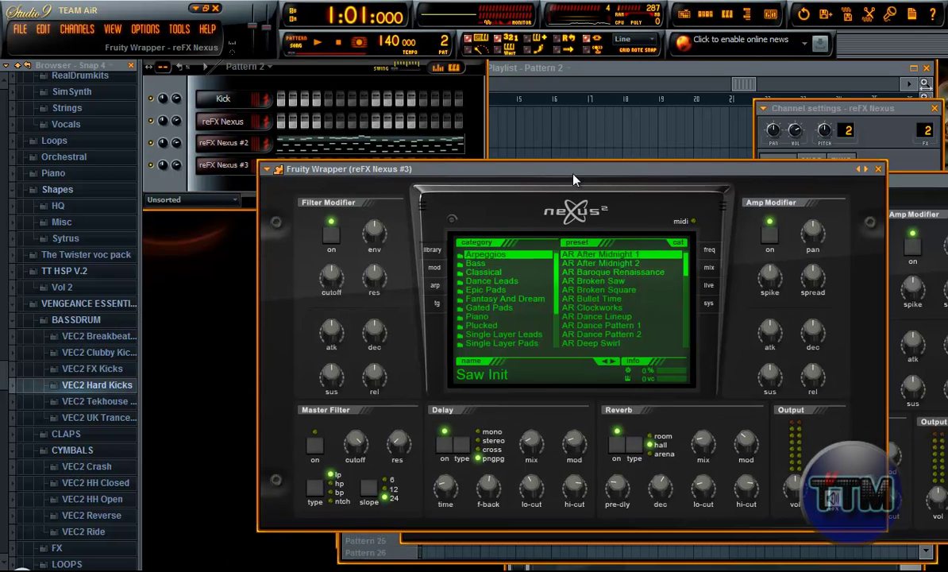
Load the LD German Trumpet 3 dance lead preset in reFX Nexus #3 and set the channel volume to 68%.
click(507, 281)
scroll(604, 296, down, 5)
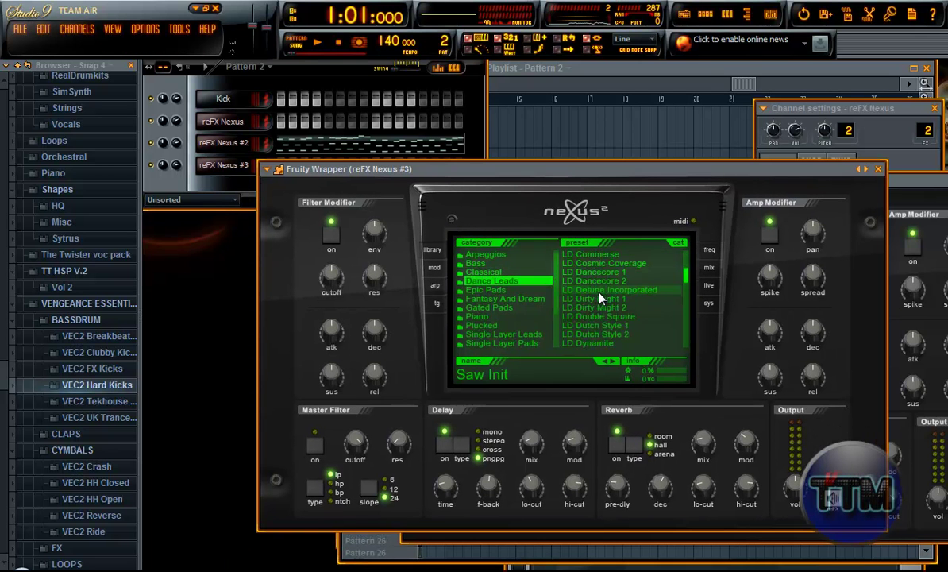
scroll(607, 309, down, 2)
click(613, 316)
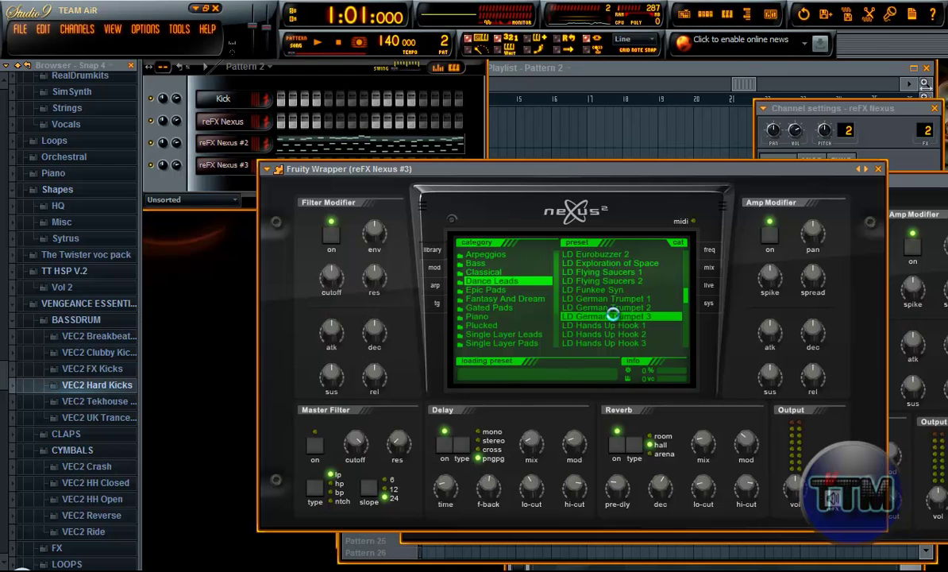
click(249, 86)
drag(176, 169, 176, 175)
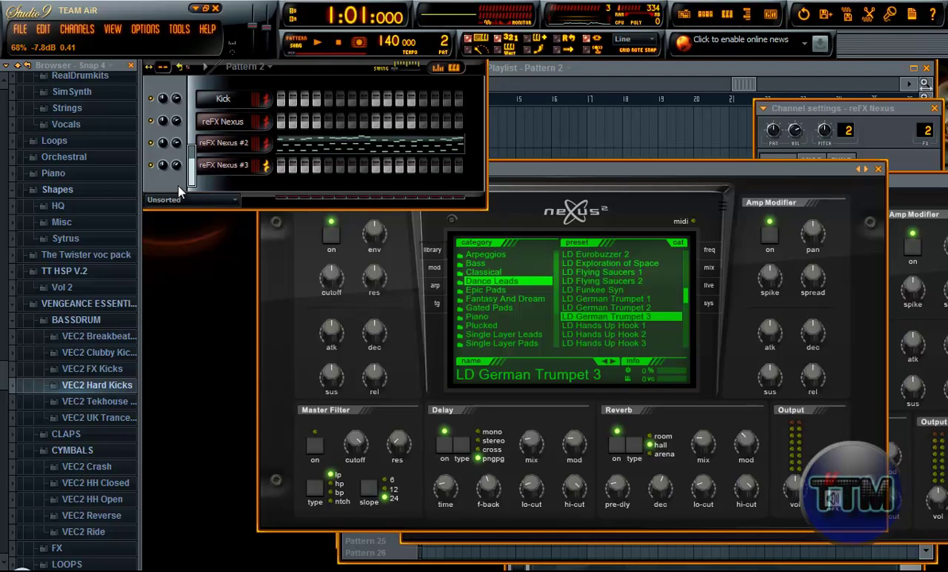
Copy all reFX Nexus #2 notes in Pattern 2 into the reFX Nexus #3 piano roll.
click(326, 150)
scroll(547, 364, up, 5)
key(ctrl+a)
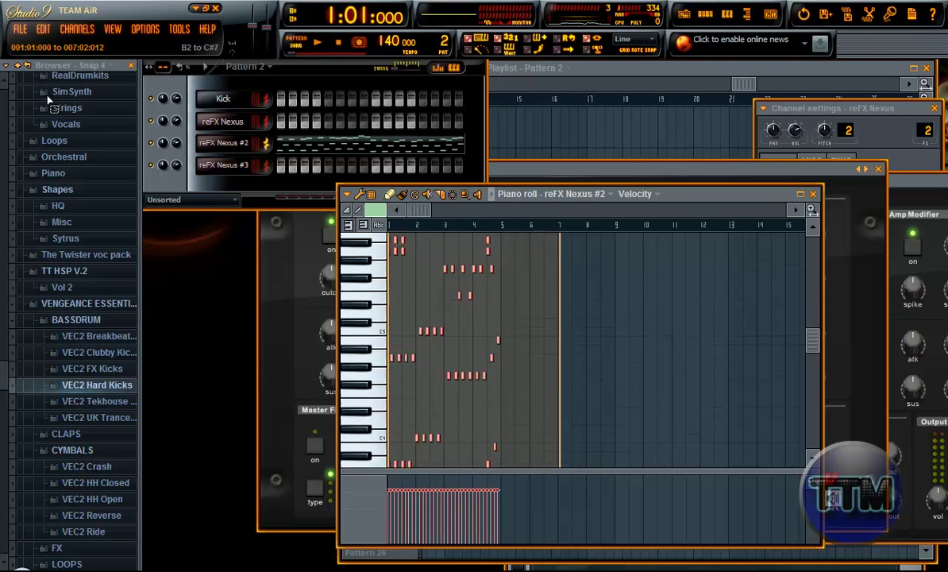
right_click(227, 164)
click(266, 161)
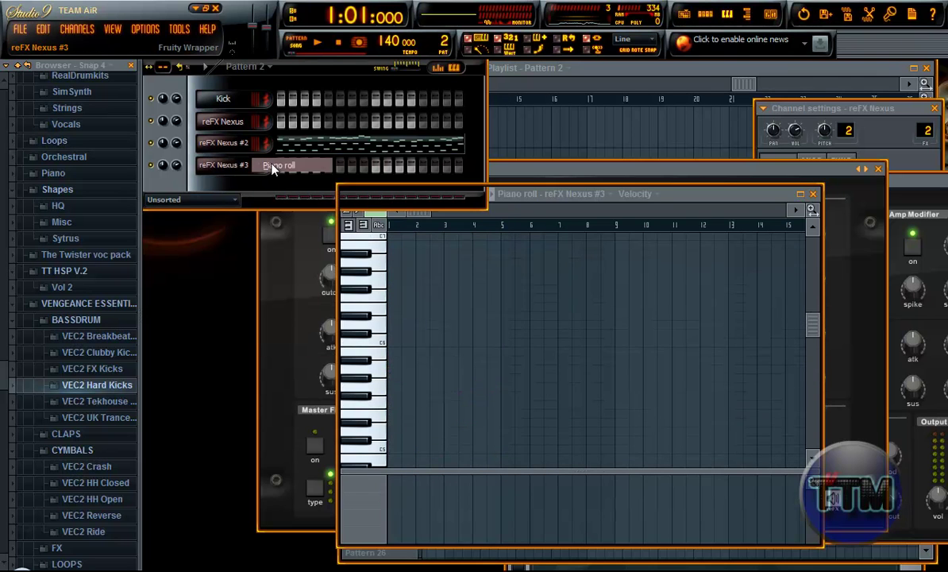
key(ctrl+v)
Play Pattern 2 with both leads layered, and place a Pattern 2 block in the playlist at bar 17.
click(317, 42)
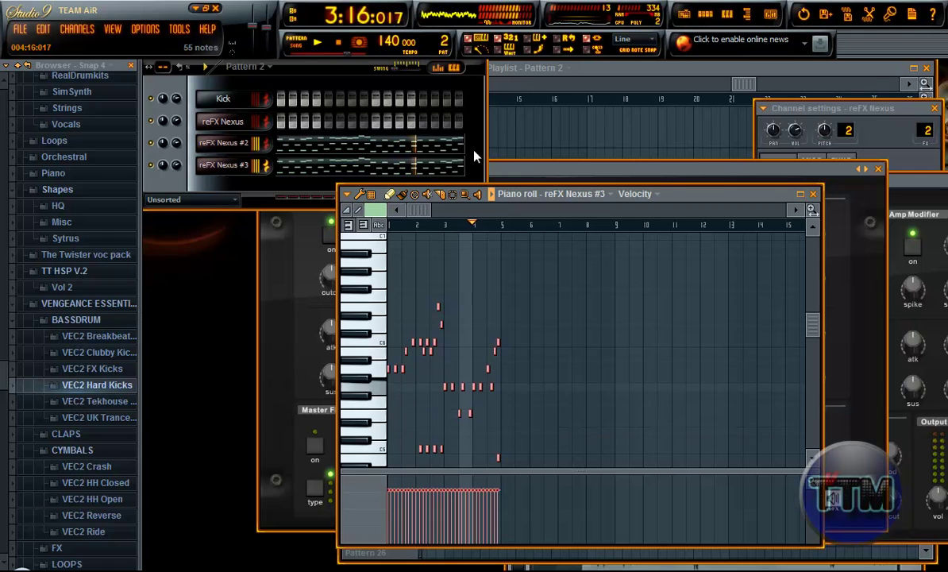
key(space)
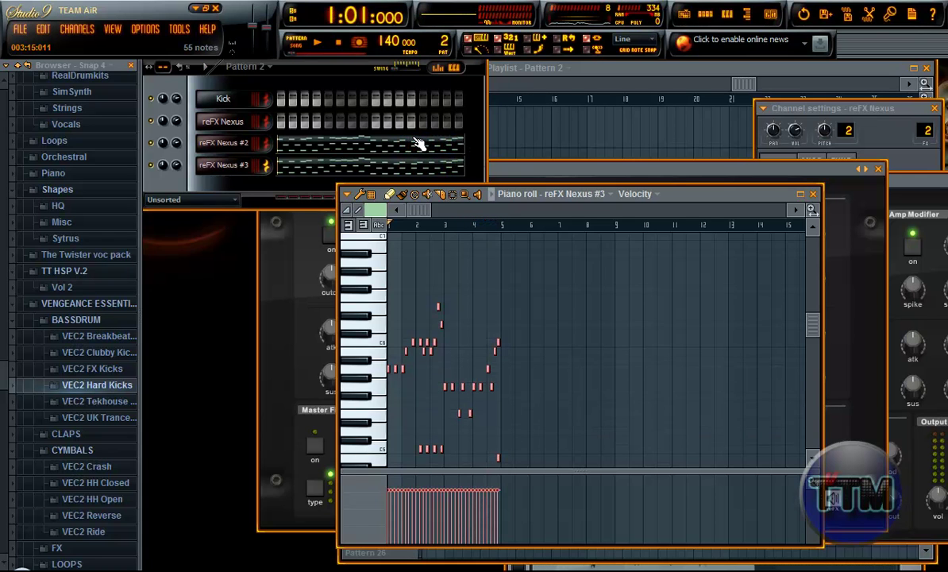
click(631, 89)
click(589, 269)
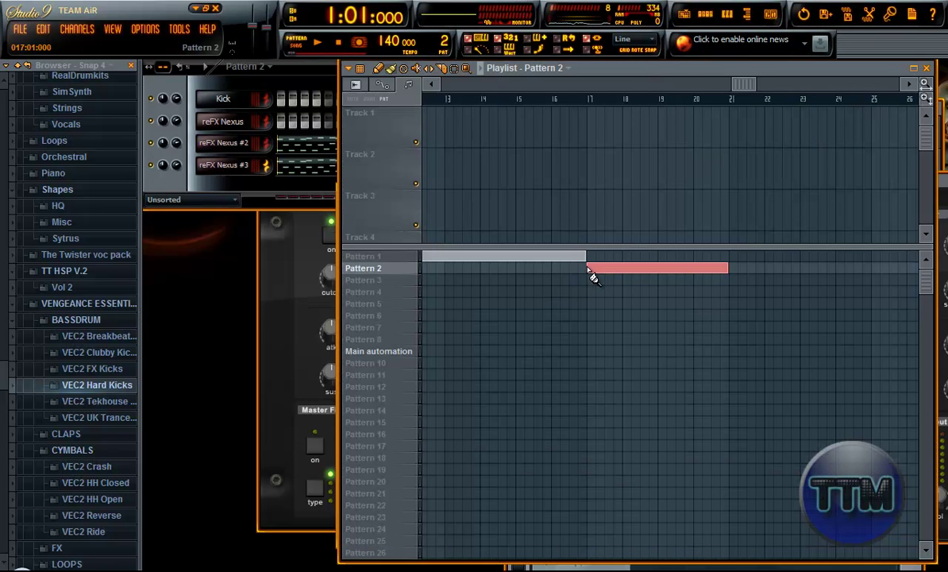
Place a second Pattern 2 block in the playlist at bar 21 and select Pattern 3.
drag(688, 84, 711, 86)
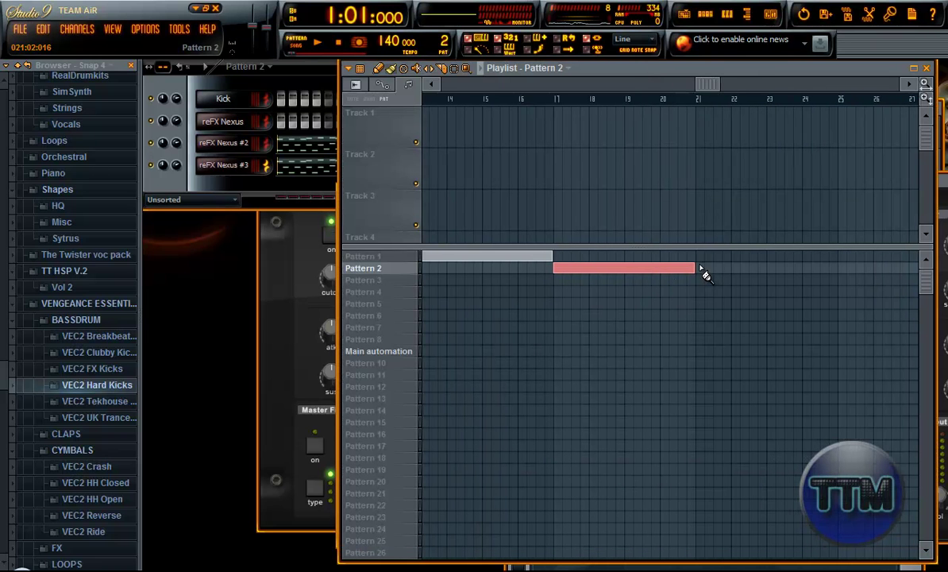
click(700, 268)
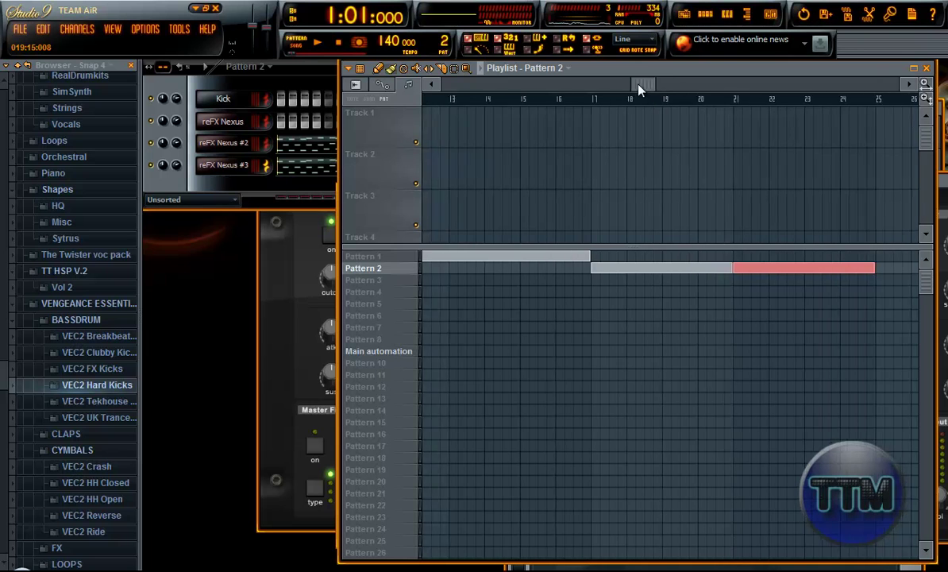
click(359, 280)
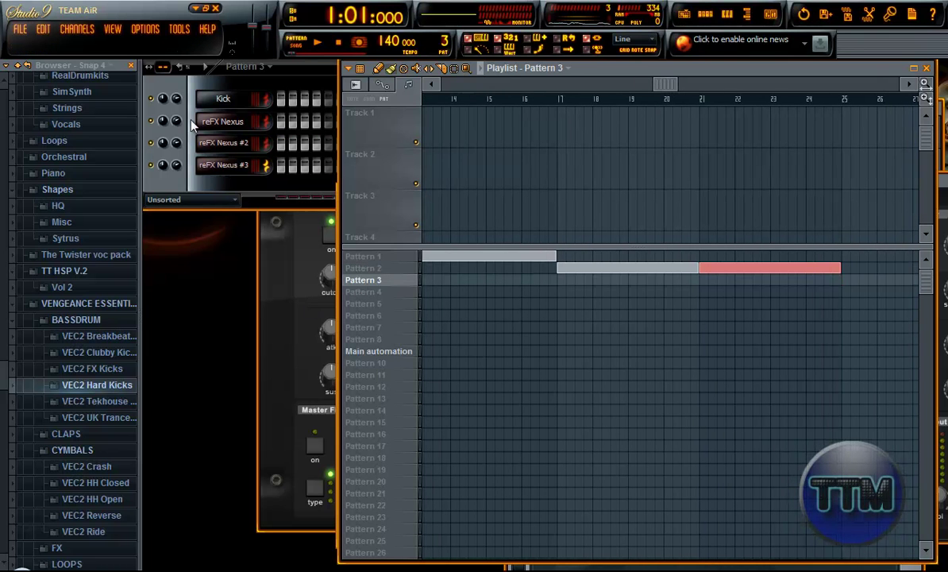
Open the HARDSTYLE bassdrum folder of TT HSP V.2 Vol 2 in the sample browser.
scroll(4, 375, down, 5)
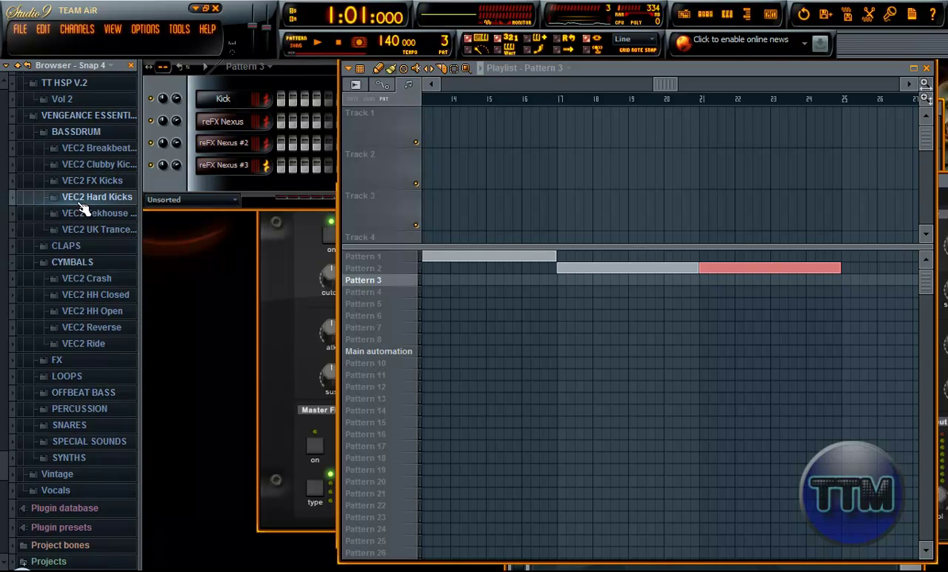
scroll(64, 152, up, 3)
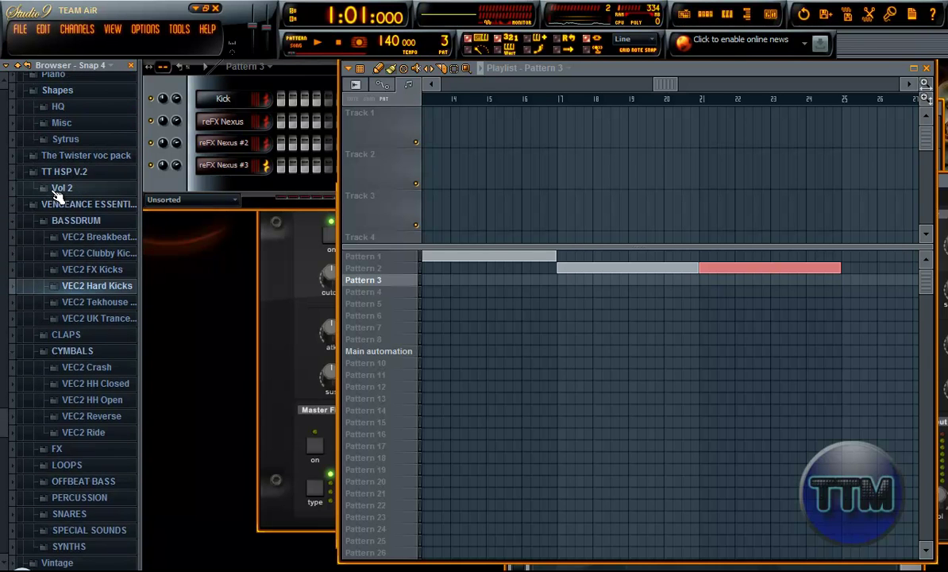
click(60, 189)
click(76, 208)
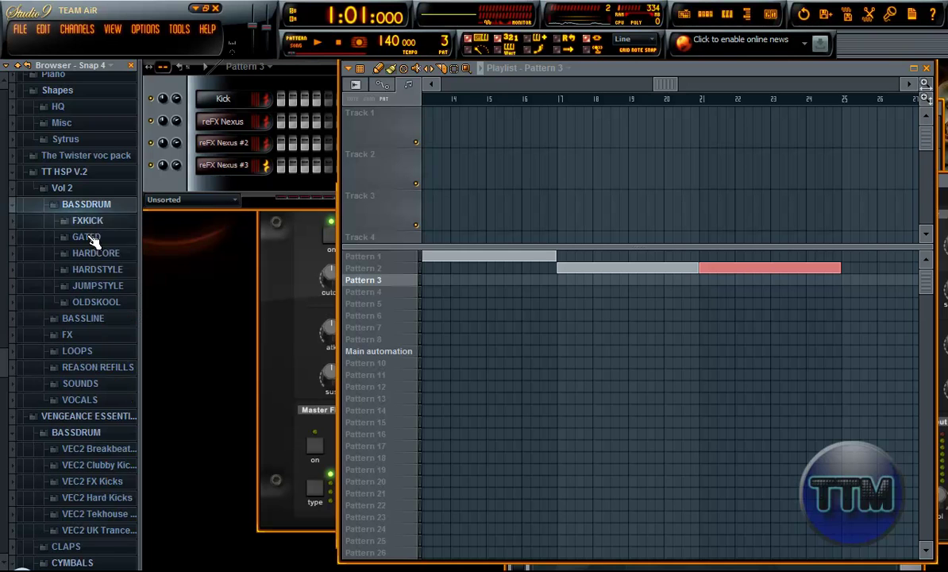
click(85, 276)
Audition the kick samples in the HARDSTYLE folder one after another from HARDSTYLE-13 to HARDSTYLE-29.
click(78, 243)
click(79, 270)
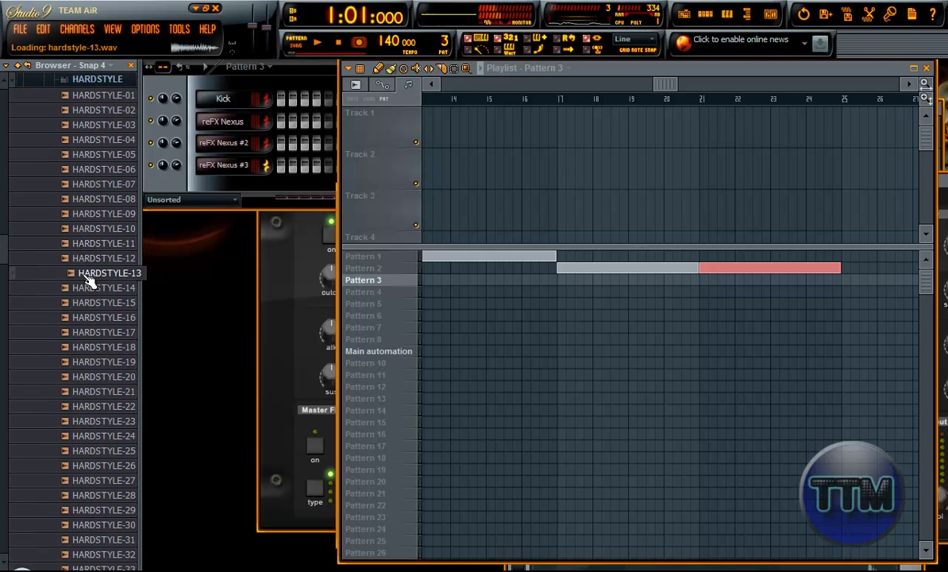
click(79, 291)
click(81, 303)
click(85, 317)
click(88, 332)
click(93, 347)
click(96, 362)
click(98, 376)
click(99, 392)
click(98, 405)
click(100, 420)
click(99, 436)
click(97, 451)
click(95, 465)
click(96, 481)
click(97, 495)
click(99, 510)
click(99, 523)
click(101, 510)
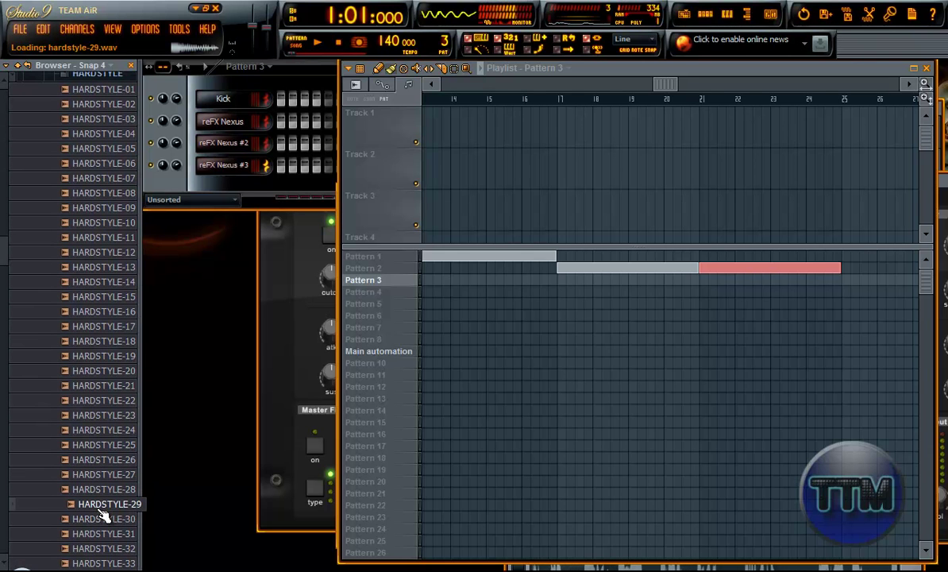
Audition the kicks HARDSTYLE-33 and HARDSTYLE-34, and work back through the list to HARDSTYLE-20.
scroll(99, 510, down, 3)
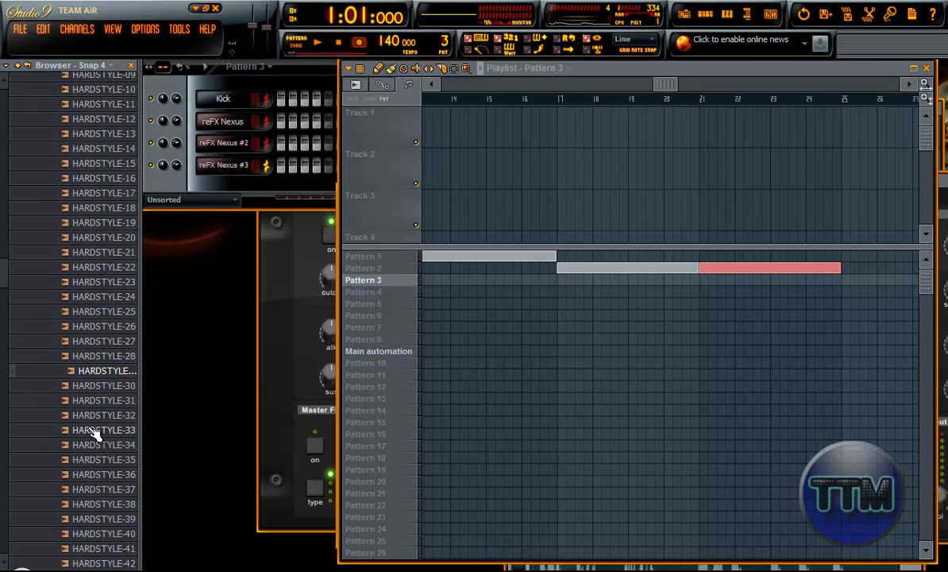
click(94, 430)
click(98, 445)
click(91, 430)
click(94, 415)
click(89, 400)
click(86, 385)
click(84, 373)
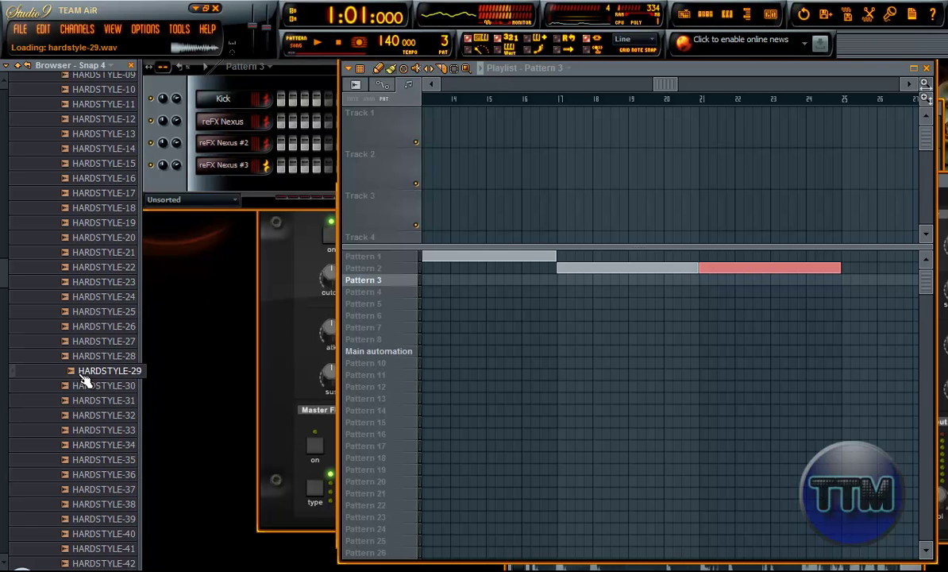
click(88, 356)
click(89, 342)
click(91, 326)
click(92, 312)
click(92, 297)
click(93, 281)
click(93, 266)
click(93, 253)
click(93, 238)
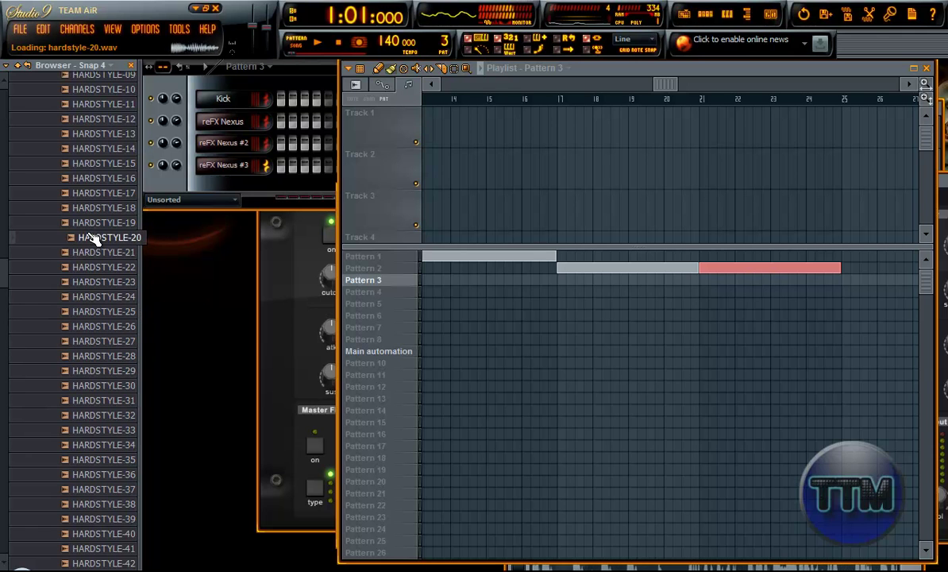
Audition the remaining kicks from HARDSTYLE-36 up to HARDSTYLE-86, and listen to HARDSTYLE-16 again.
click(109, 474)
click(106, 490)
key(Down)
key(Down)
key(Down)
key(Down)
key(Down)
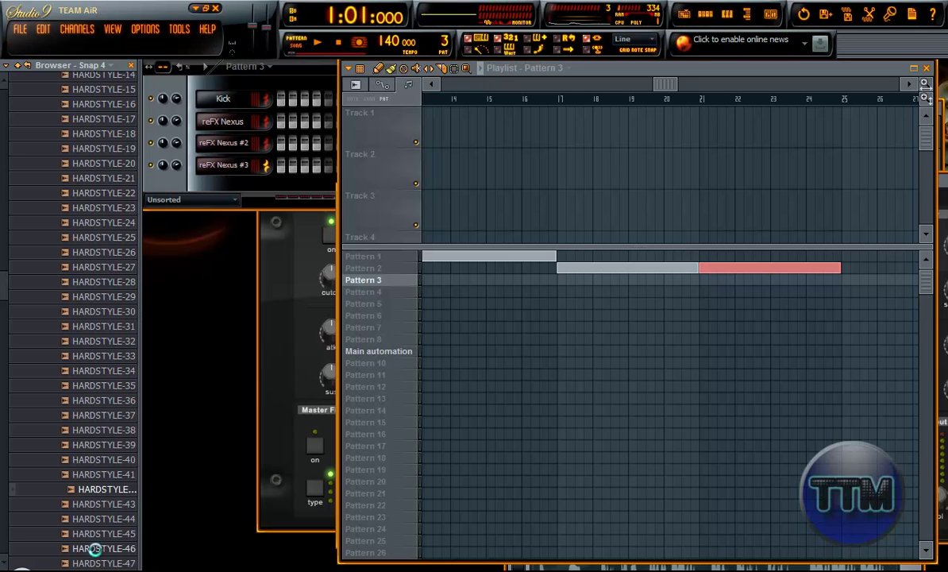
click(101, 538)
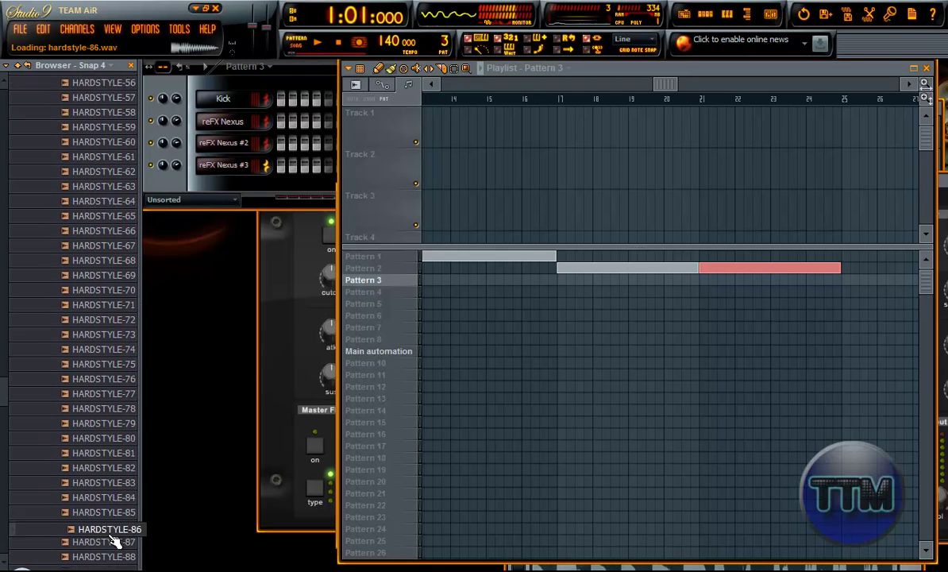
scroll(114, 540, down, 1)
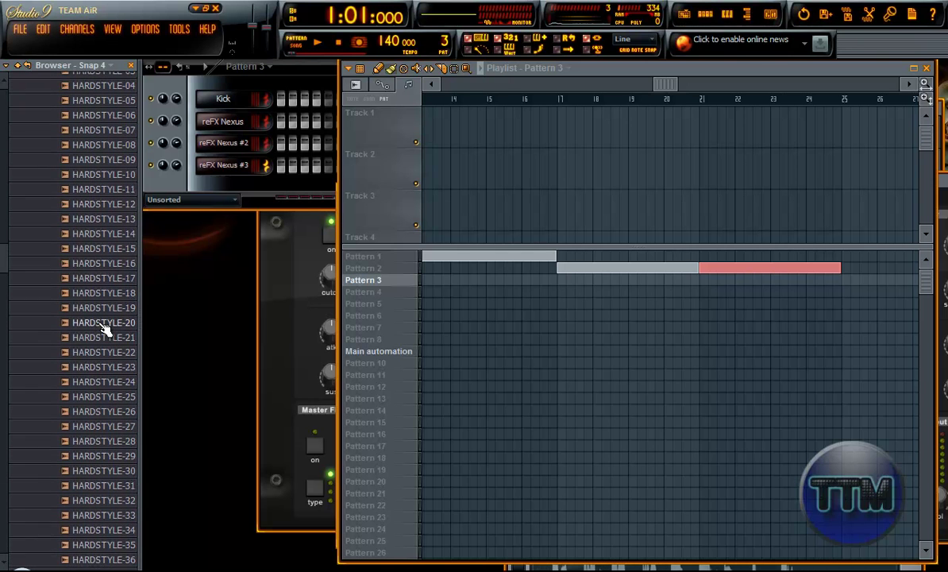
click(96, 282)
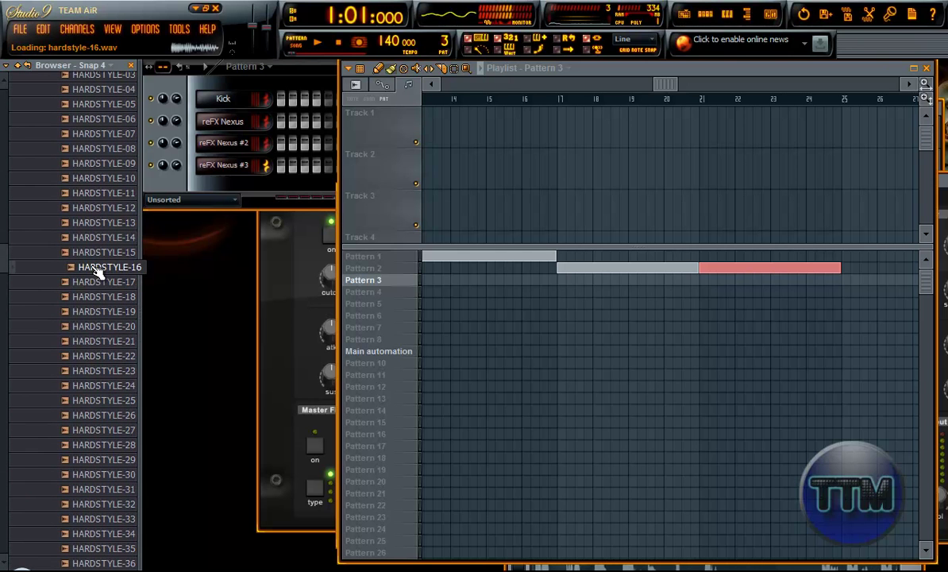
Audition VEC2 Bassdrums Hard 016 and its neighbour in the VEC2 Hard Kicks folder, and collapse that folder.
scroll(99, 270, up, 12)
click(52, 127)
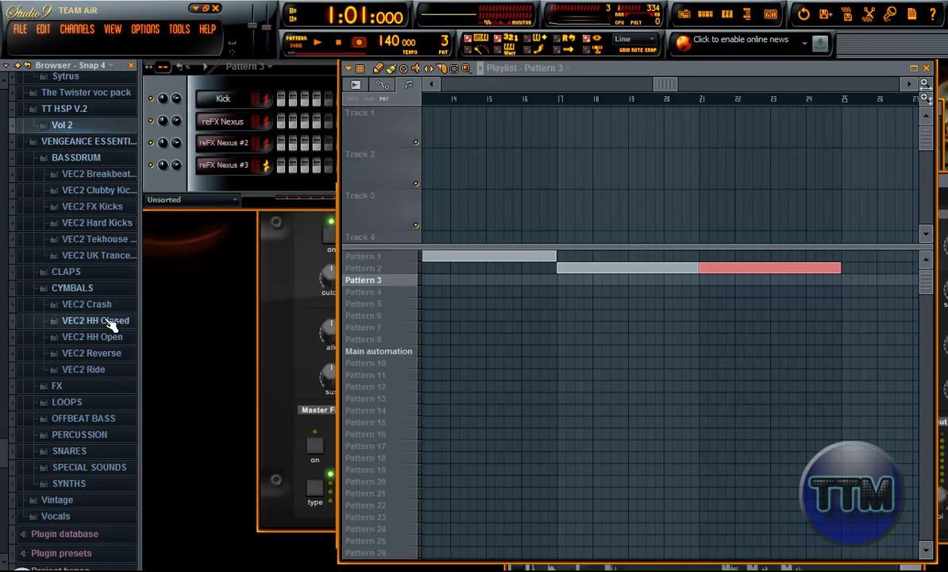
click(81, 224)
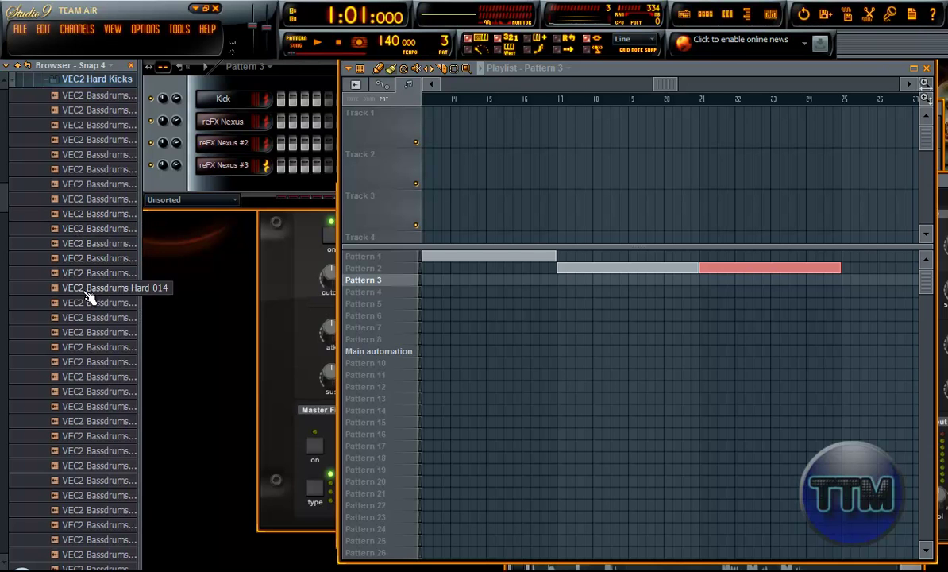
click(93, 319)
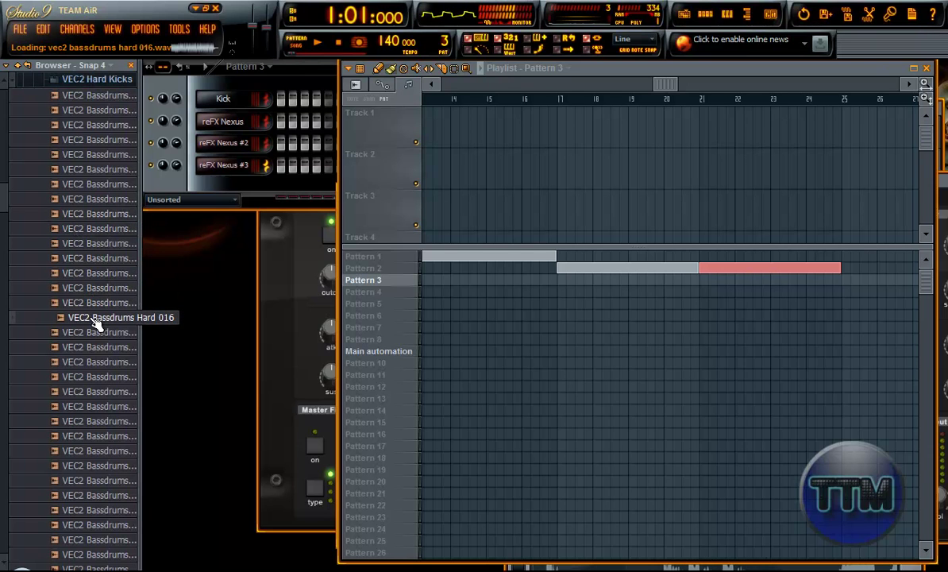
click(97, 303)
scroll(94, 294, up, 3)
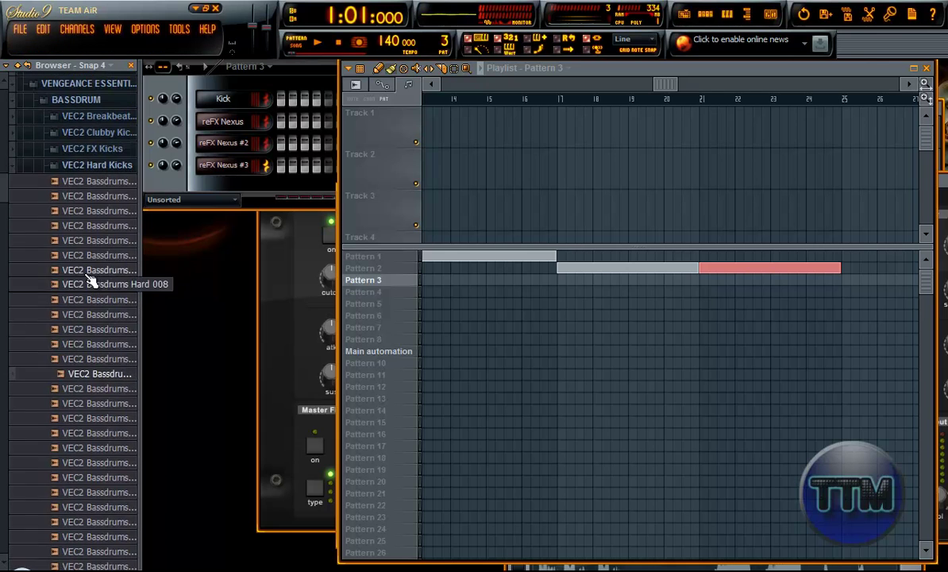
click(105, 169)
scroll(91, 148, up, 3)
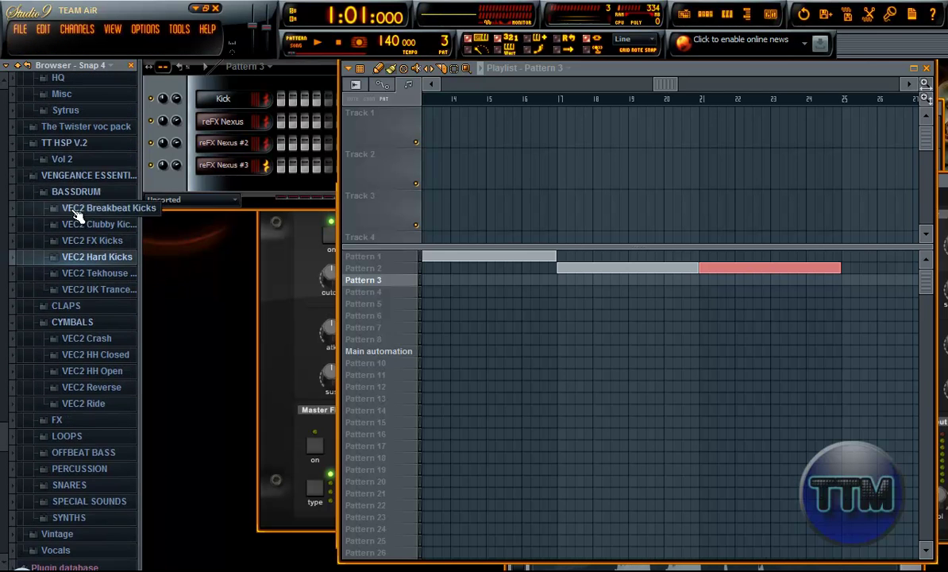
Reopen TT HSP V.2 Vol 2 and compare selected kicks between HARDSTYLE-09 and HARDSTYLE-29.
click(62, 161)
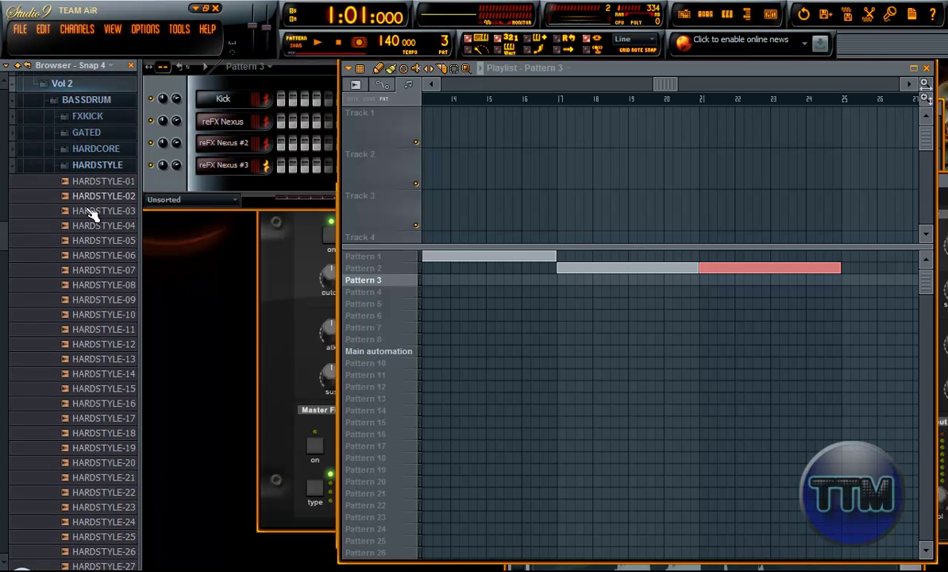
click(101, 298)
click(99, 355)
click(100, 369)
click(100, 384)
click(95, 416)
click(96, 431)
click(95, 474)
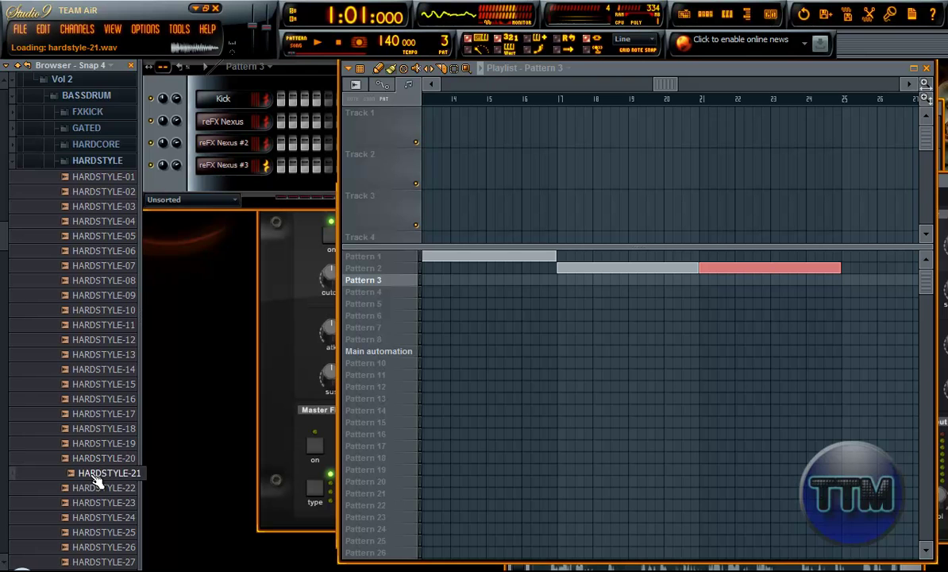
click(106, 516)
click(105, 531)
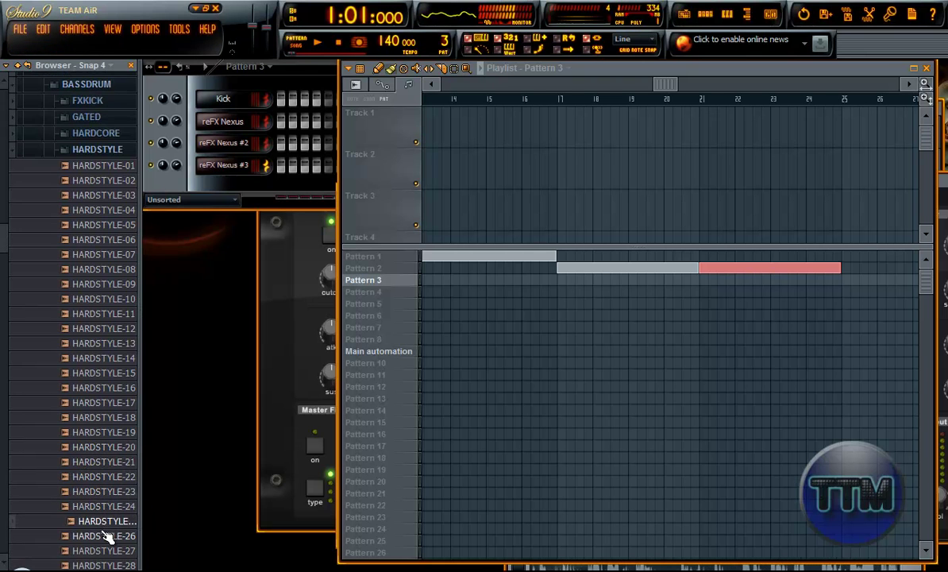
click(105, 534)
click(106, 535)
click(105, 534)
click(105, 530)
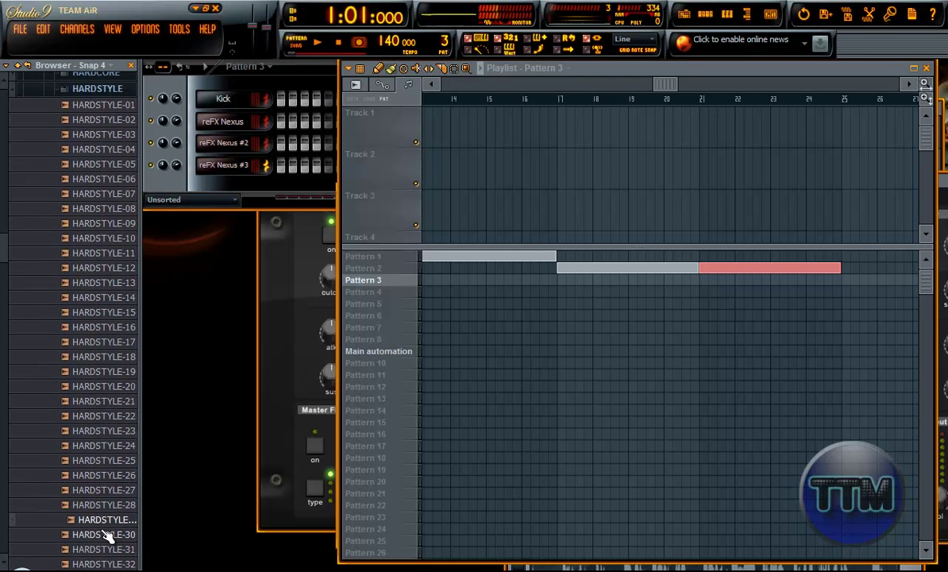
Add HARDSTYLE-29 as a new channel above Kick and fill each 4 steps of it in Pattern 3.
drag(184, 384, 262, 95)
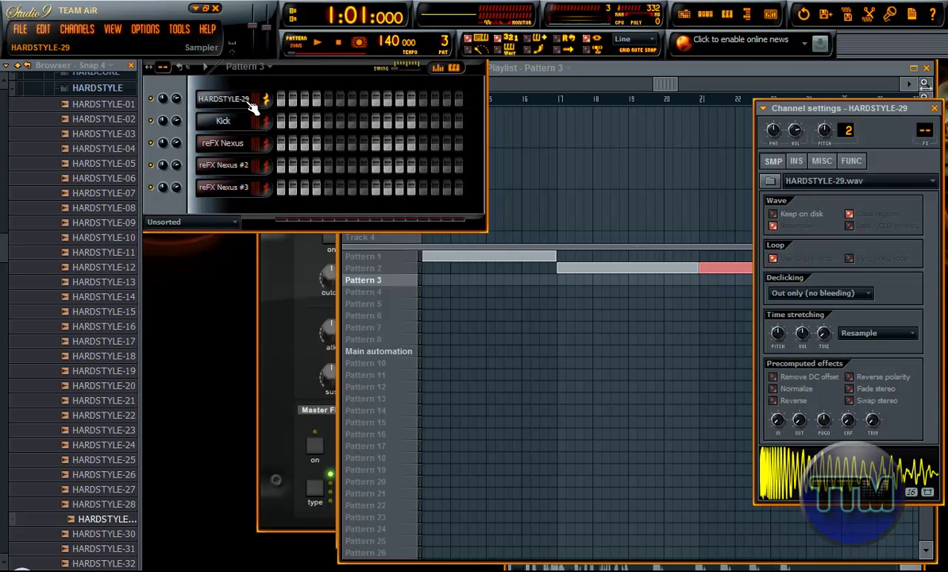
right_click(254, 105)
click(284, 217)
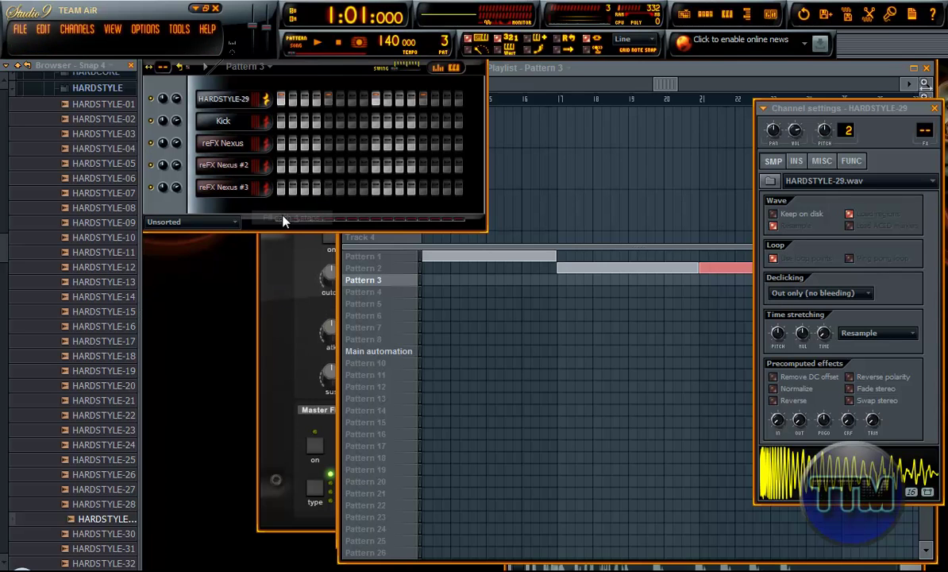
Play back Pattern 3 to check the kick rhythm, and stop playback.
right_click(233, 99)
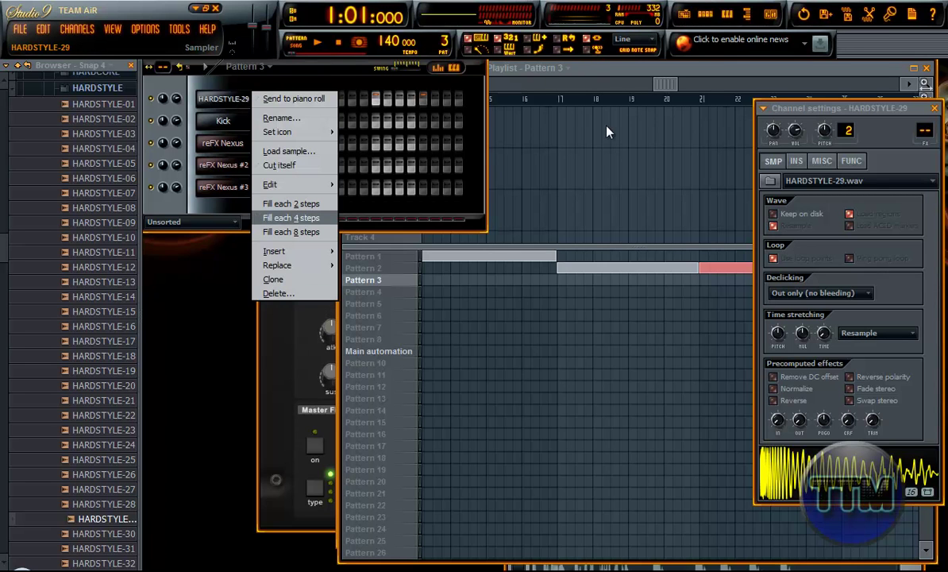
click(634, 73)
key(space)
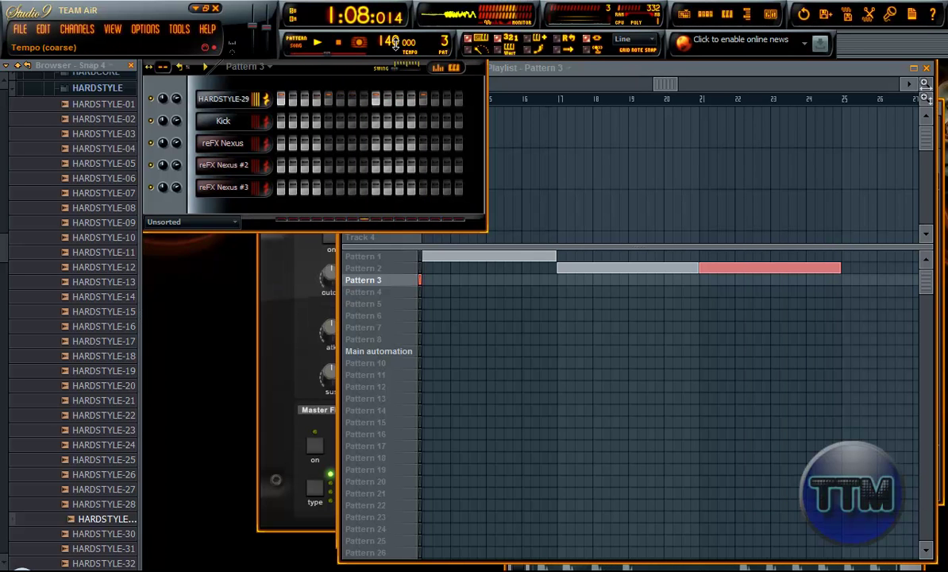
key(space)
Switch to song mode and place Pattern 3 blocks end to end in the playlist from bar 17 up to bar 25.
click(560, 67)
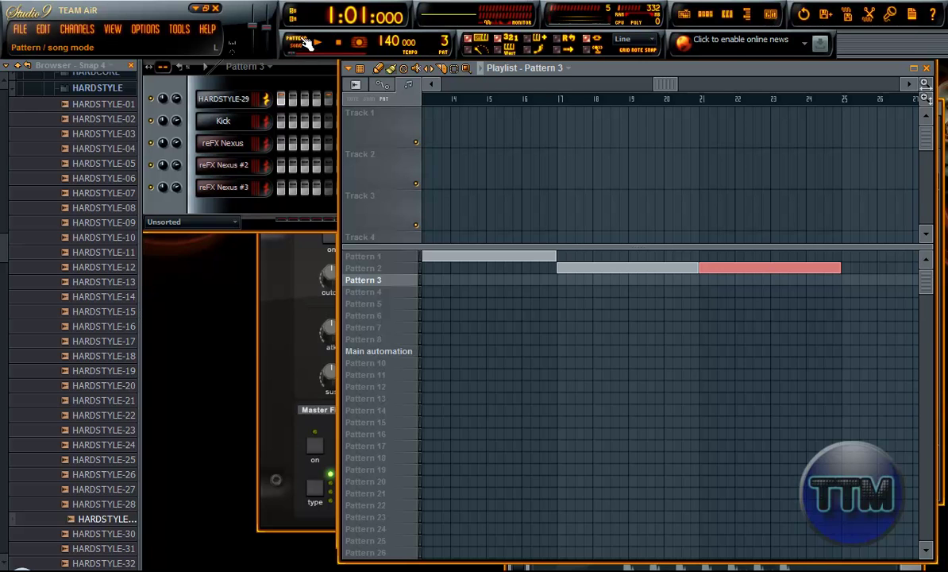
mouse_move(656, 84)
mouse_down()
mouse_move(574, 85)
mouse_move(669, 84)
mouse_up()
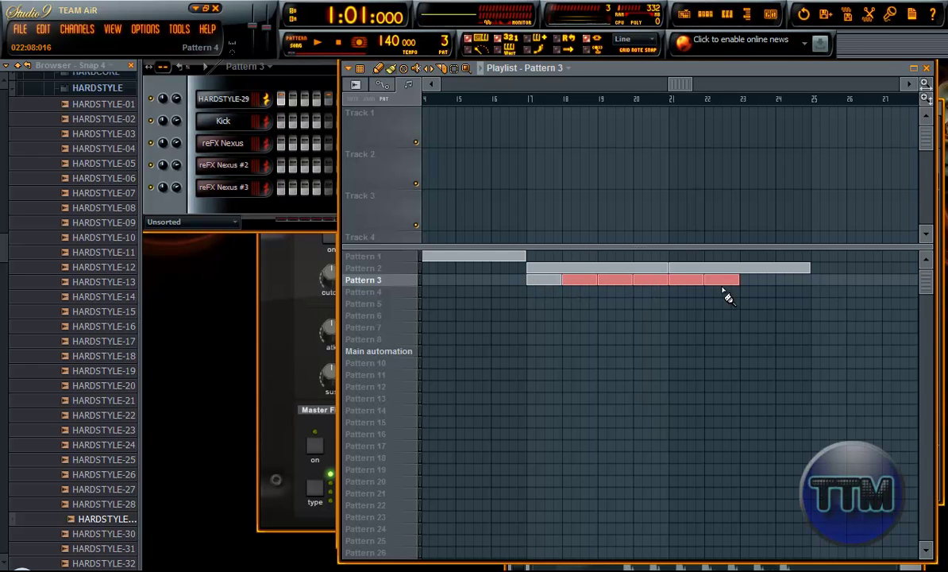
Play the song from bar 17, set the HARDSTYLE-29 channel volume to 86%, and stop playback.
click(530, 97)
click(318, 42)
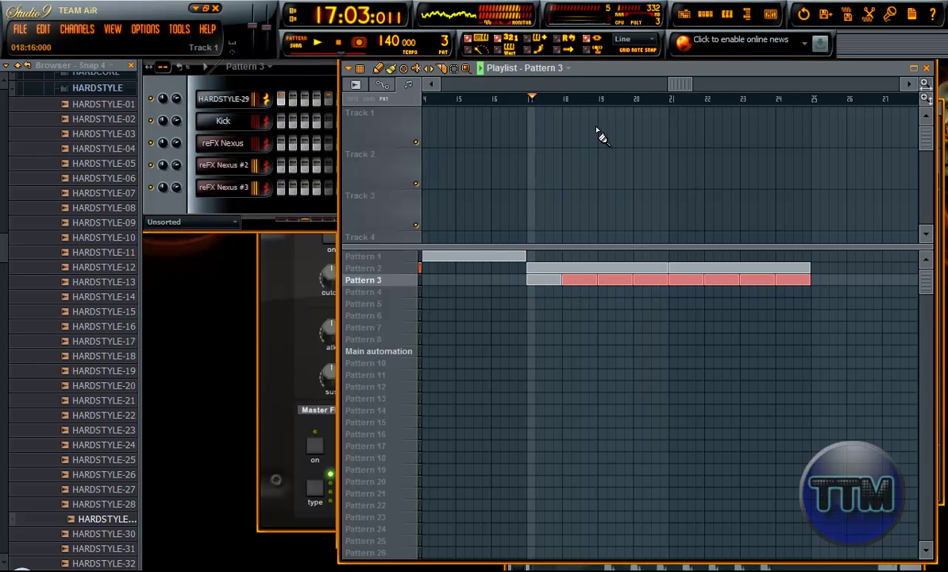
click(163, 77)
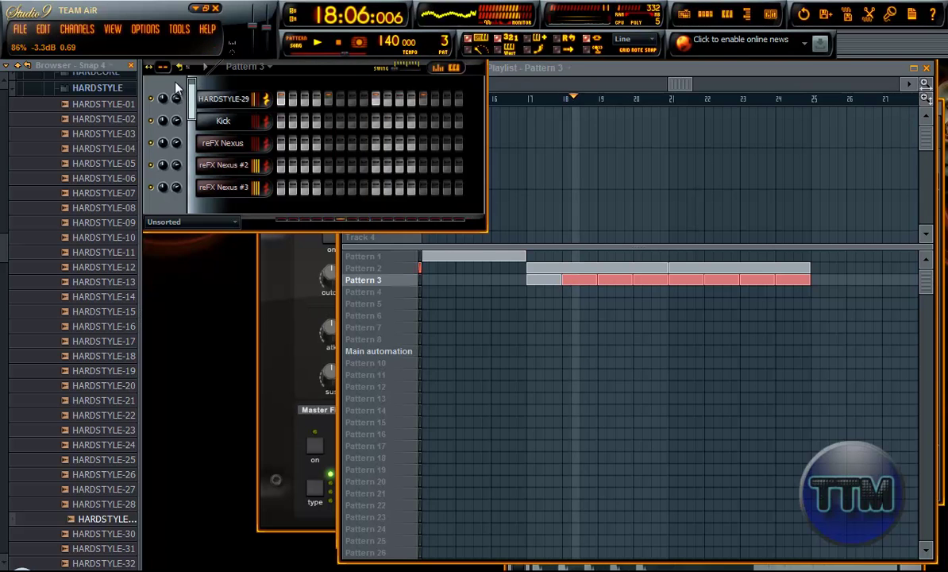
key(space)
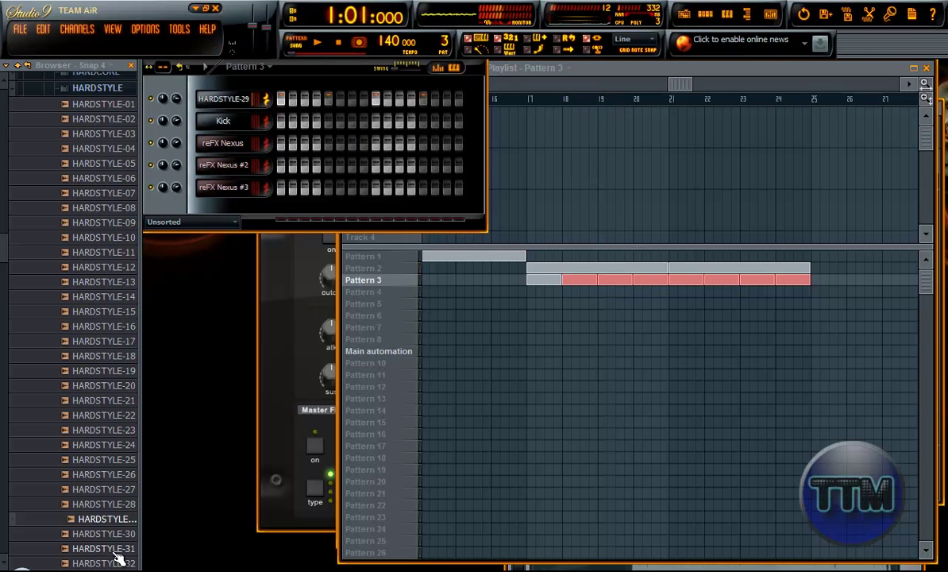
Audition further HARDSTYLE kicks, replace the HARDSTYLE-29 channel's sample with HARDSTYLE-42, and set its volume to 89%.
scroll(103, 528, down, 2)
scroll(101, 532, down, 2)
scroll(119, 527, down, 2)
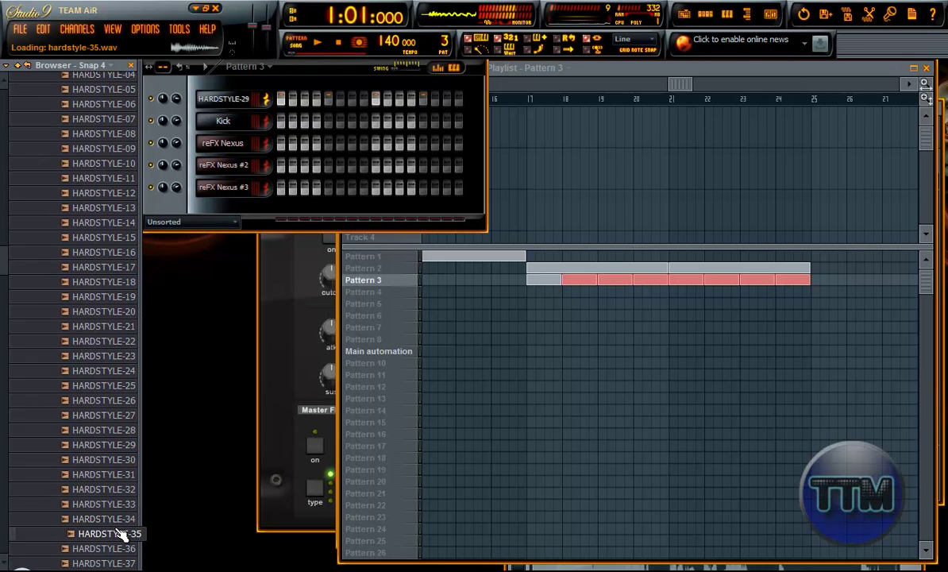
scroll(111, 528, down, 3)
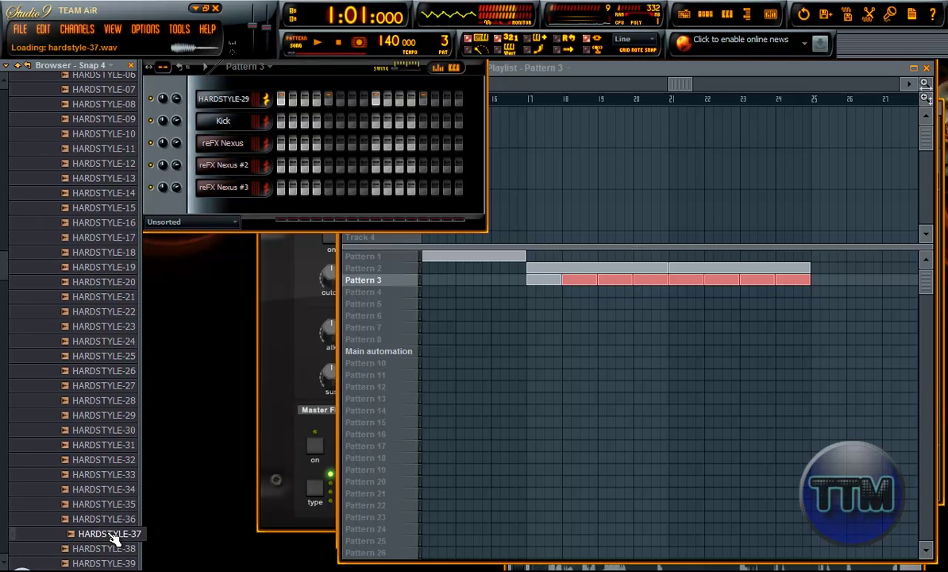
scroll(102, 543, down, 4)
click(97, 532)
drag(93, 514, 259, 103)
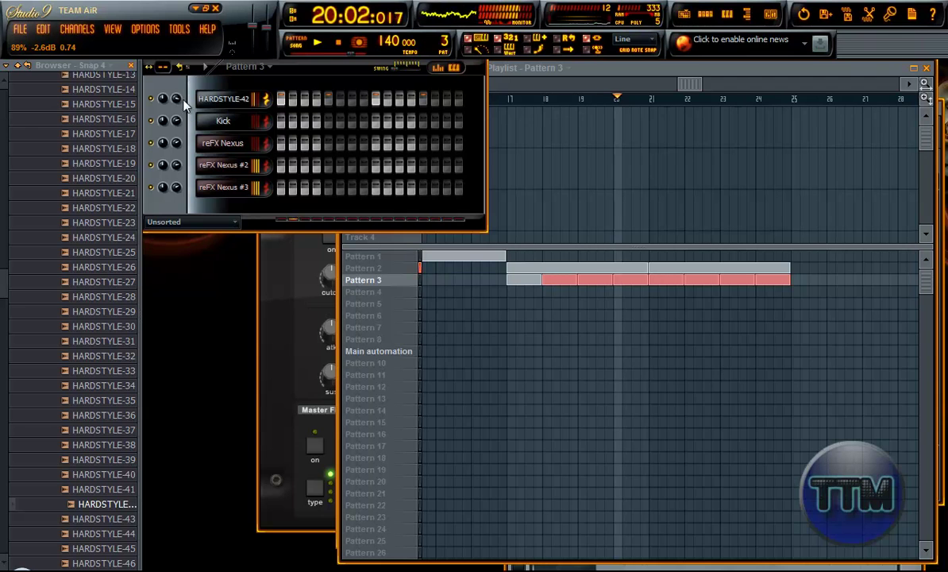
Raise the project tempo to 143 BPM during playback and bring the playlist to the front.
scroll(387, 36, up, 2)
scroll(387, 35, up, 1)
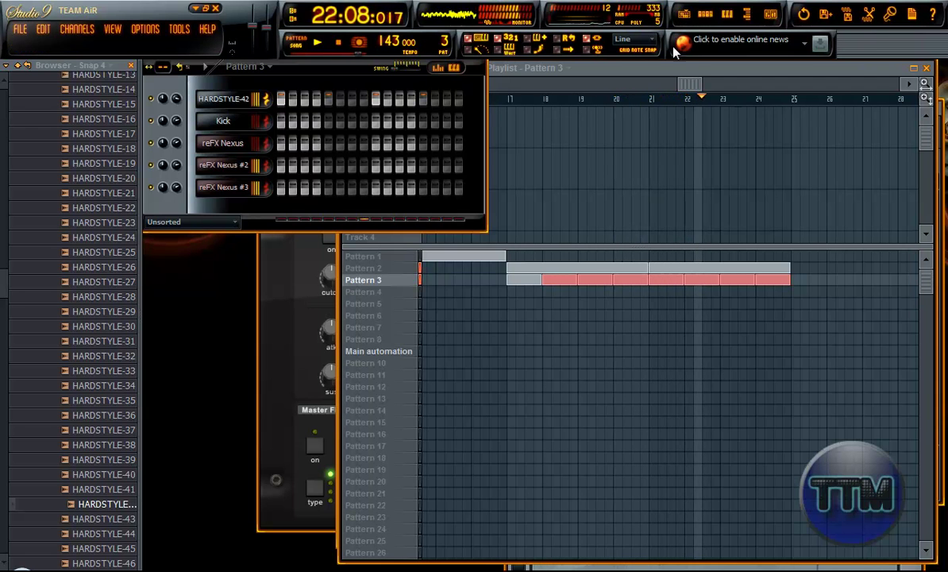
click(631, 67)
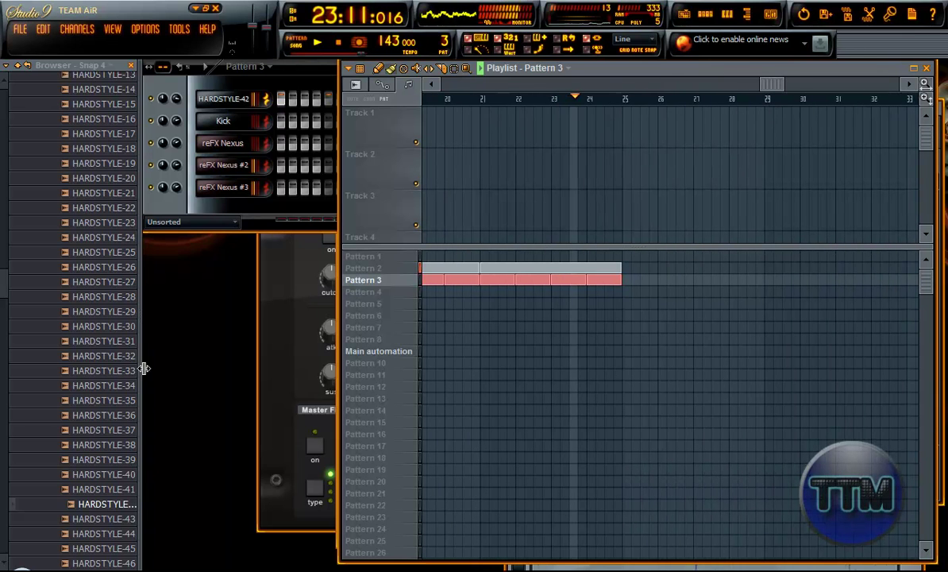
Stop the song and audition the kicks following HARDSTYLE-42 in the browser.
click(86, 520)
scroll(86, 530, down, 4)
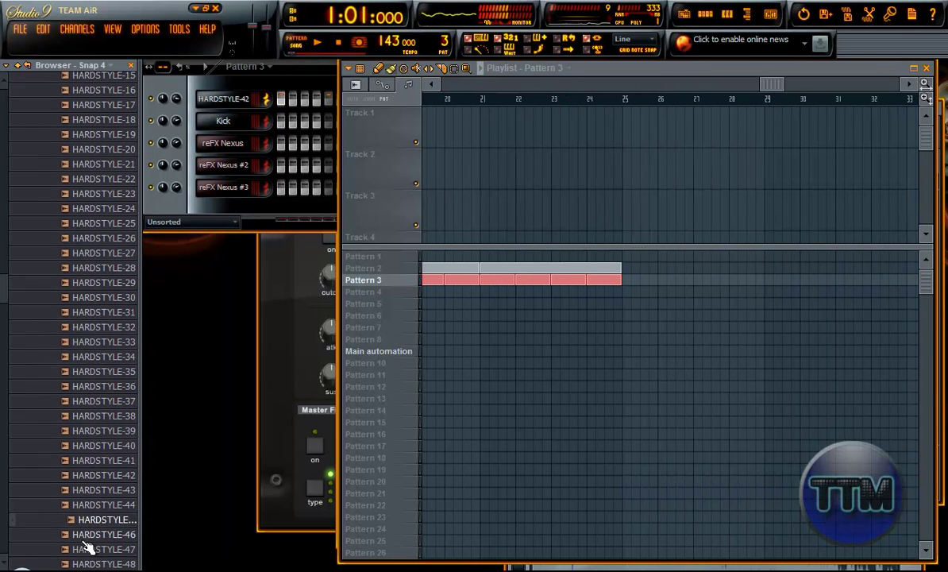